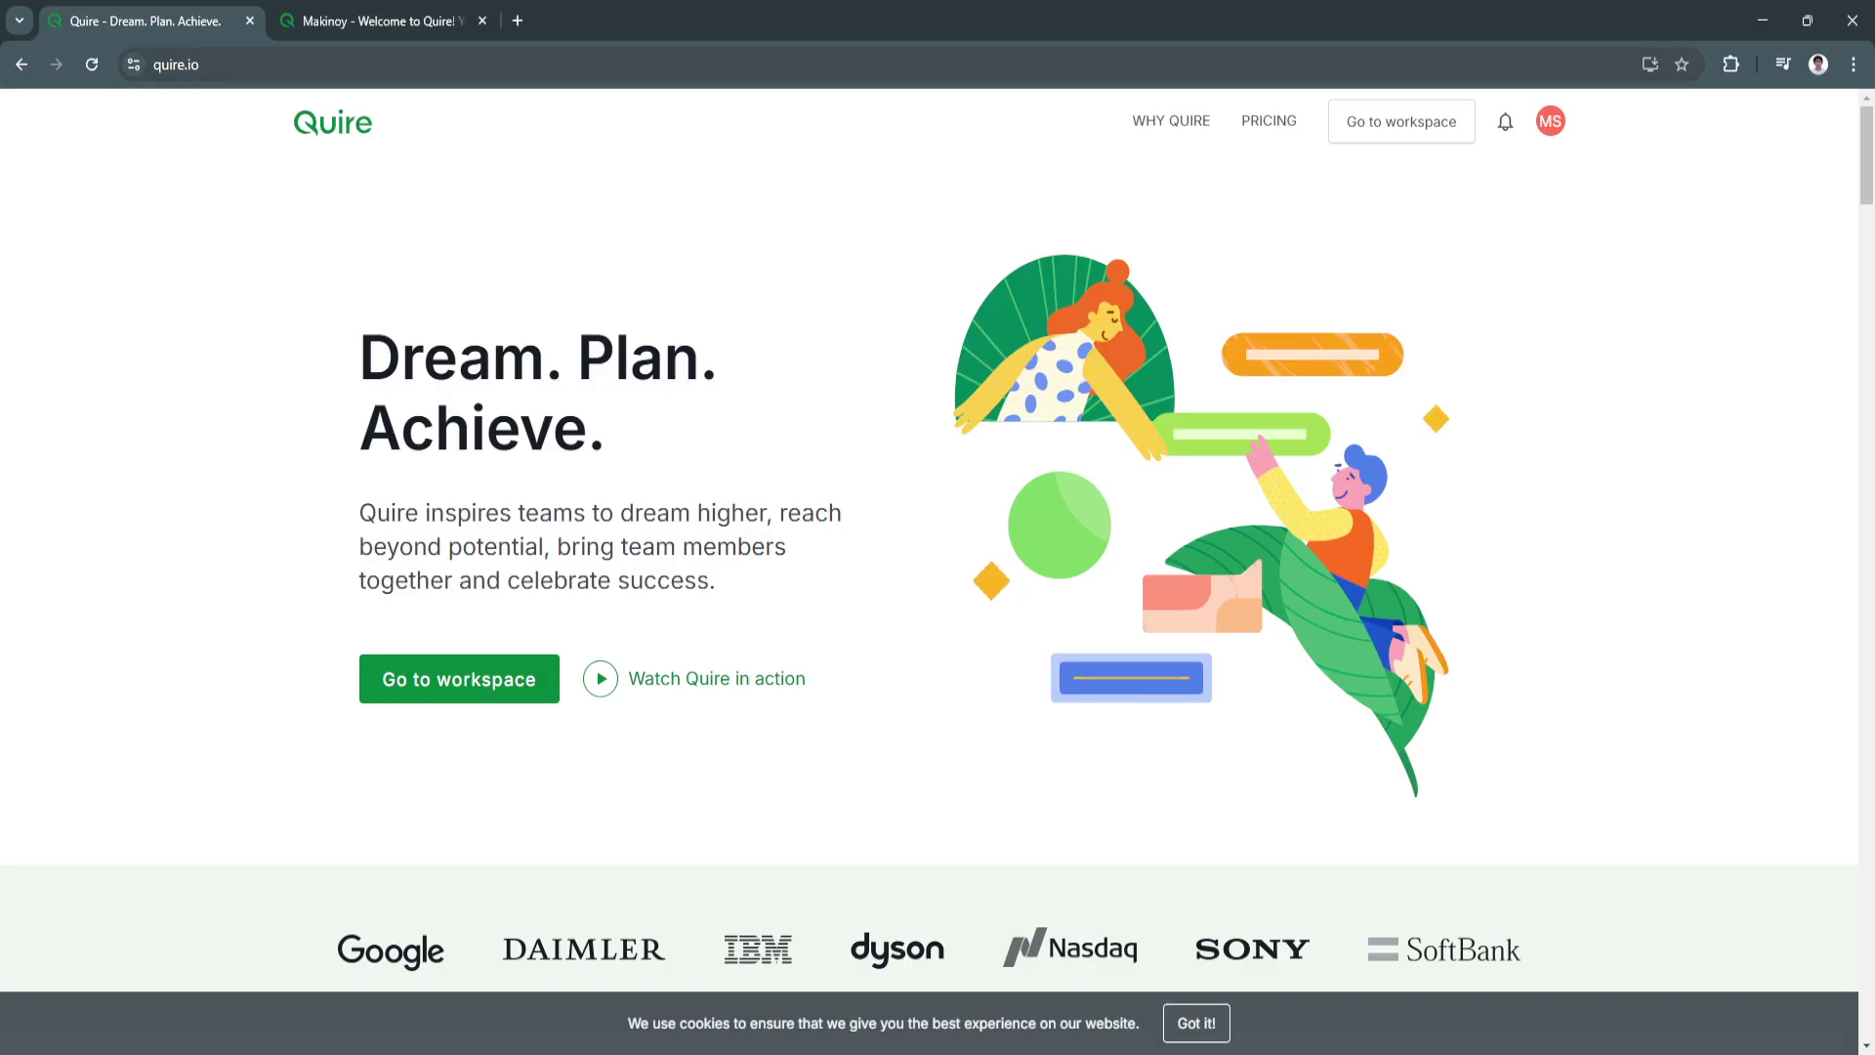
Switch to the Makinoy project and open its overview.
{"action": "scroll", "coordinate": [938, 572], "scroll_direction": "down", "scroll_amount": 1}
{"action": "scroll", "coordinate": [937, 571], "scroll_direction": "up", "scroll_amount": 1}
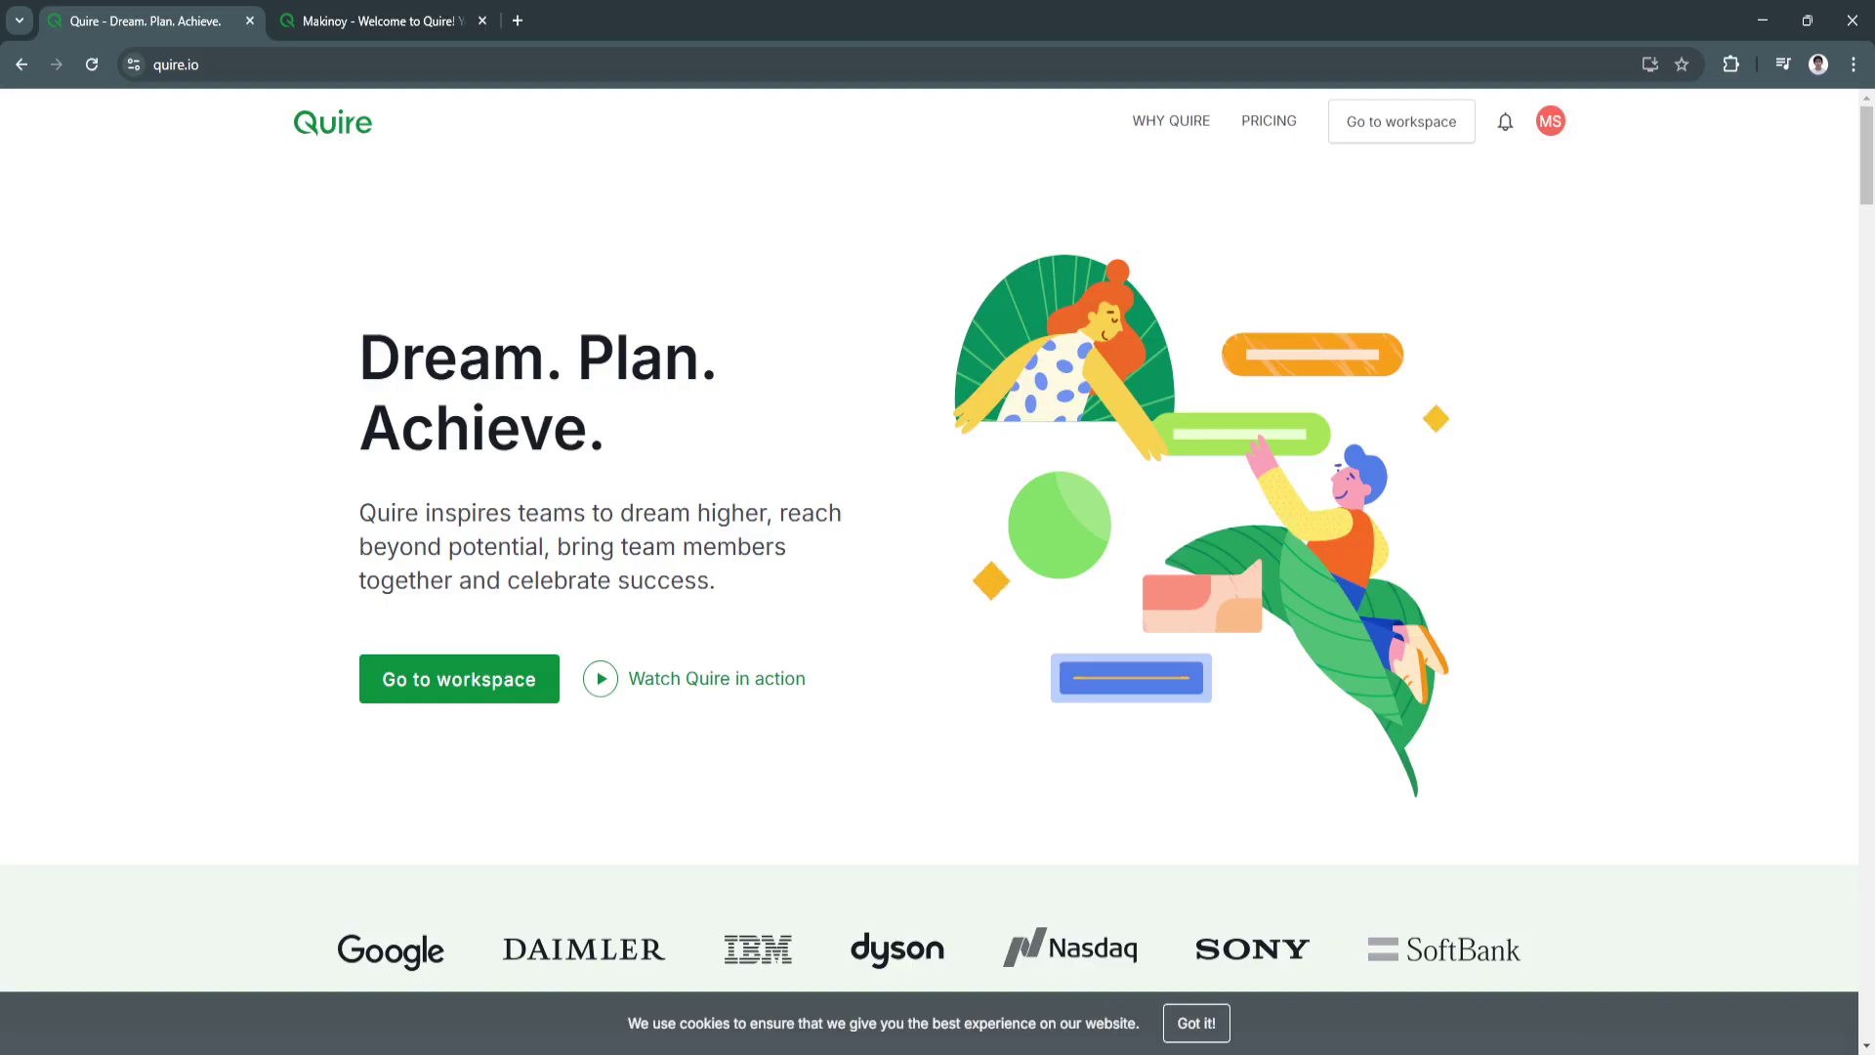
{"action": "key", "text": "ctrl+Tab"}
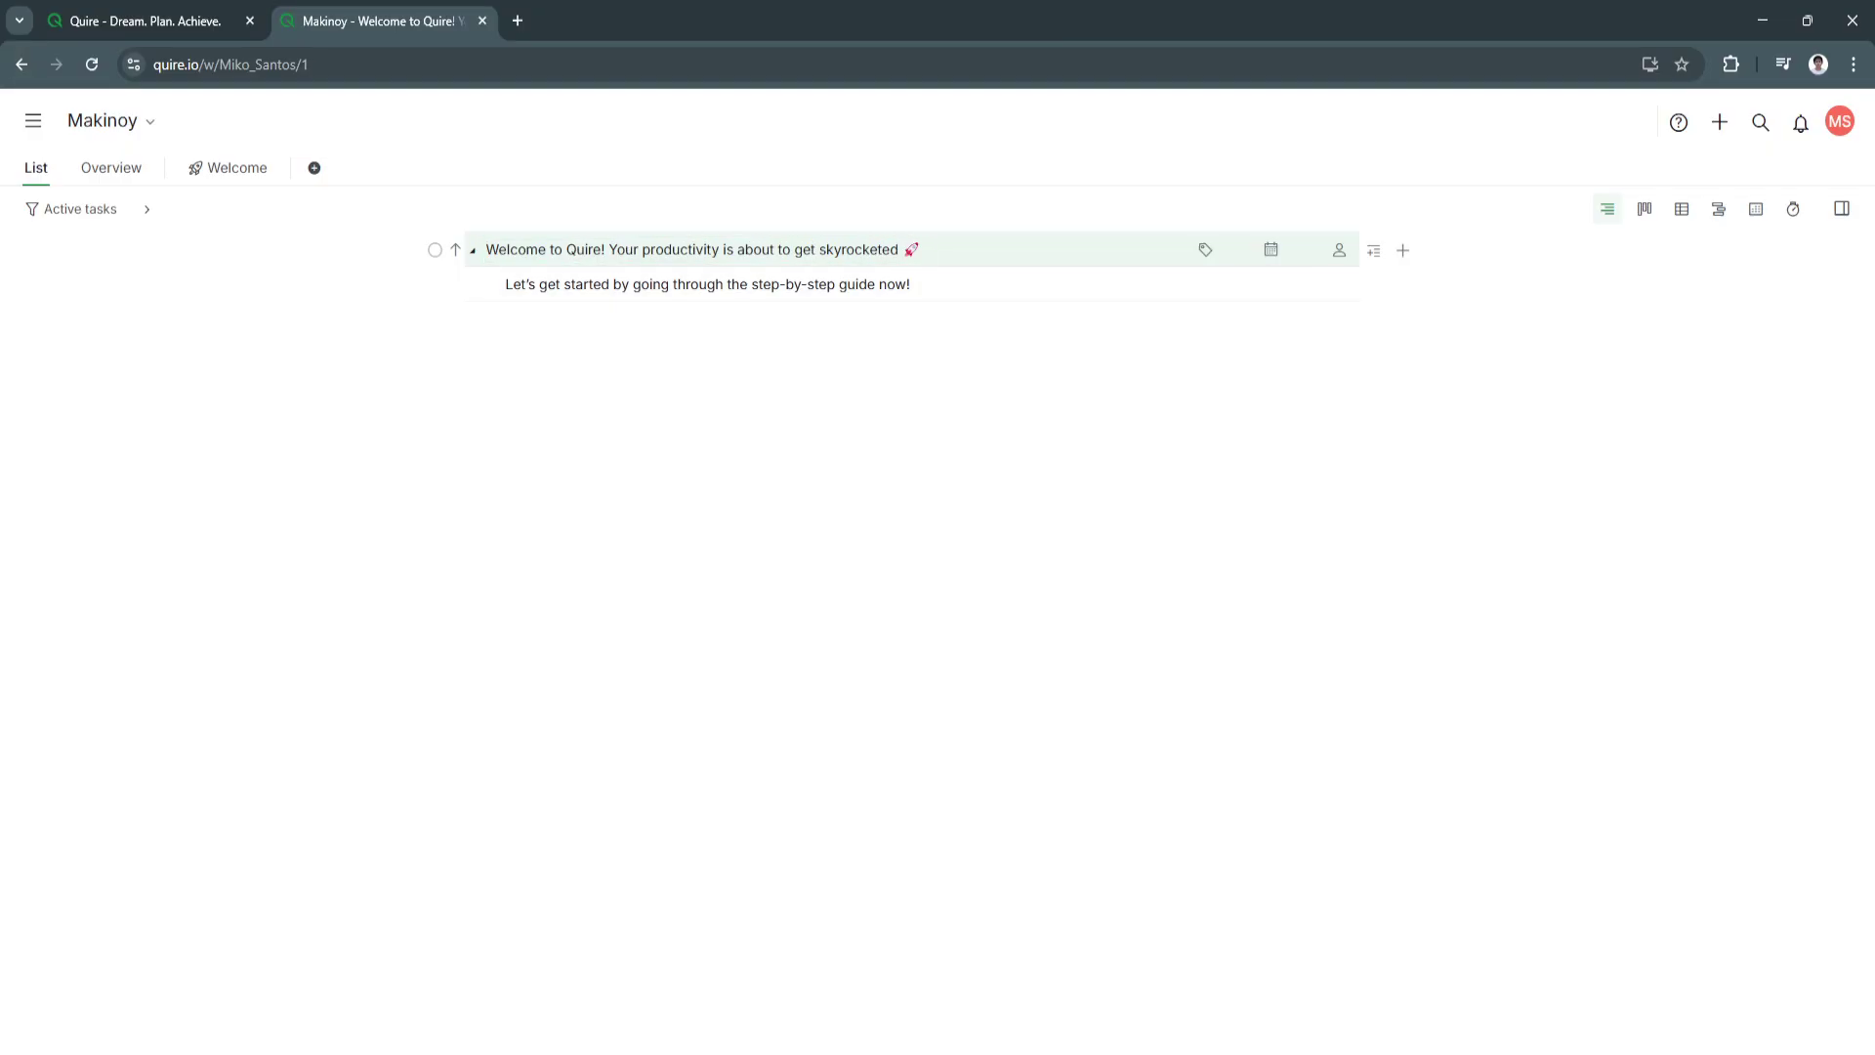
{"action": "left_click", "coordinate": [33, 121]}
{"action": "left_click", "coordinate": [251, 117]}
{"action": "left_click", "coordinate": [112, 167]}
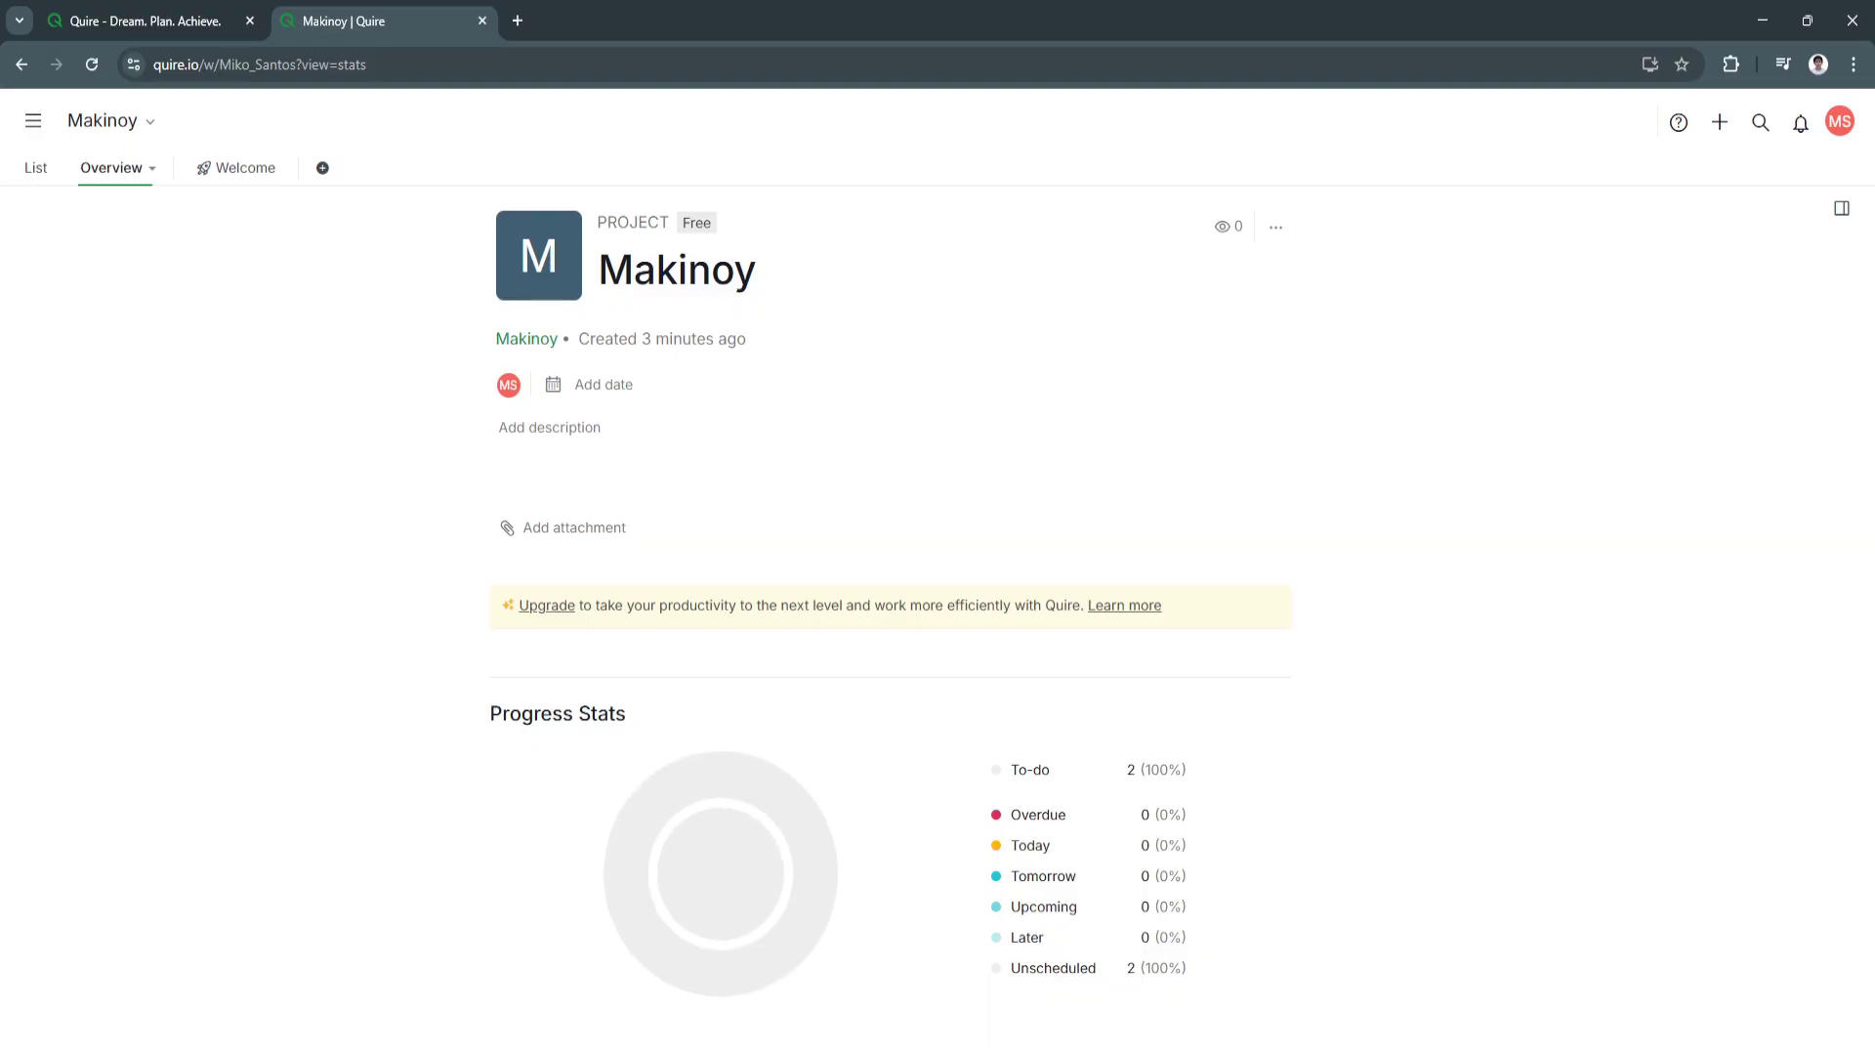
Examine the project overview, including the description area, progress stats, status chart, weekly summary and recent activities.
{"action": "scroll", "coordinate": [723, 605], "scroll_direction": "down", "scroll_amount": 2}
{"action": "scroll", "coordinate": [723, 586], "scroll_direction": "down", "scroll_amount": 2}
{"action": "scroll", "coordinate": [723, 586], "scroll_direction": "up", "scroll_amount": 4}
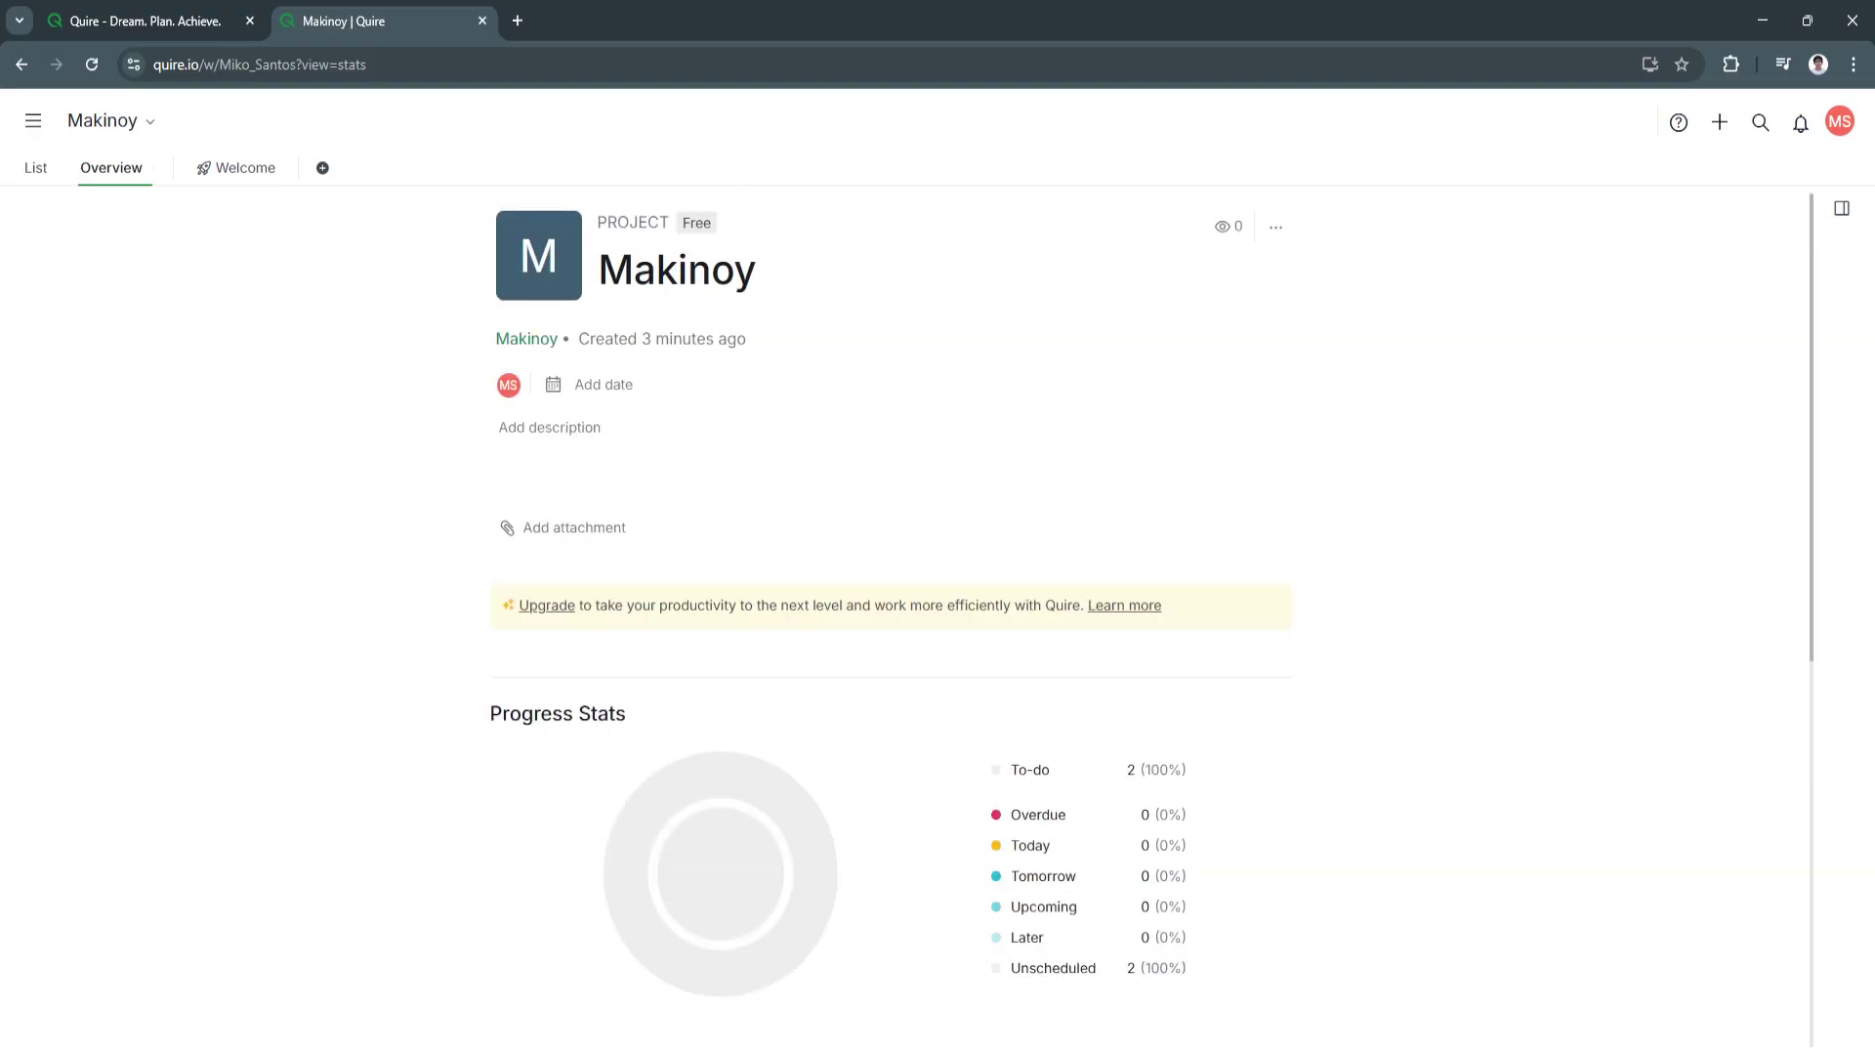
{"action": "scroll", "coordinate": [723, 586], "scroll_direction": "down", "scroll_amount": 4}
{"action": "scroll", "coordinate": [723, 586], "scroll_direction": "down", "scroll_amount": 3}
{"action": "scroll", "coordinate": [723, 586], "scroll_direction": "up", "scroll_amount": 7}
{"action": "left_click", "coordinate": [549, 427]}
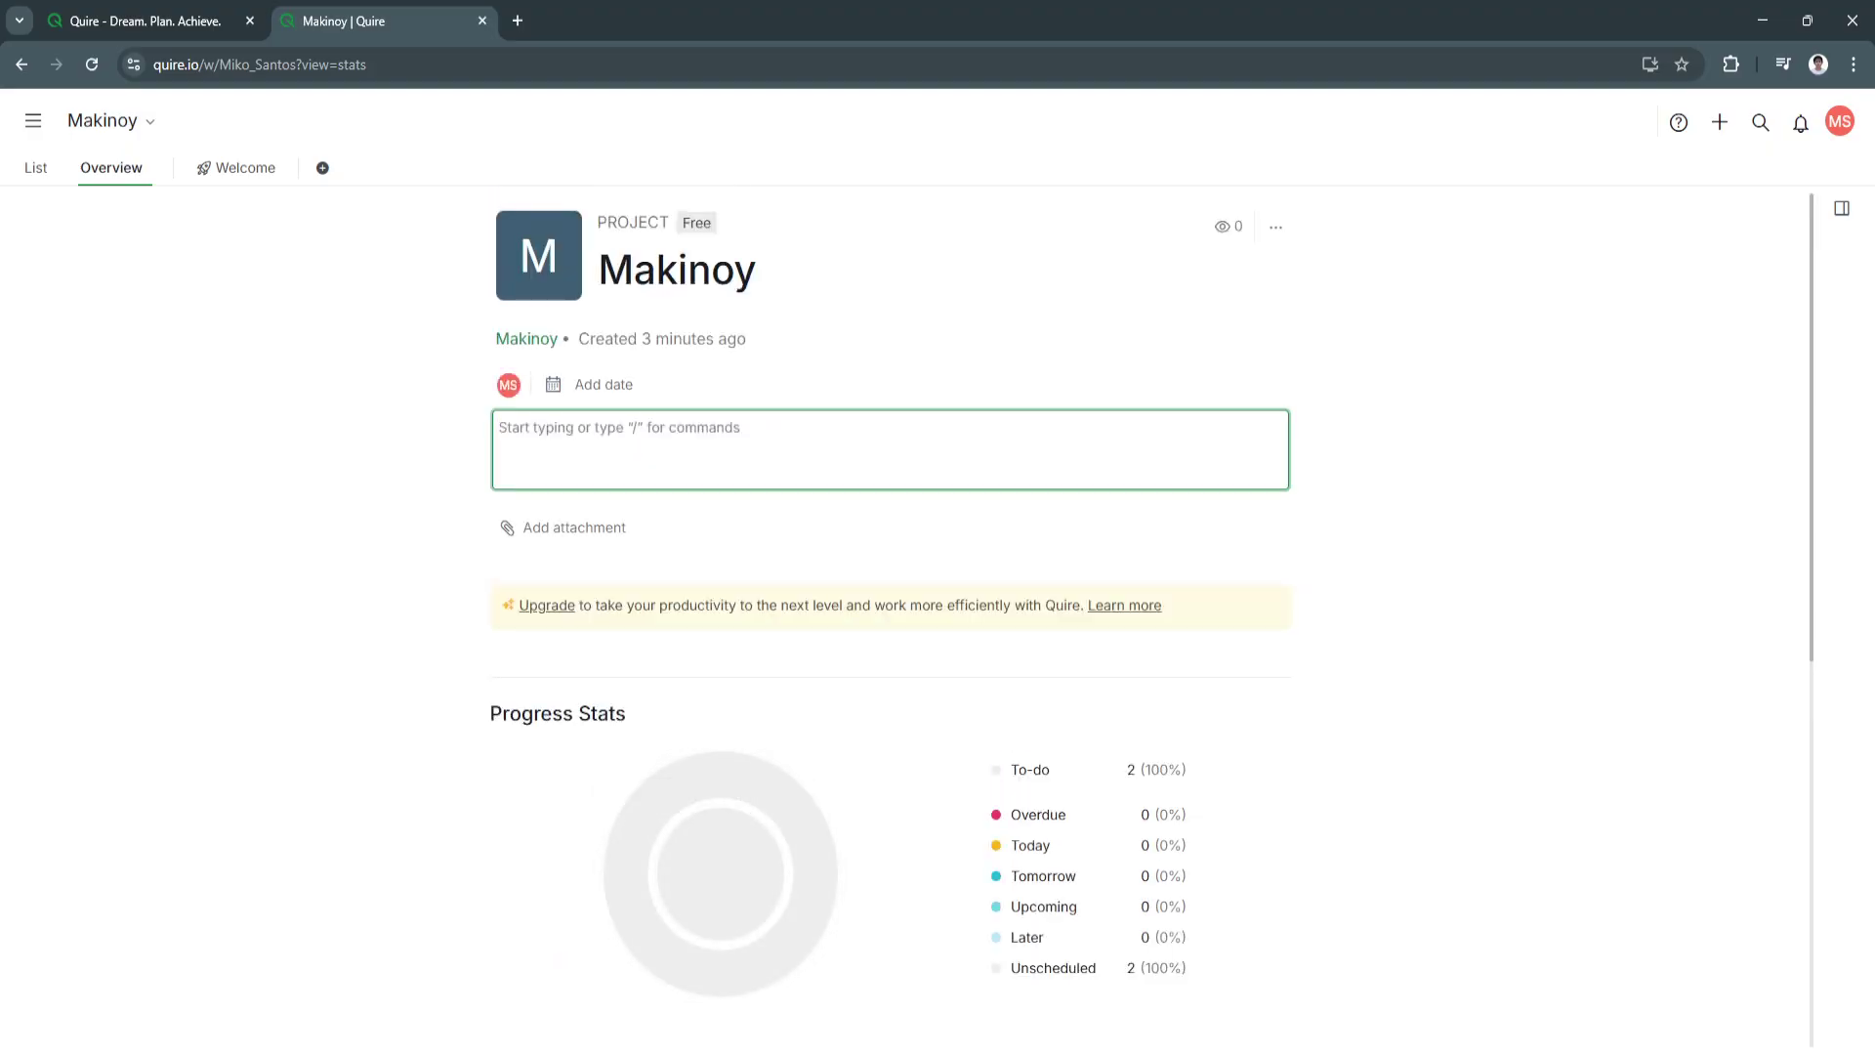
{"action": "scroll", "coordinate": [708, 488], "scroll_direction": "down", "scroll_amount": 3}
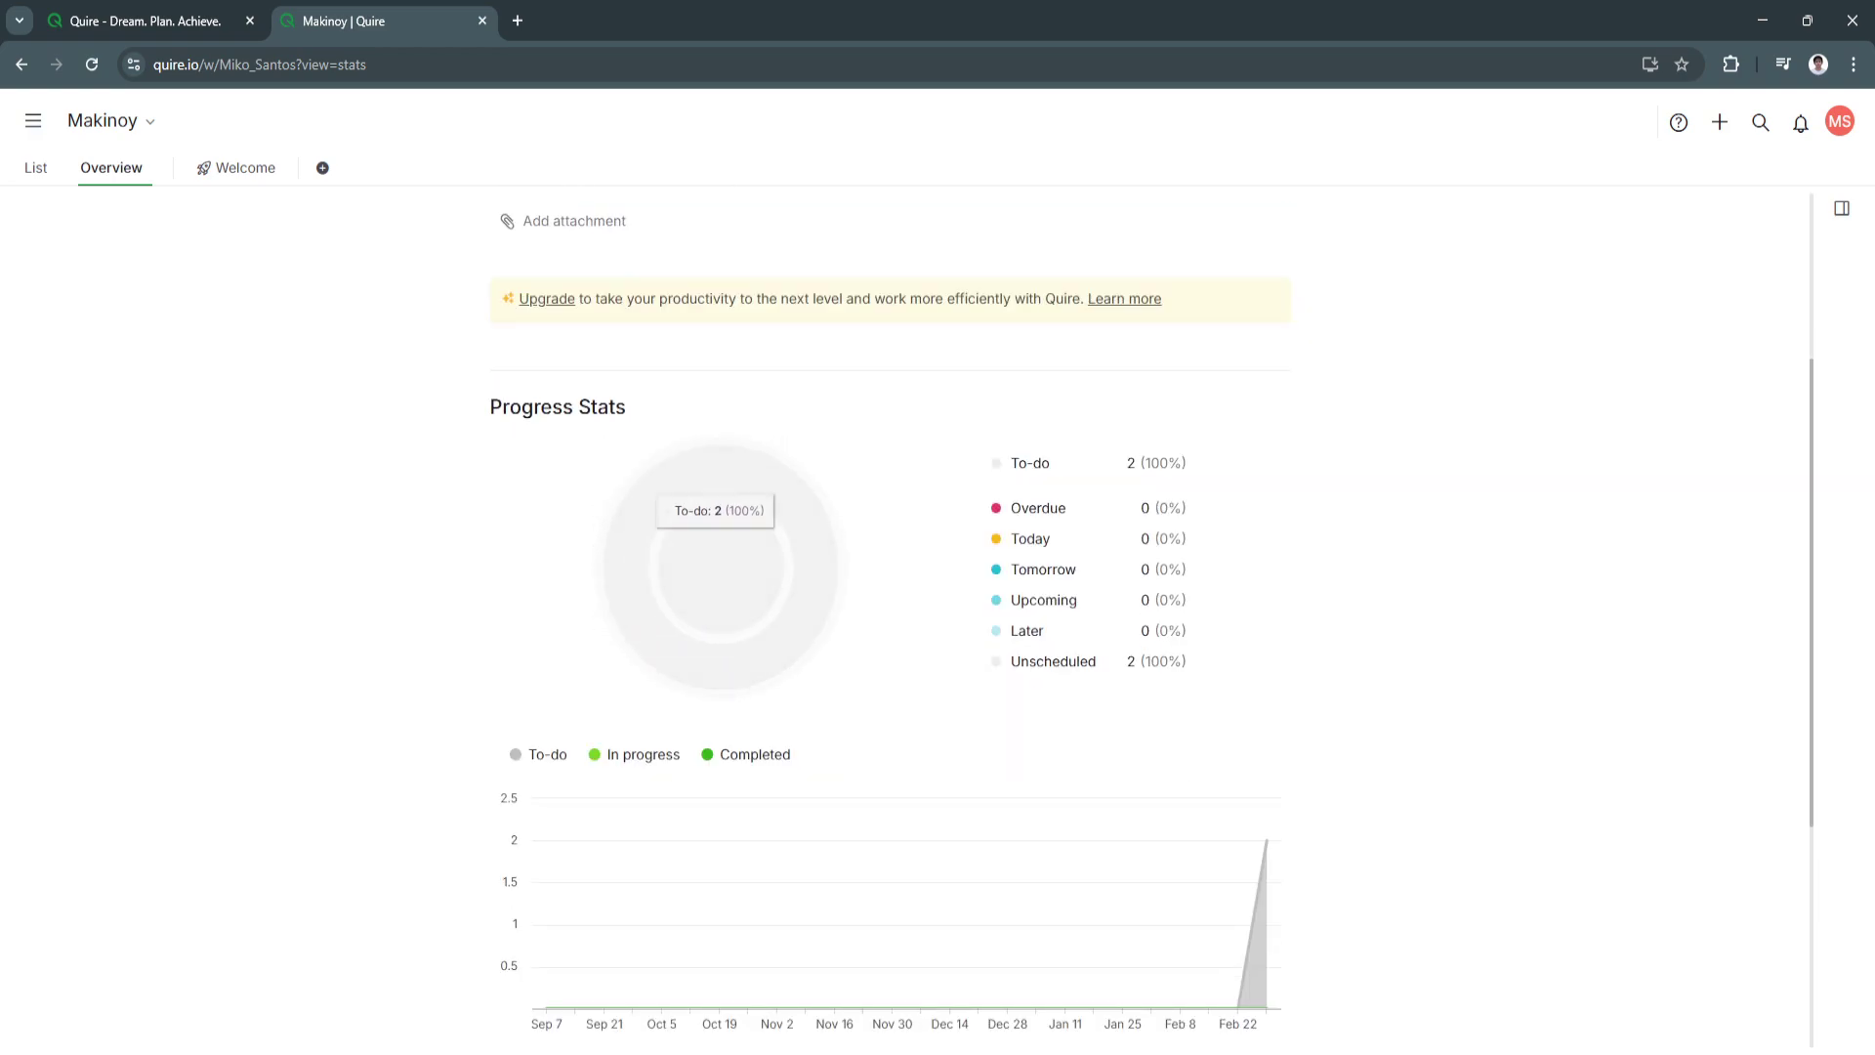
{"action": "scroll", "coordinate": [704, 528], "scroll_direction": "down", "scroll_amount": 3}
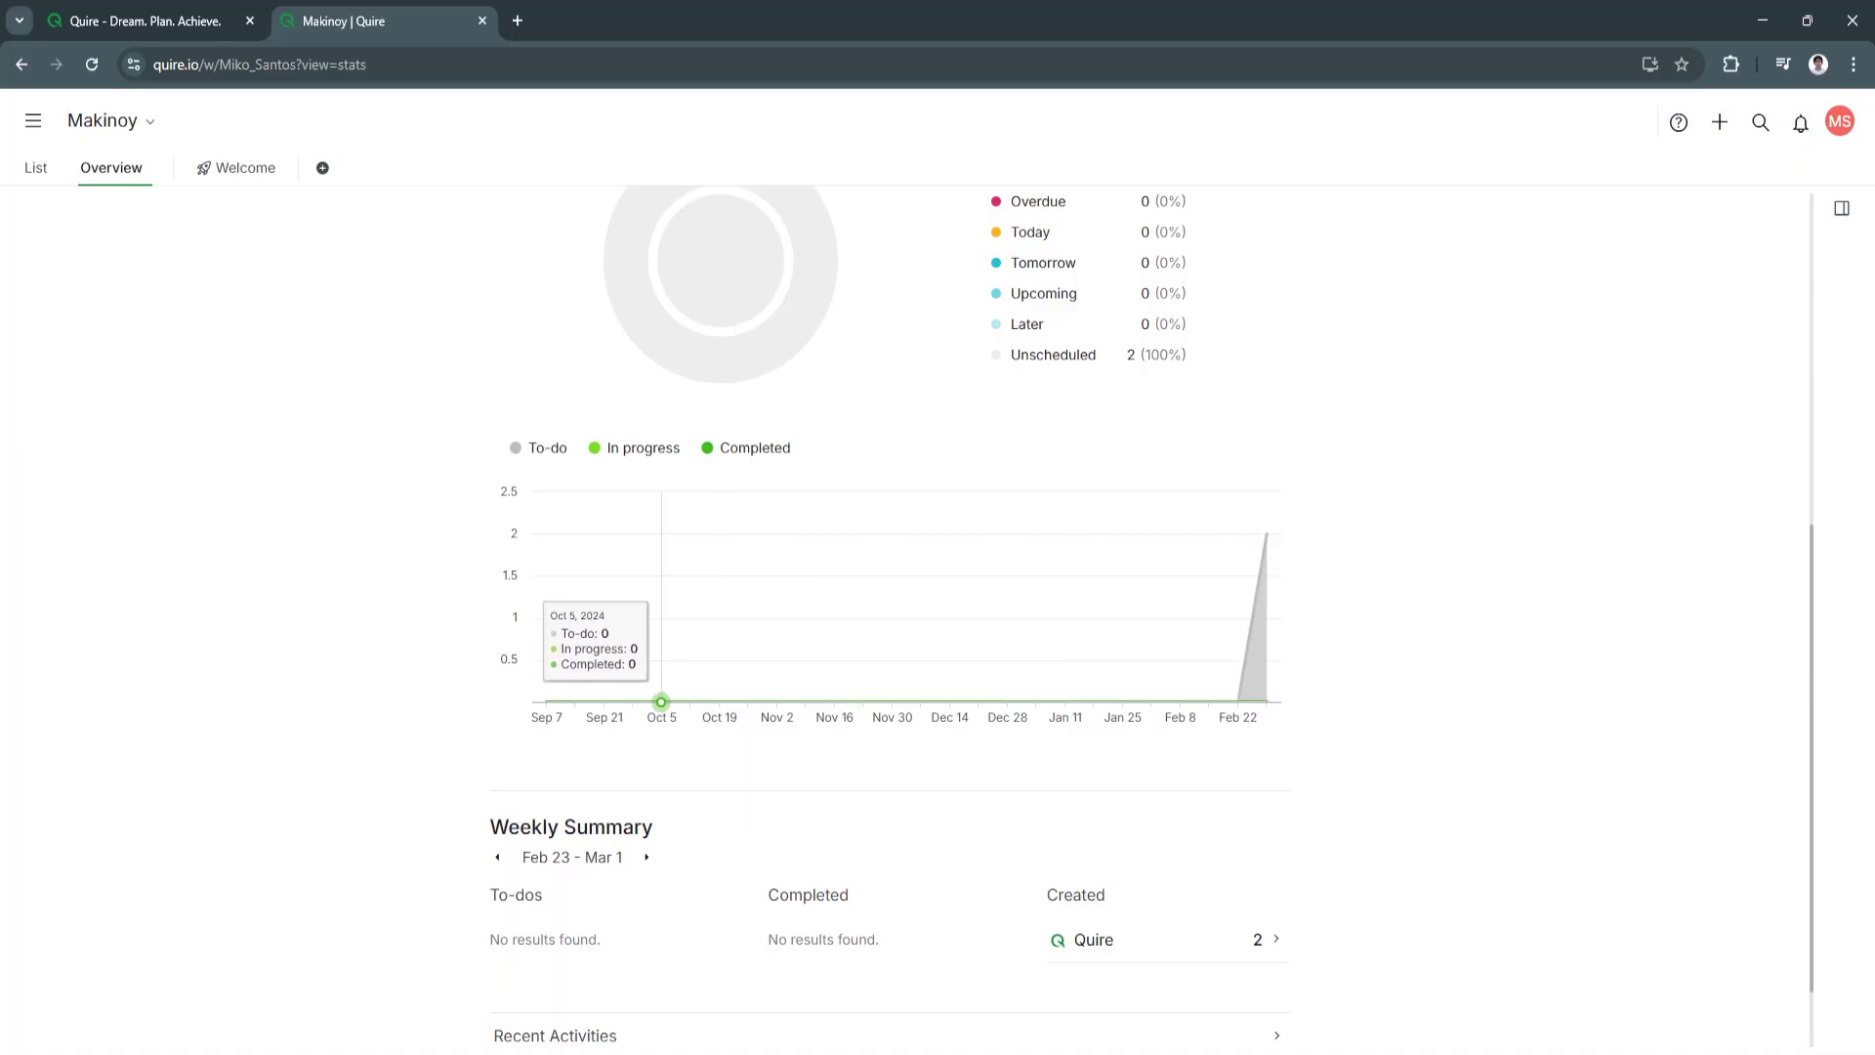
{"action": "scroll", "coordinate": [661, 625], "scroll_direction": "down", "scroll_amount": 1}
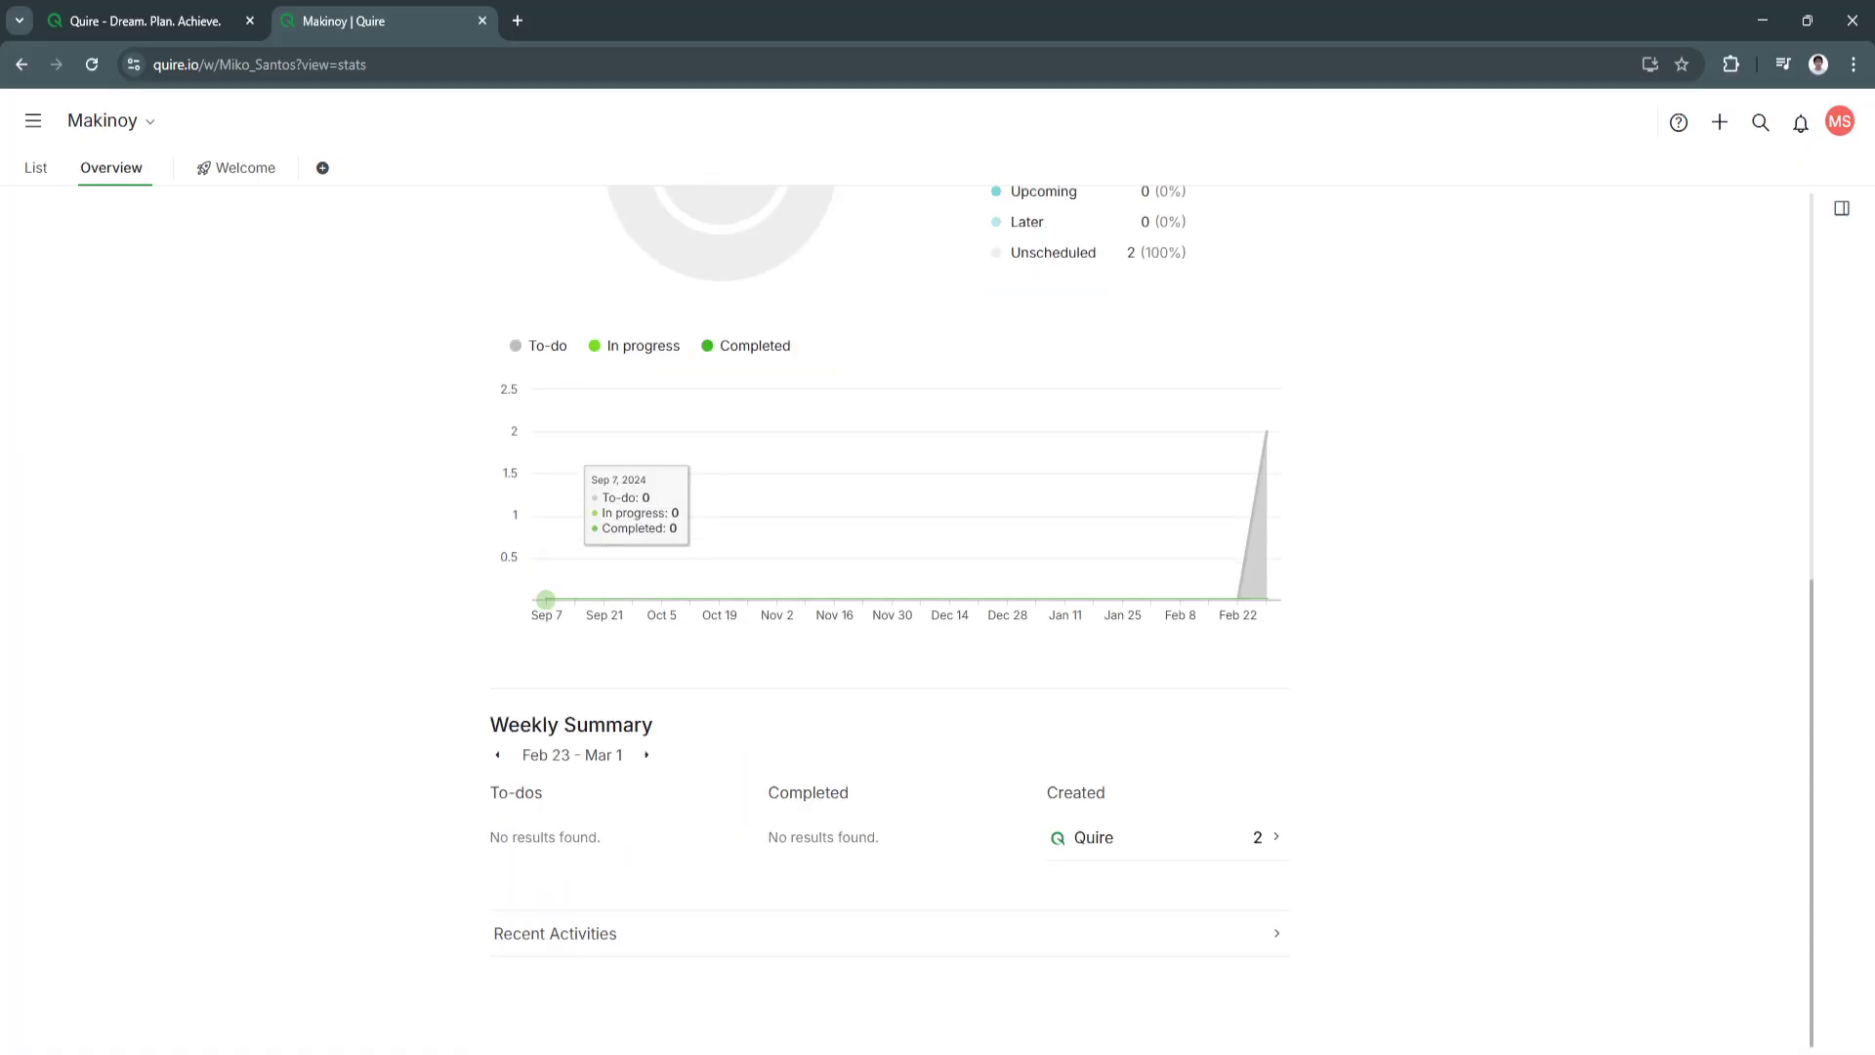
Open the project's Welcome document and read through it.
{"action": "left_click", "coordinate": [235, 167]}
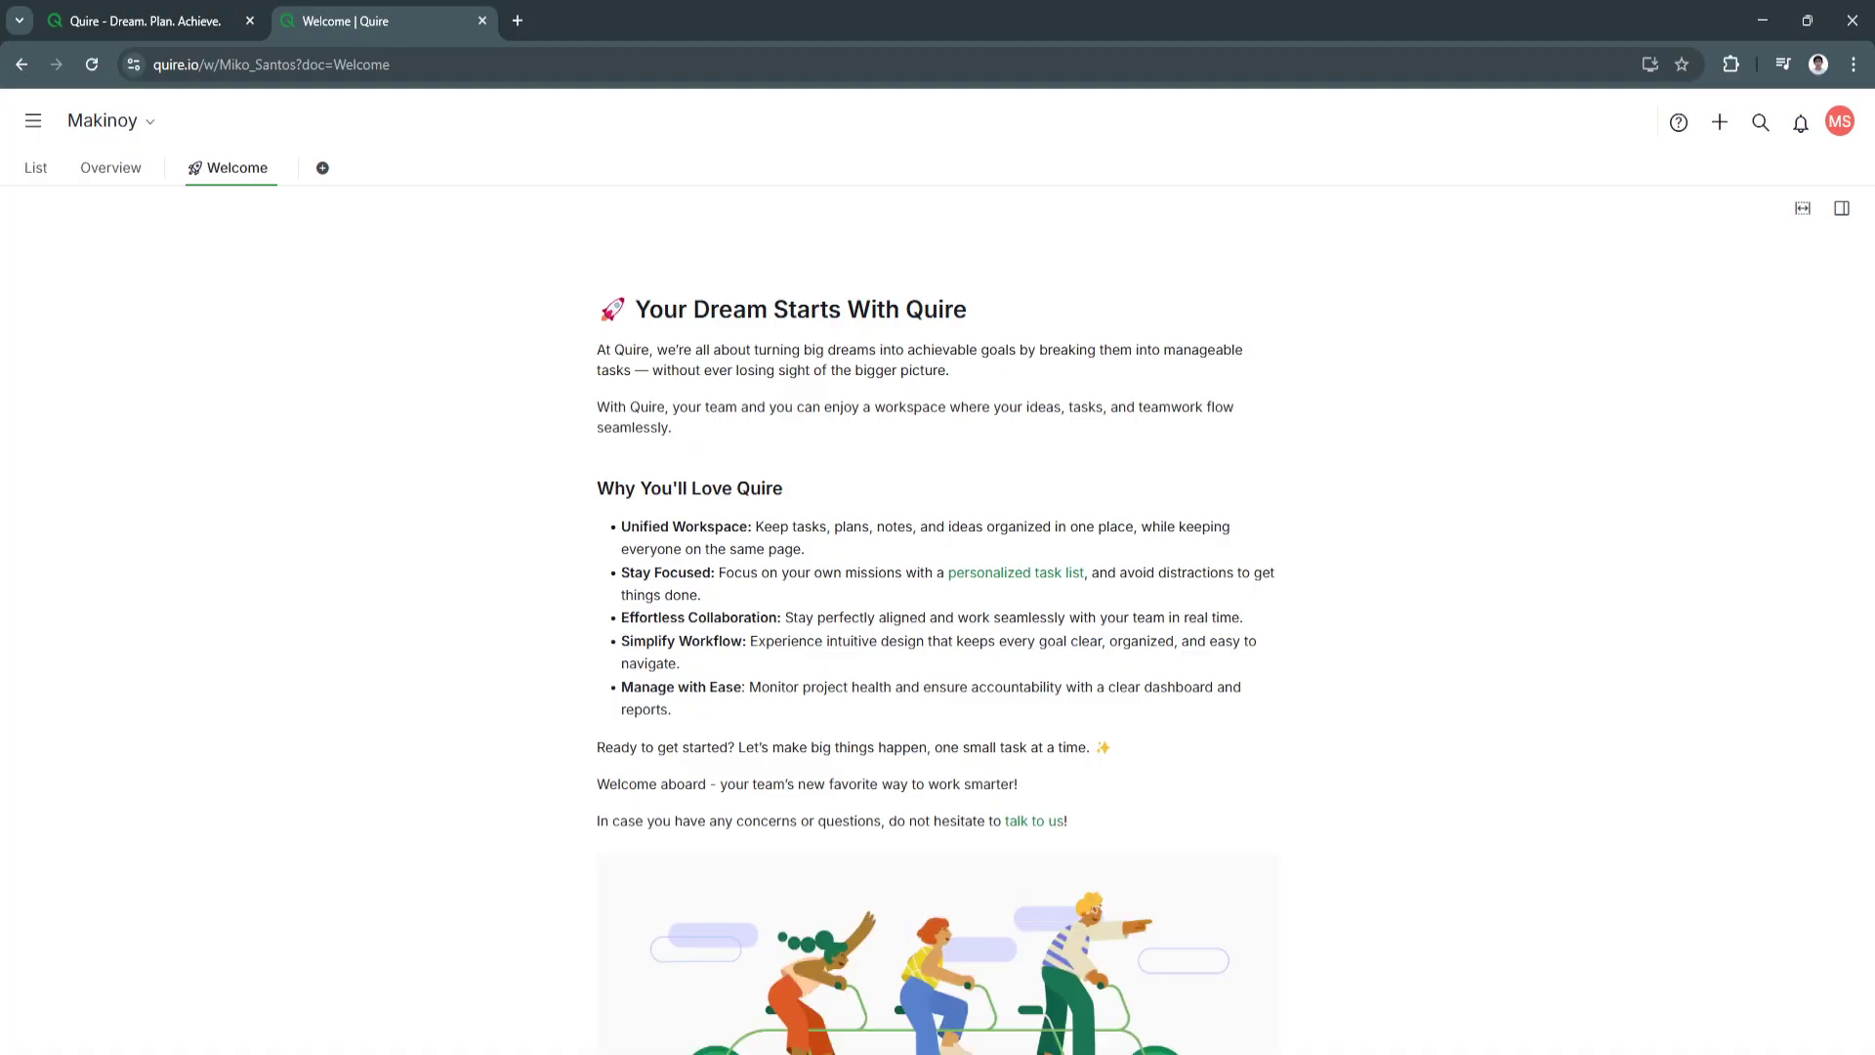
{"action": "scroll", "coordinate": [937, 586], "scroll_direction": "down", "scroll_amount": 2}
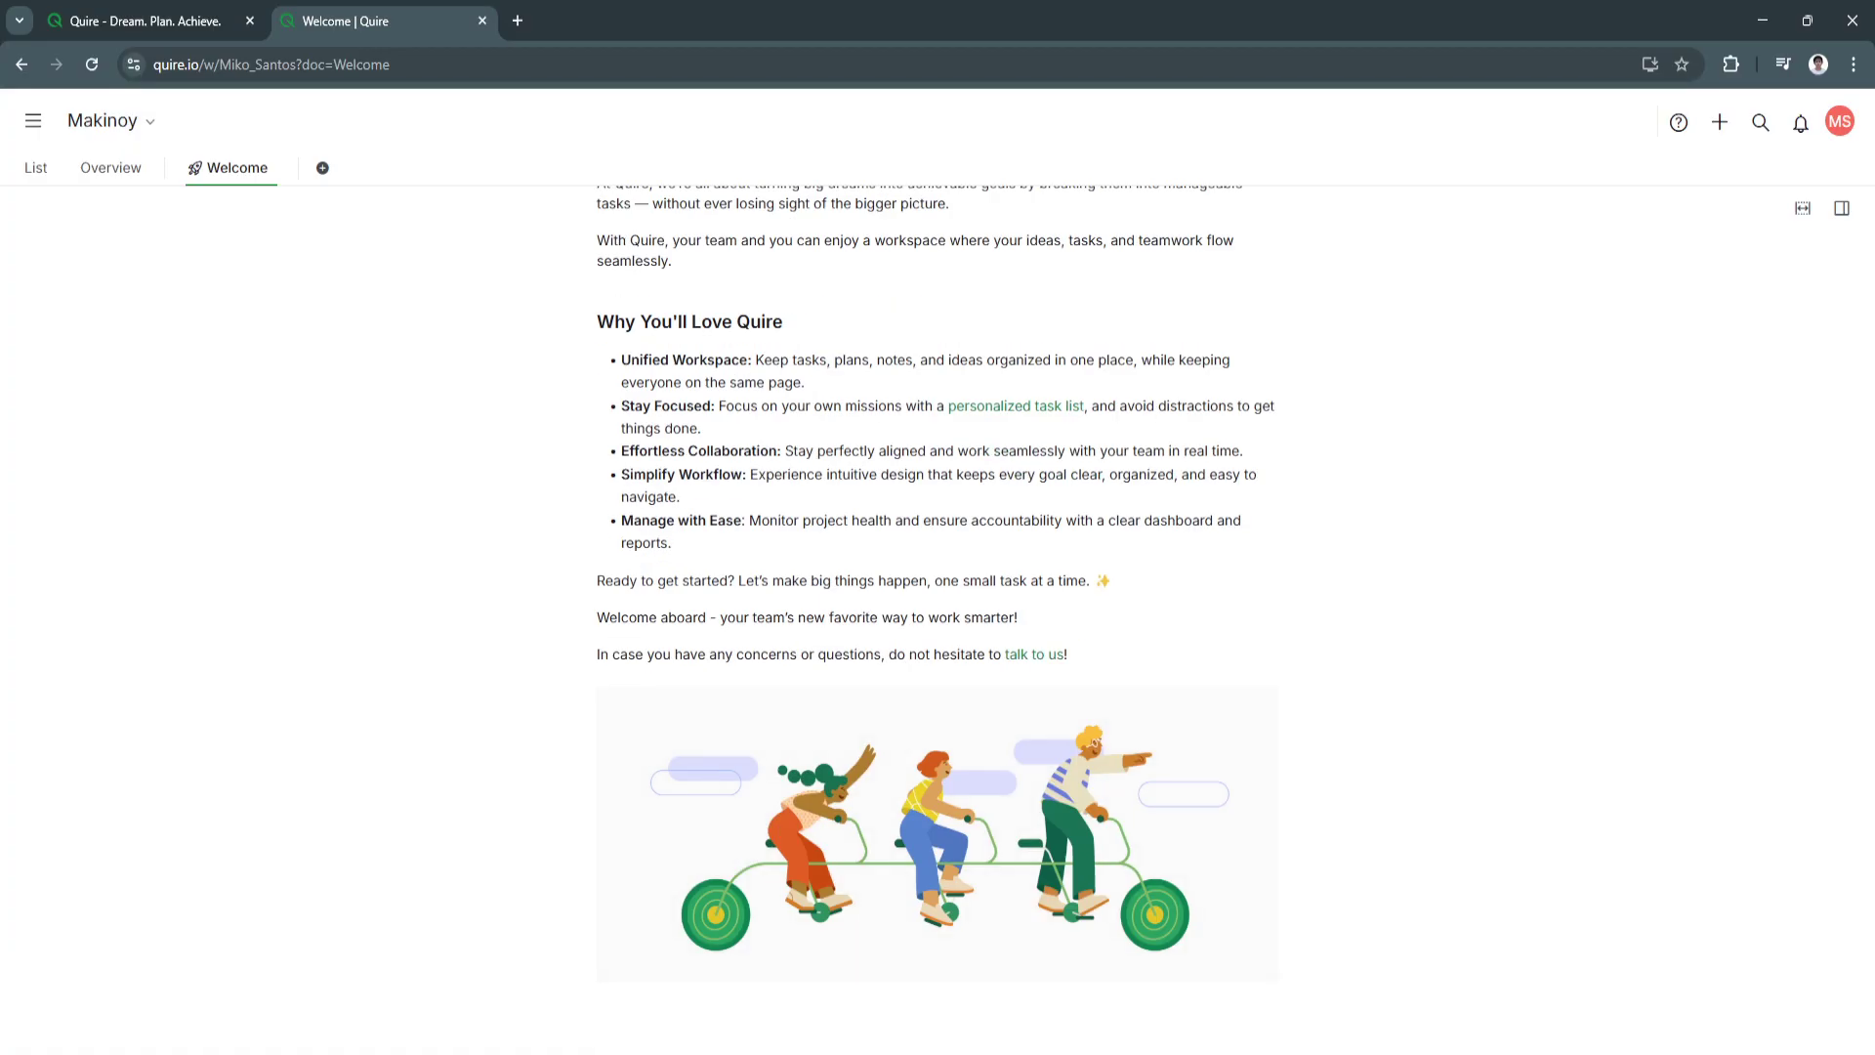
{"action": "scroll", "coordinate": [937, 586], "scroll_direction": "up", "scroll_amount": 2}
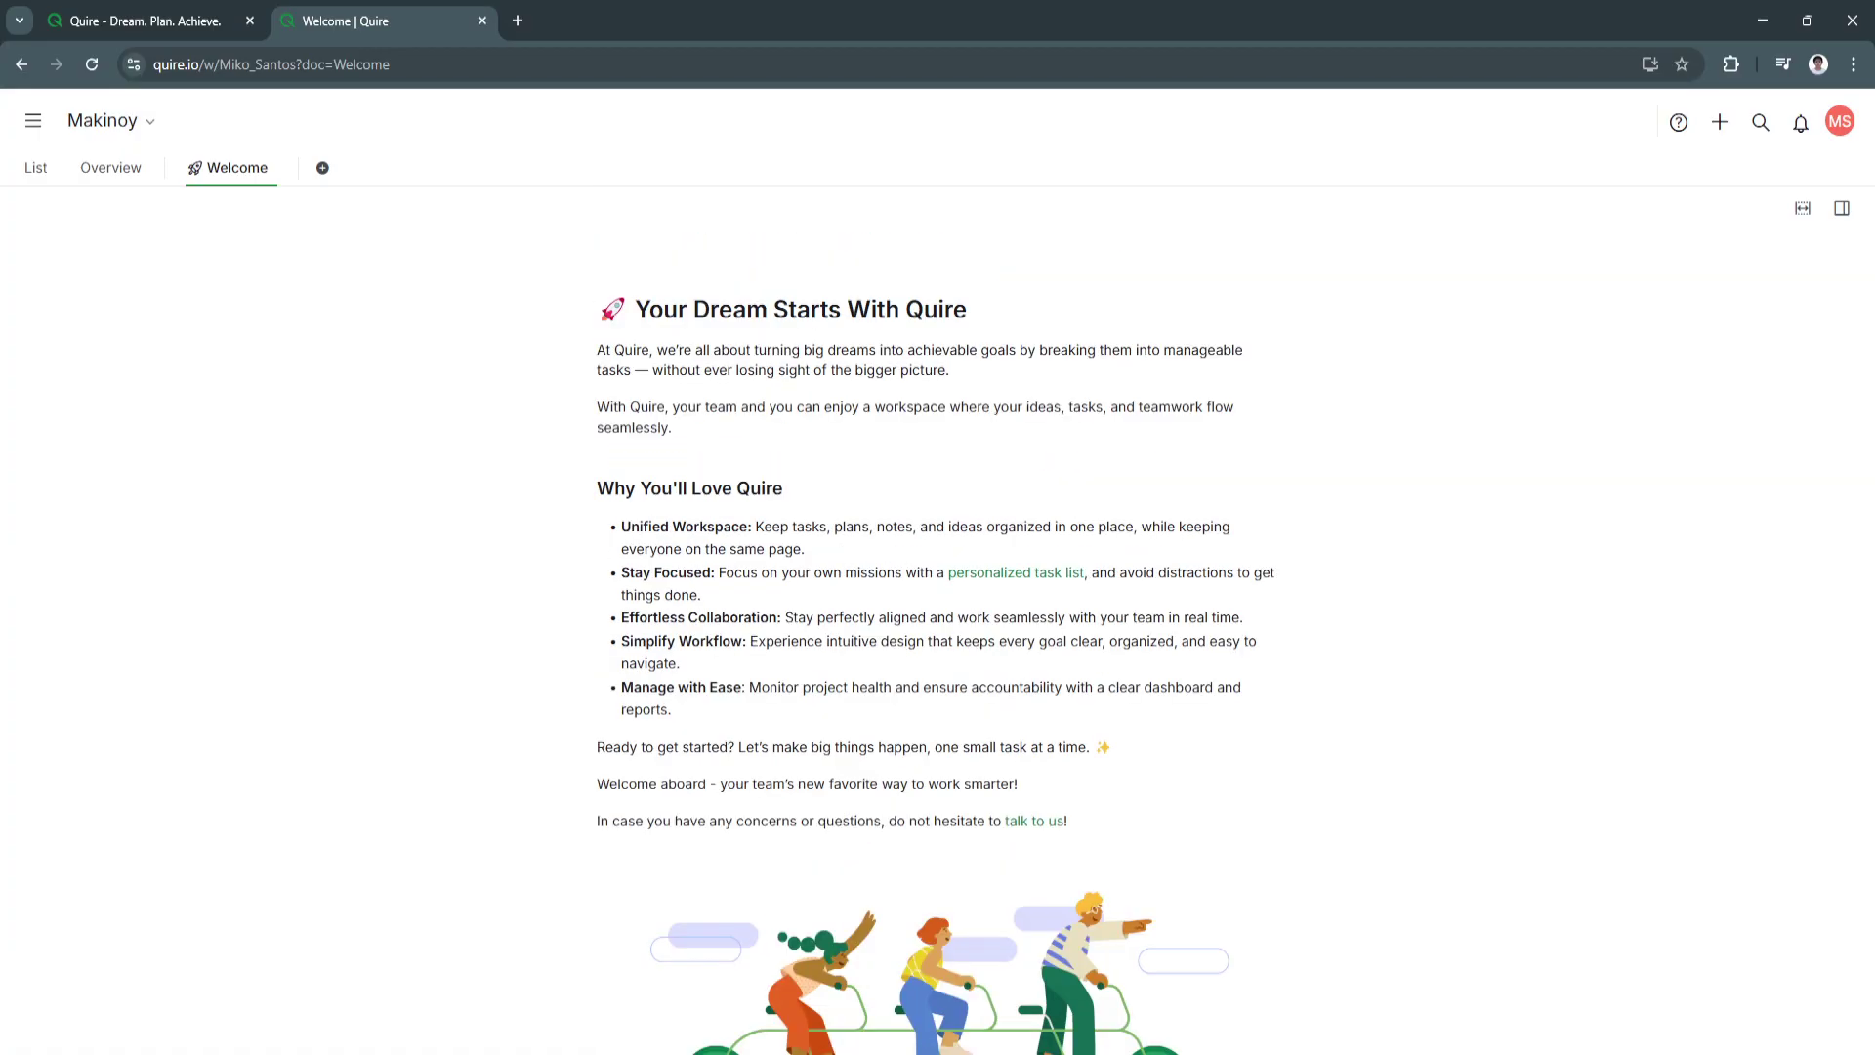
Show the project's task list as a board and delete the "Welcome to Quire!" task together with its subtask.
{"action": "left_click", "coordinate": [35, 167]}
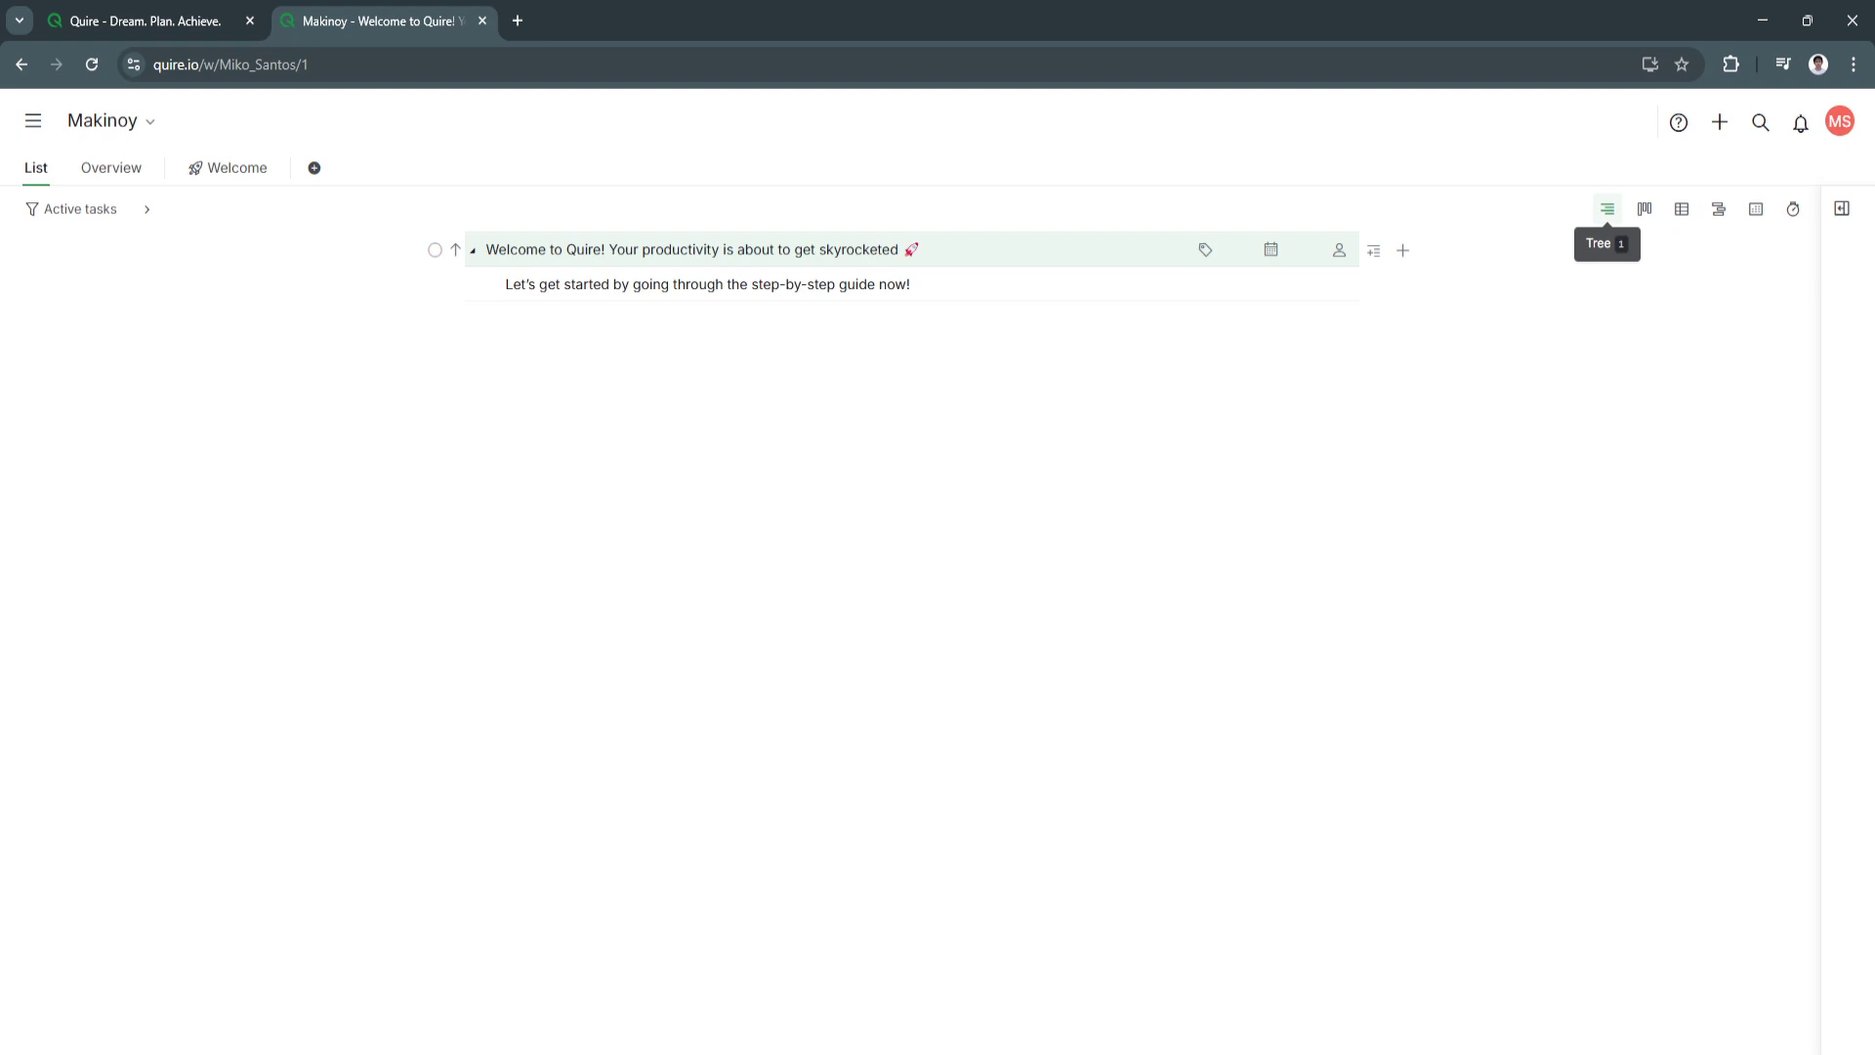
{"action": "left_click", "coordinate": [1644, 209]}
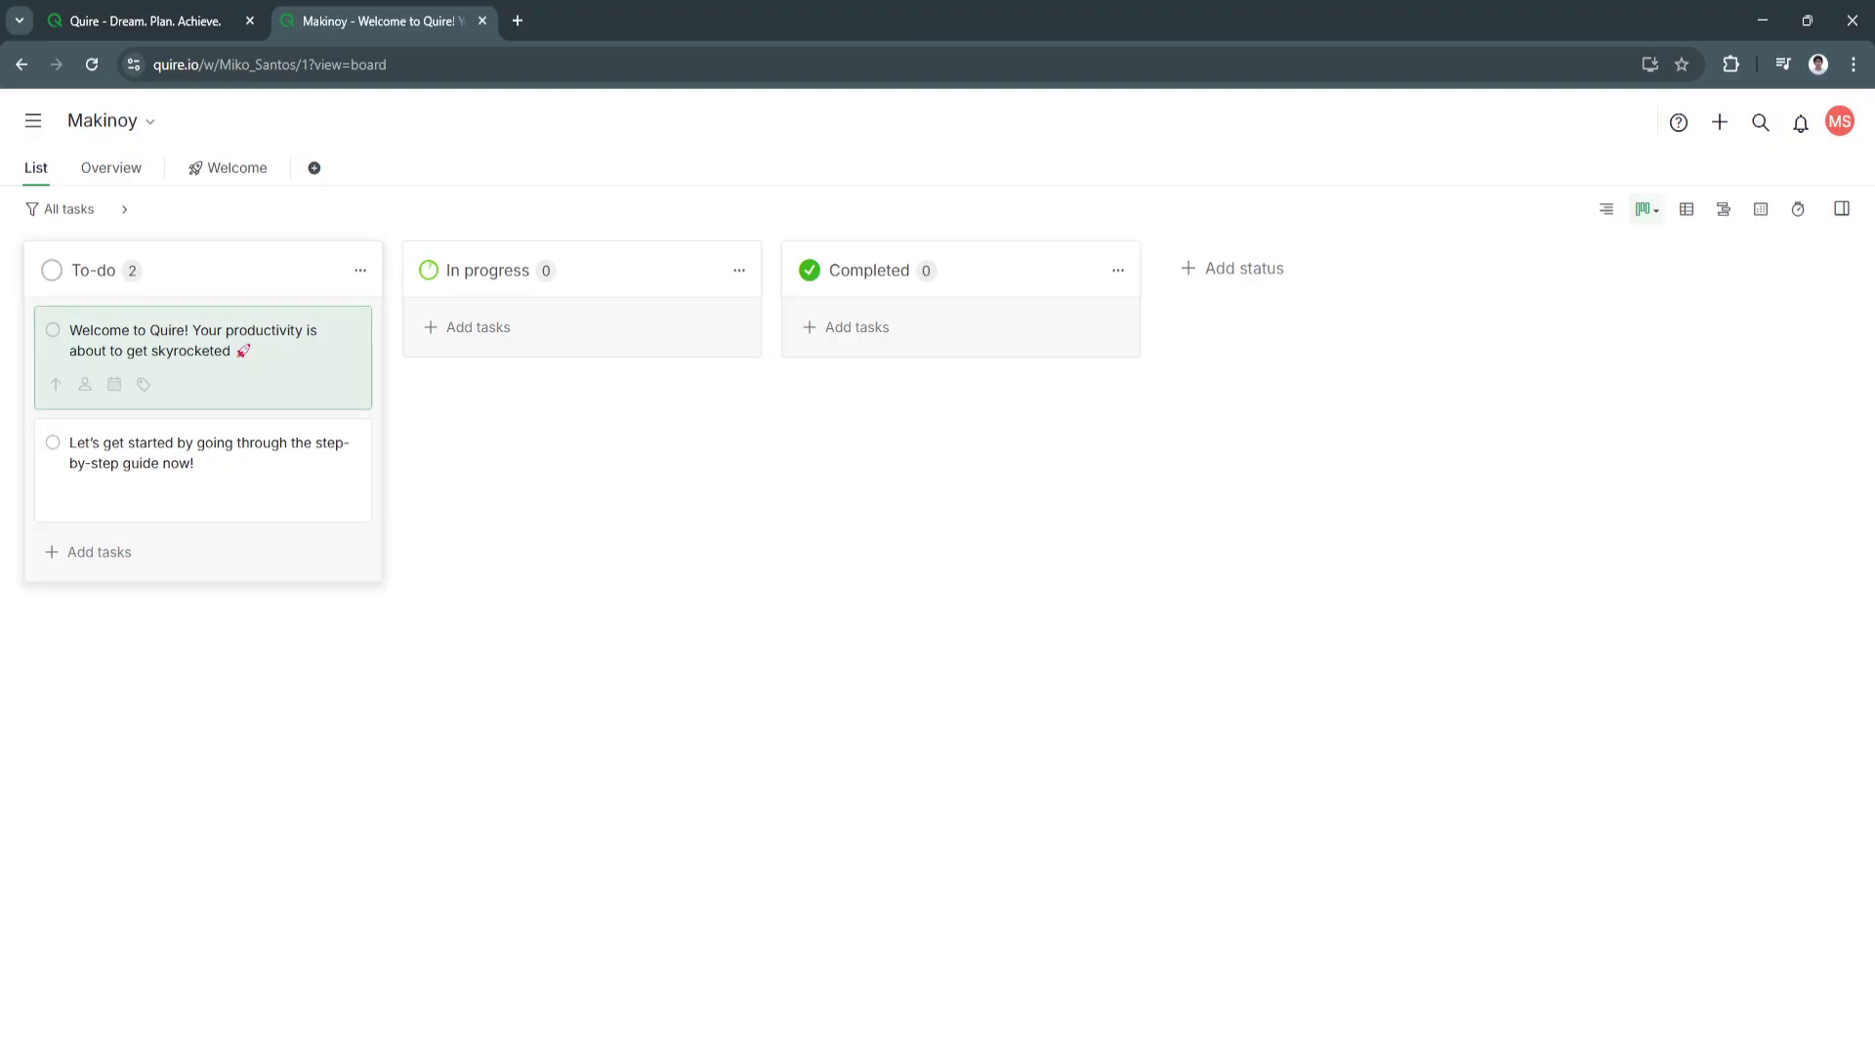
{"action": "left_click", "coordinate": [196, 341]}
{"action": "left_click", "coordinate": [254, 383]}
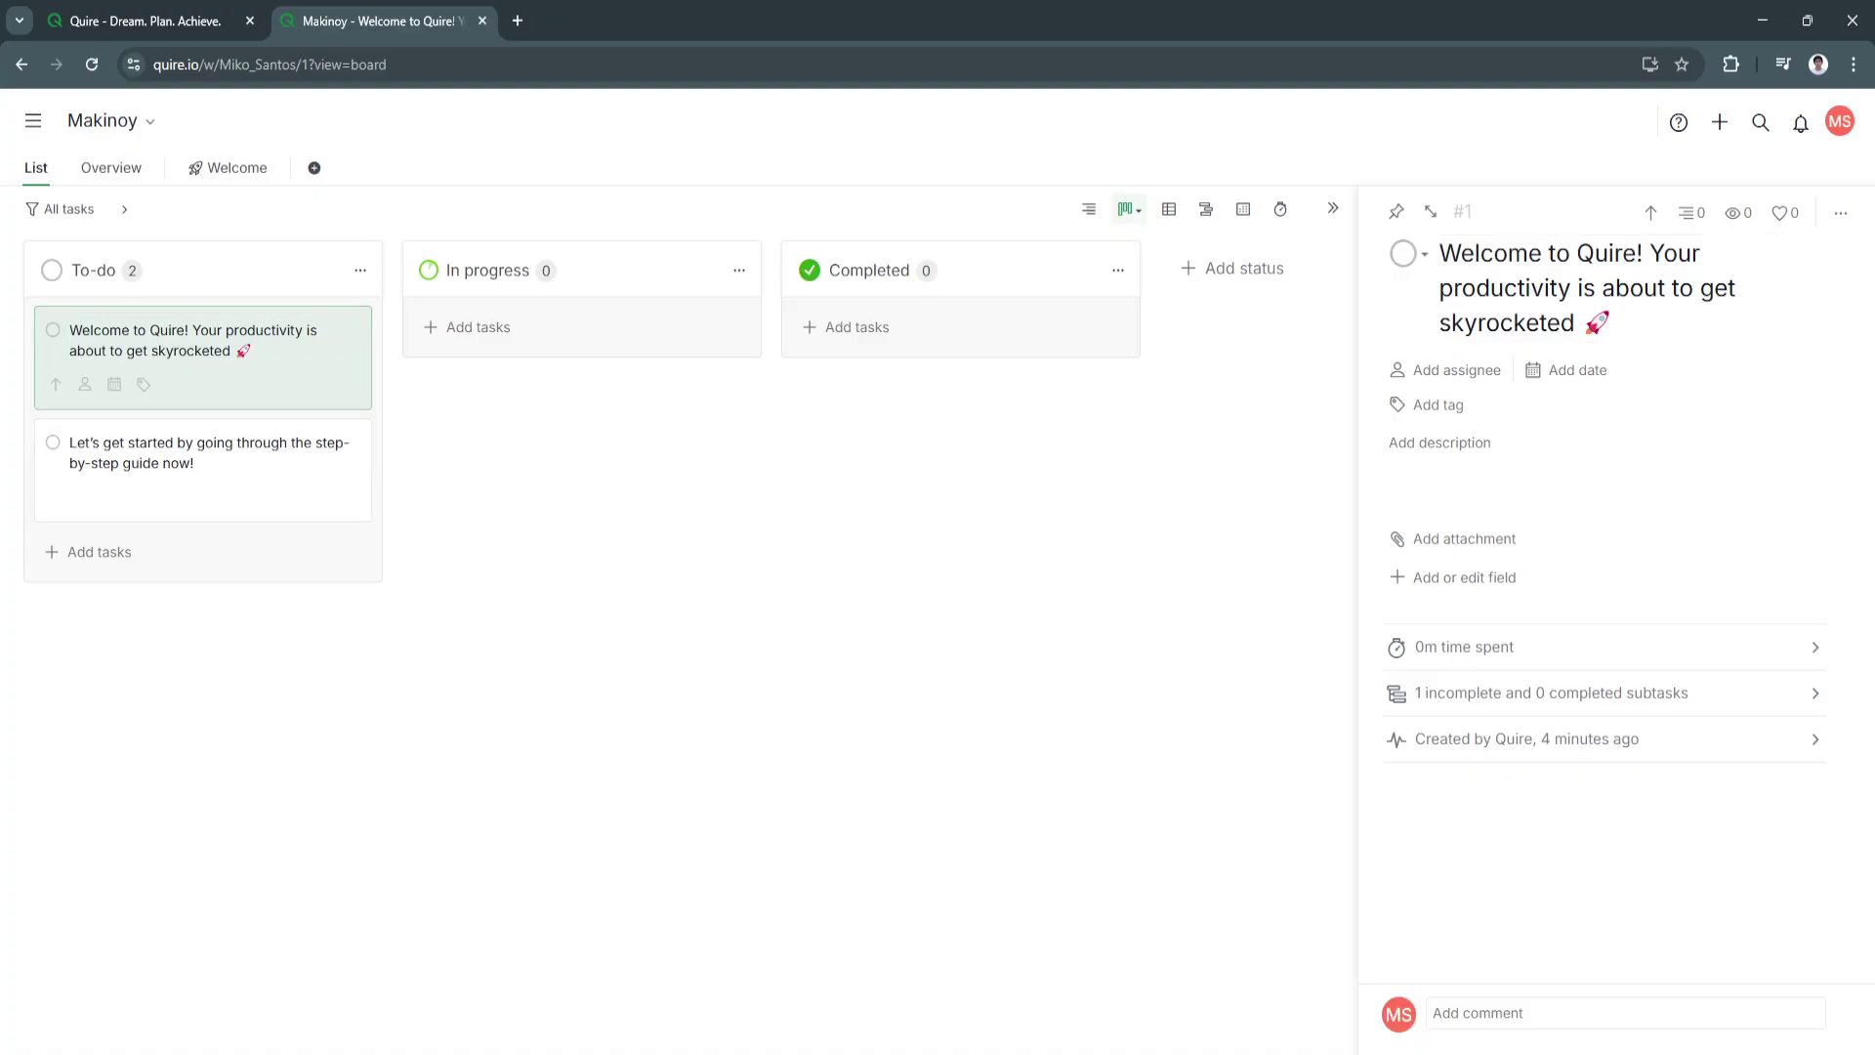
{"action": "left_click", "coordinate": [354, 330]}
{"action": "left_click", "coordinate": [392, 438]}
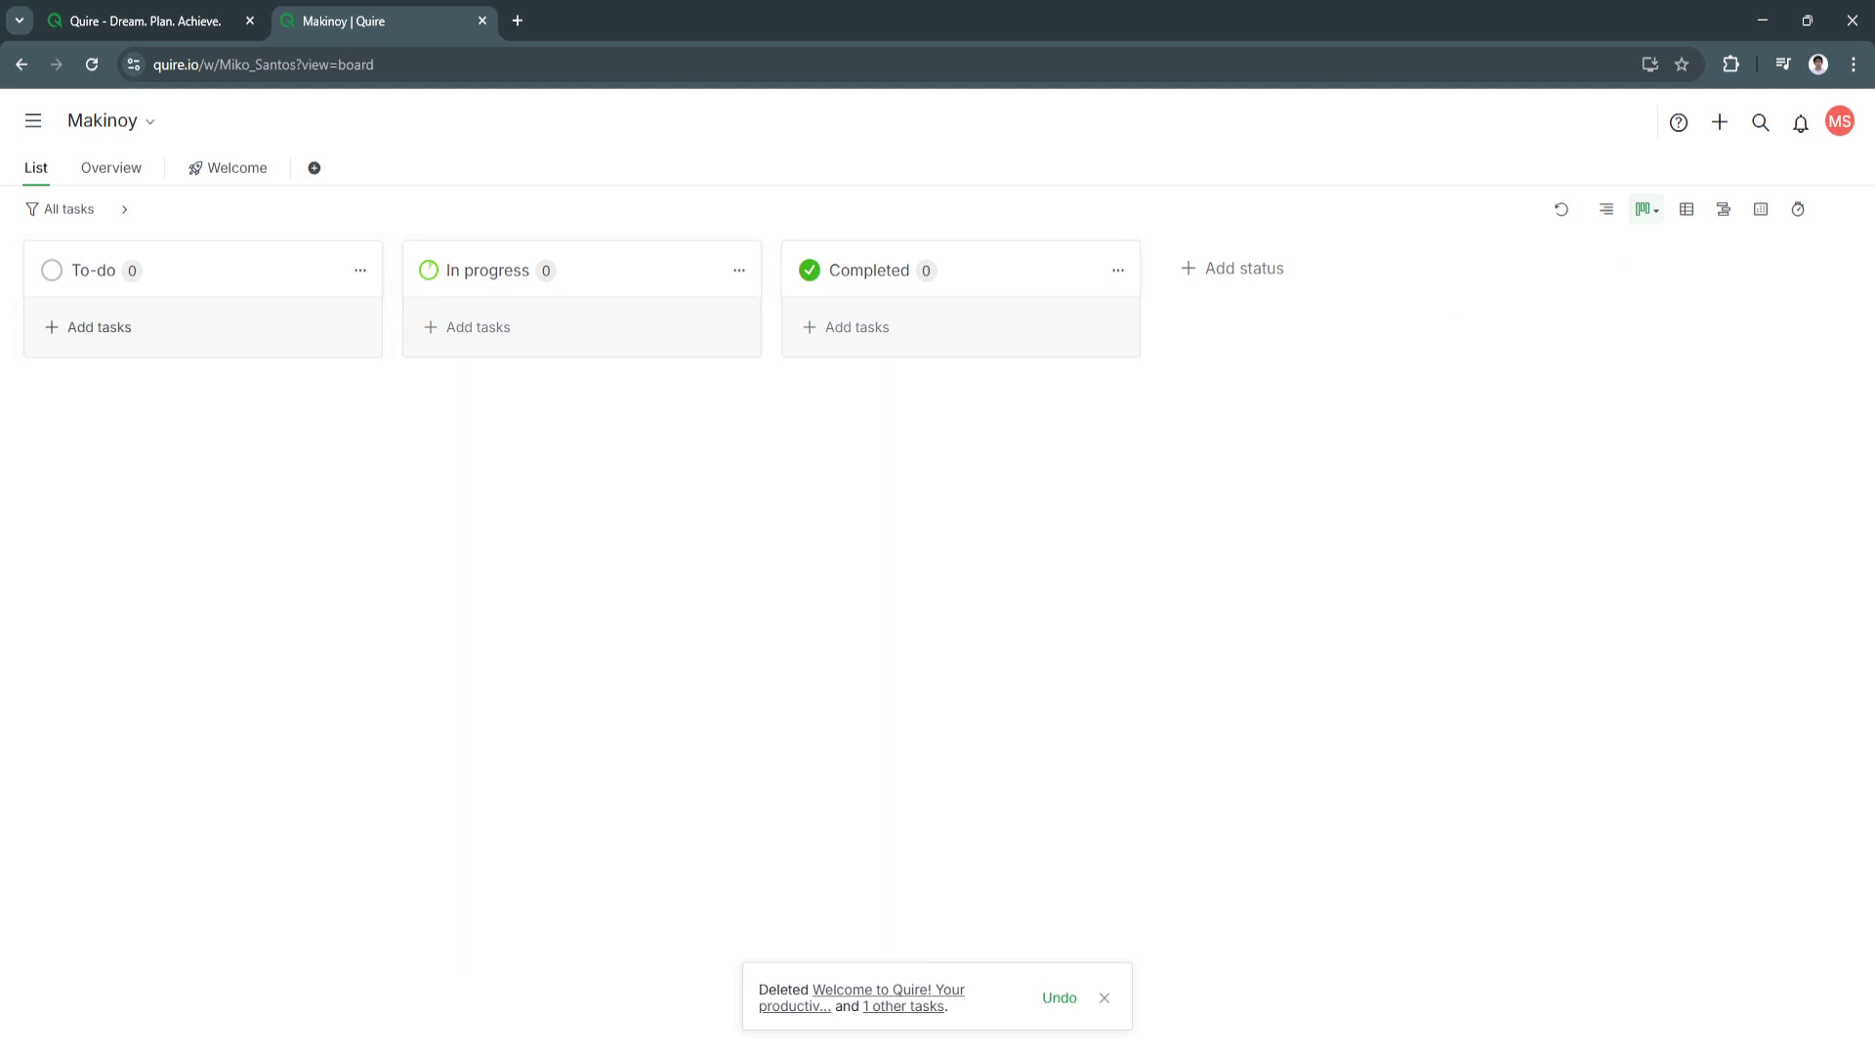
Add a task named "Recruitment" to the To-do column.
{"action": "left_click", "coordinate": [98, 326]}
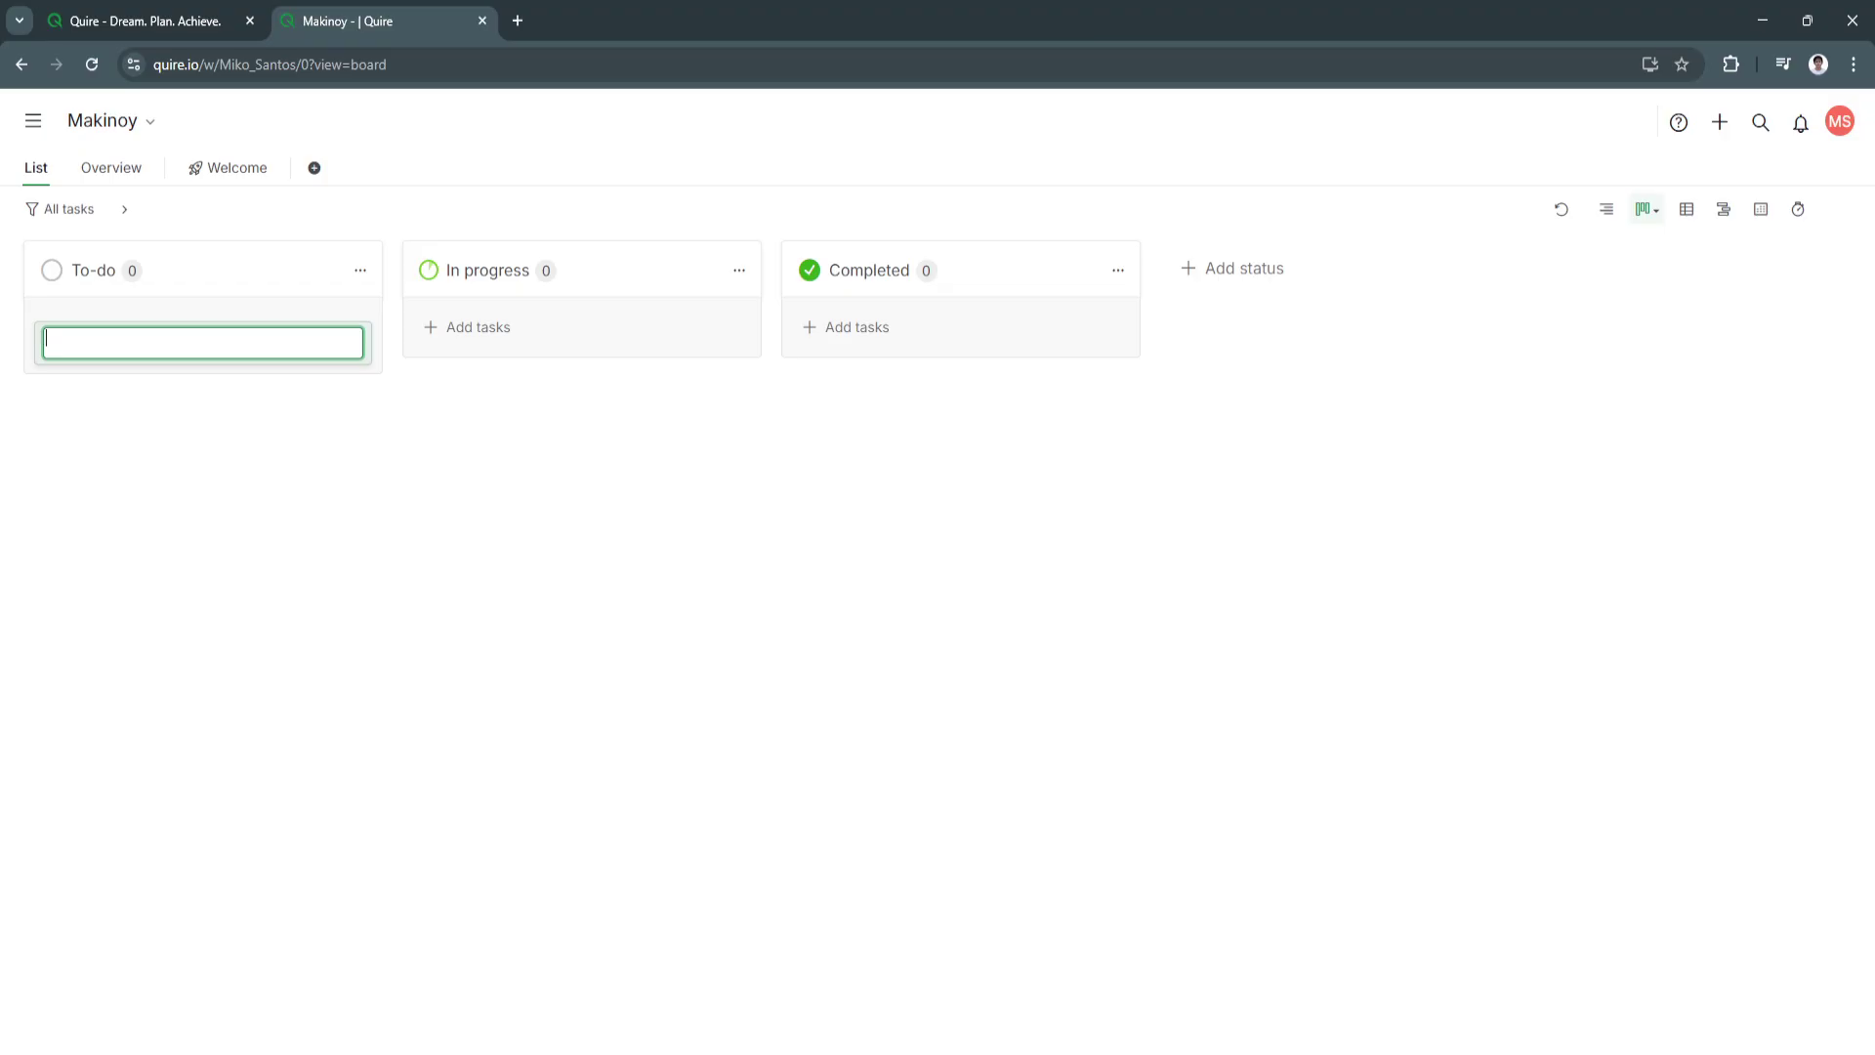
{"action": "type", "text": "Recruitment"}
{"action": "key", "text": "Return"}
{"action": "key", "text": "Escape"}
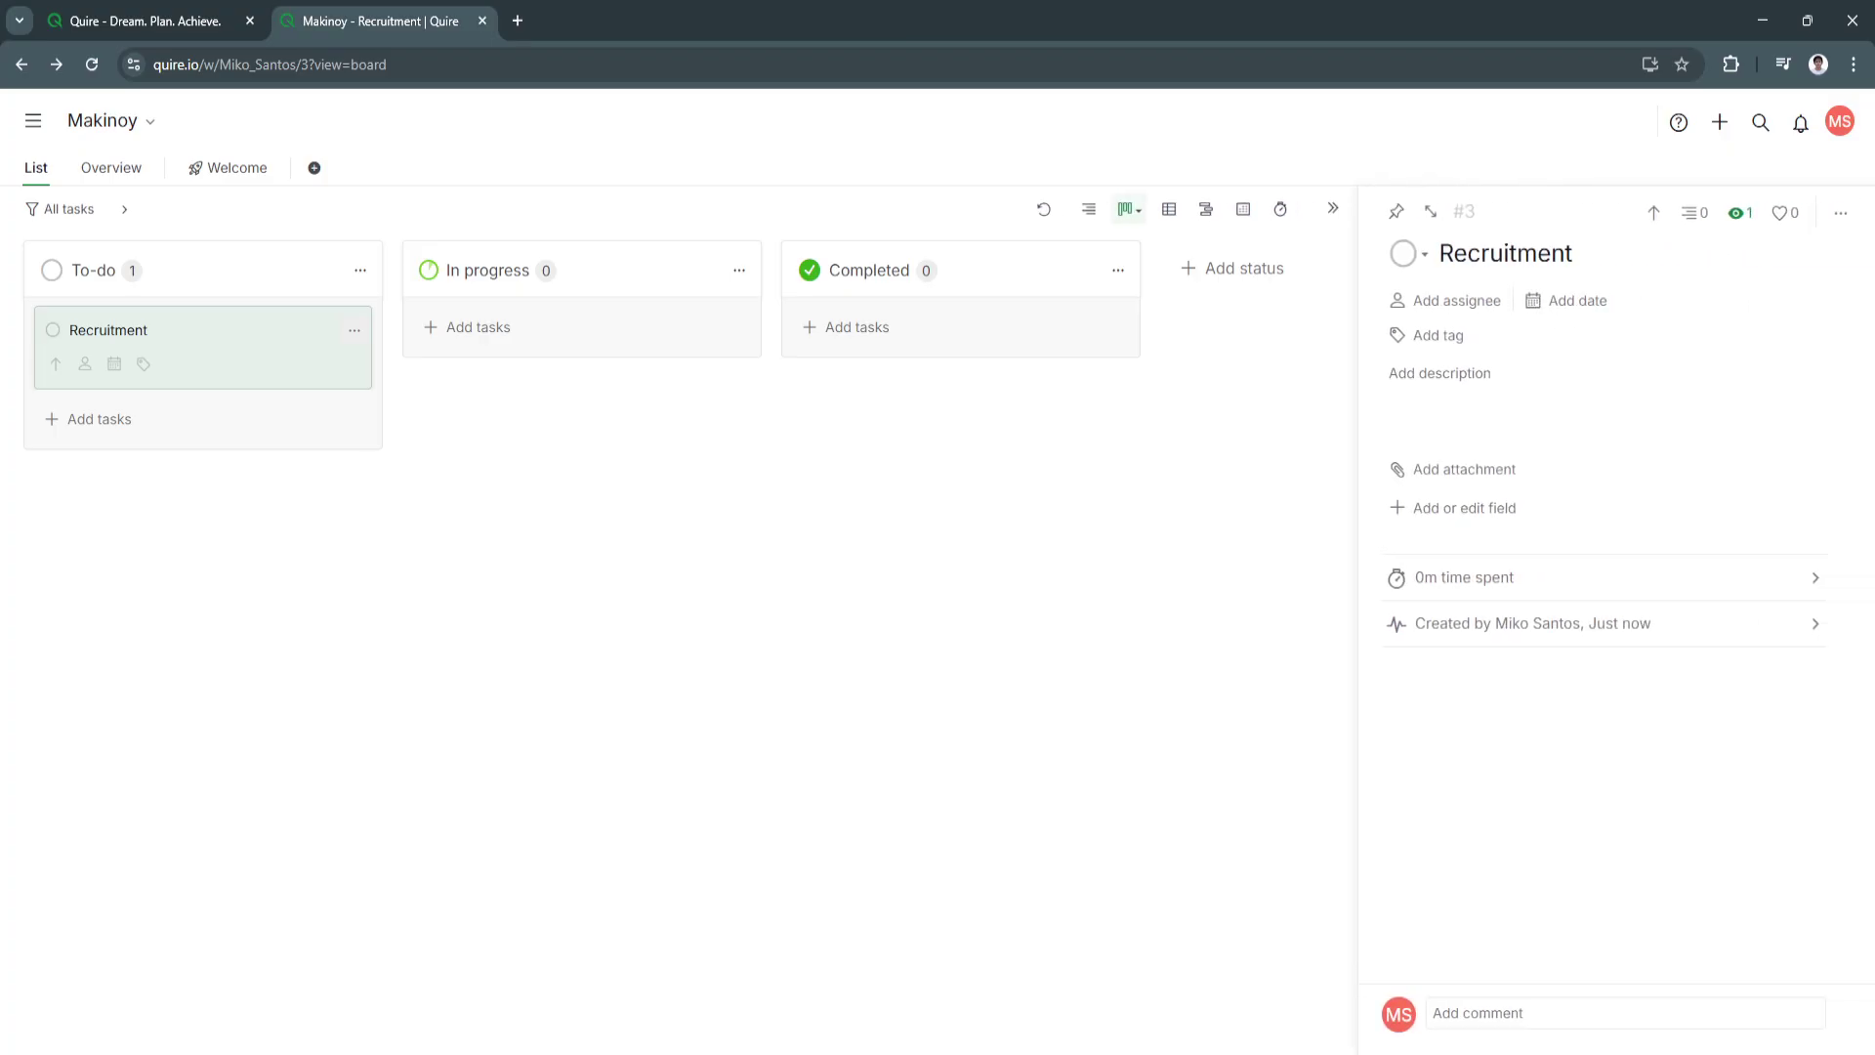
Examine the assignee, date and tag options of the Recruitment task without setting any of them.
{"action": "left_click", "coordinate": [1448, 300]}
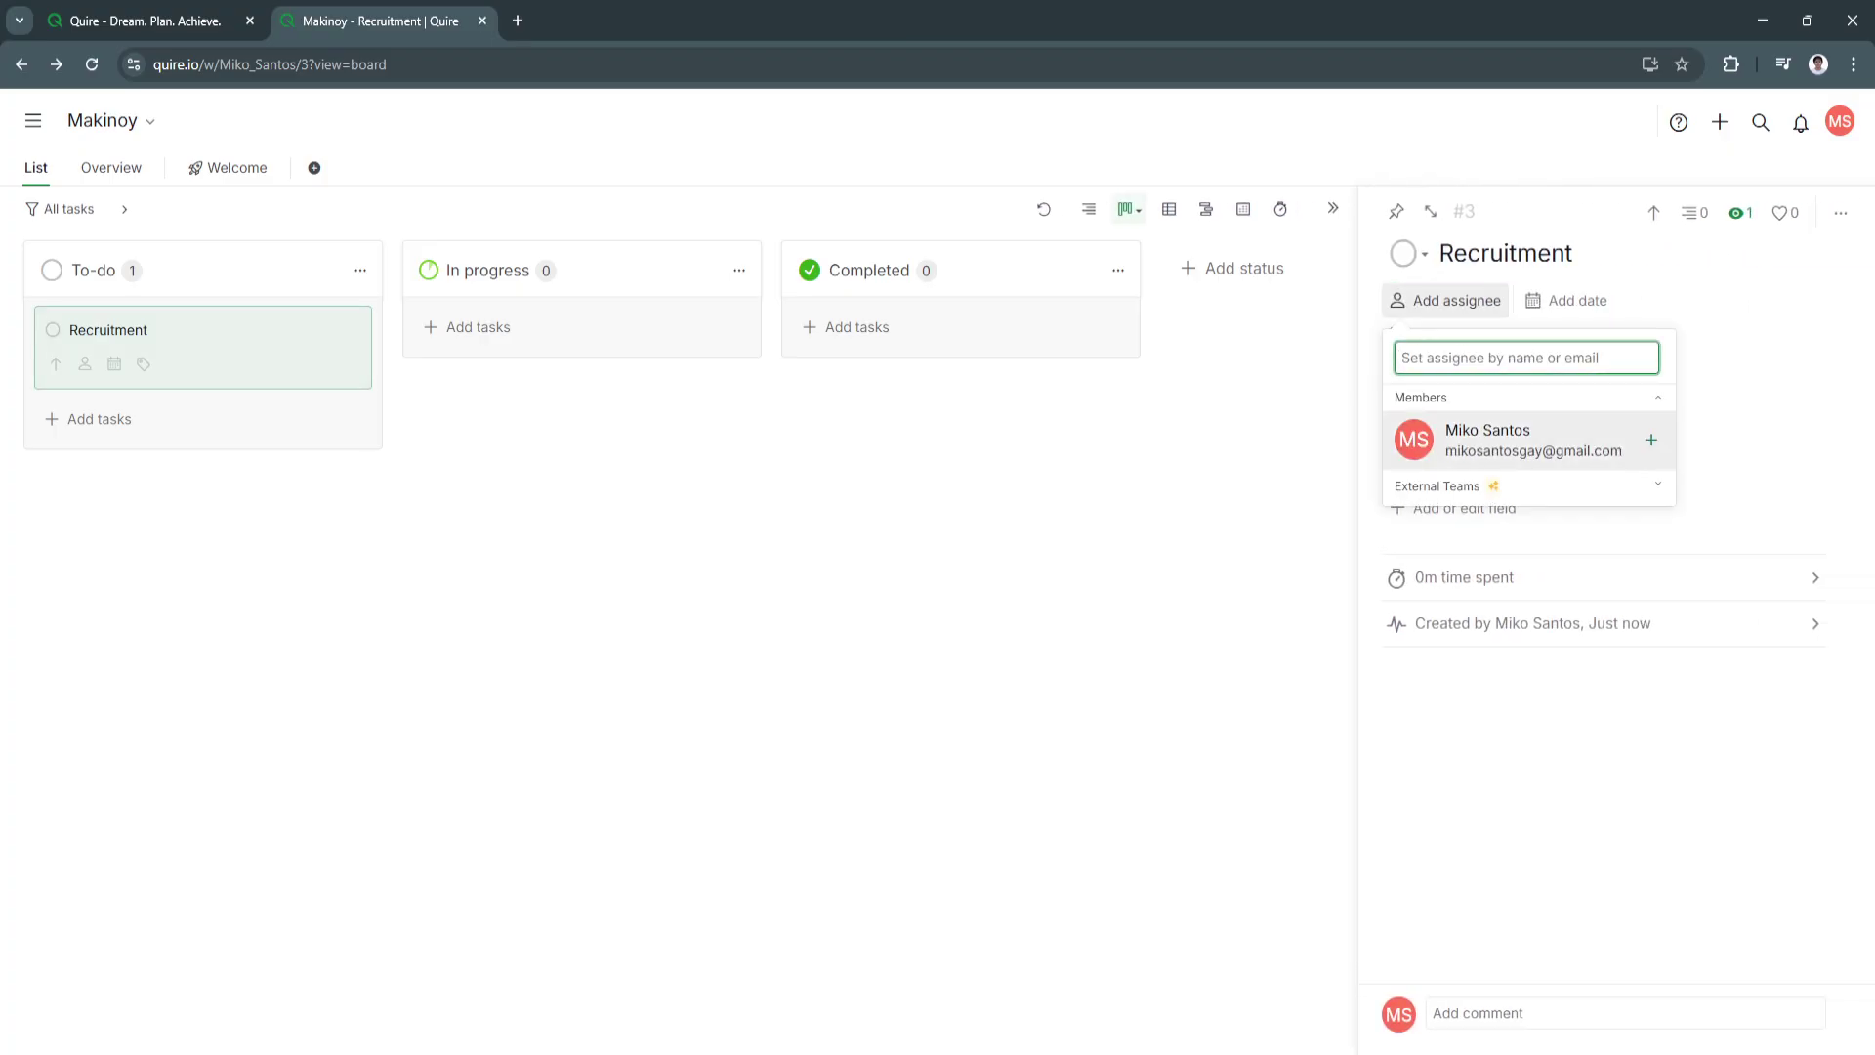
{"action": "key", "text": "Escape"}
{"action": "left_click", "coordinate": [1569, 299]}
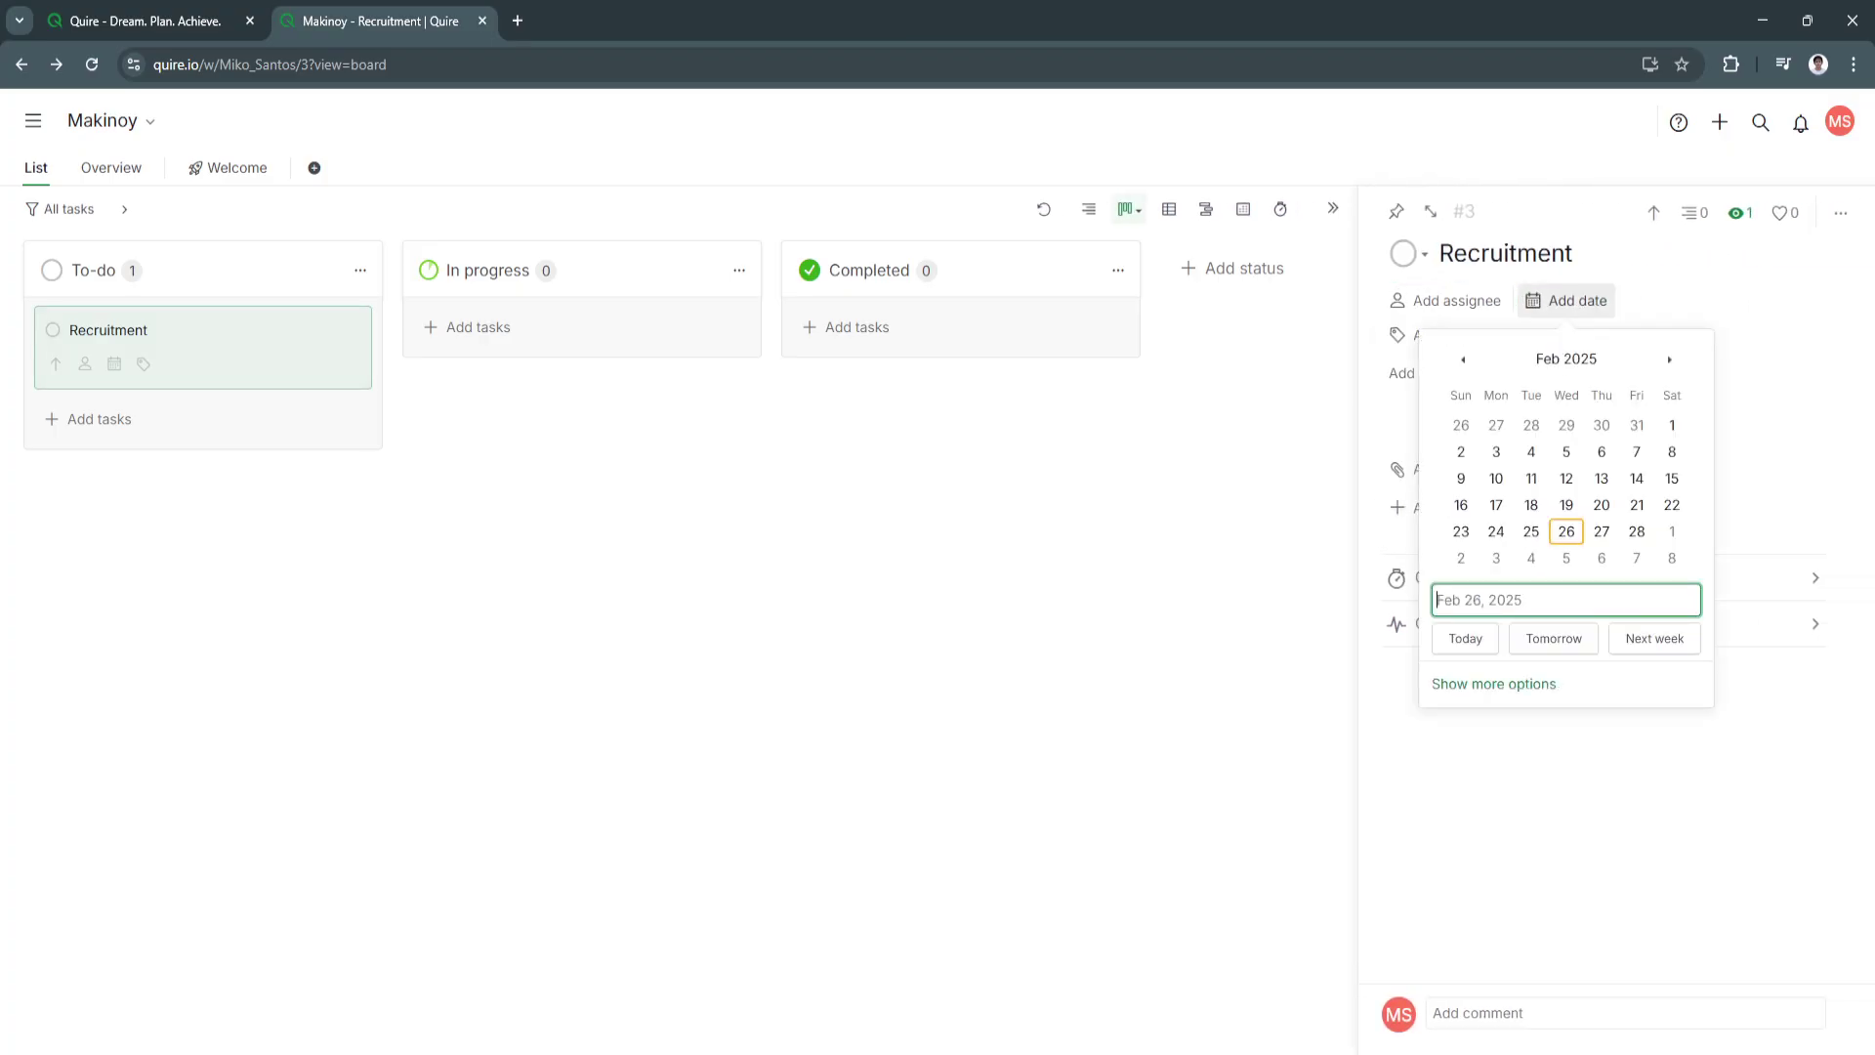
{"action": "key", "text": "Escape"}
{"action": "key", "text": "Tab"}
{"action": "key", "text": "Return"}
{"action": "key", "text": "Escape"}
{"action": "key", "text": "Tab"}
{"action": "key", "text": "Tab"}
{"action": "key", "text": "Tab"}
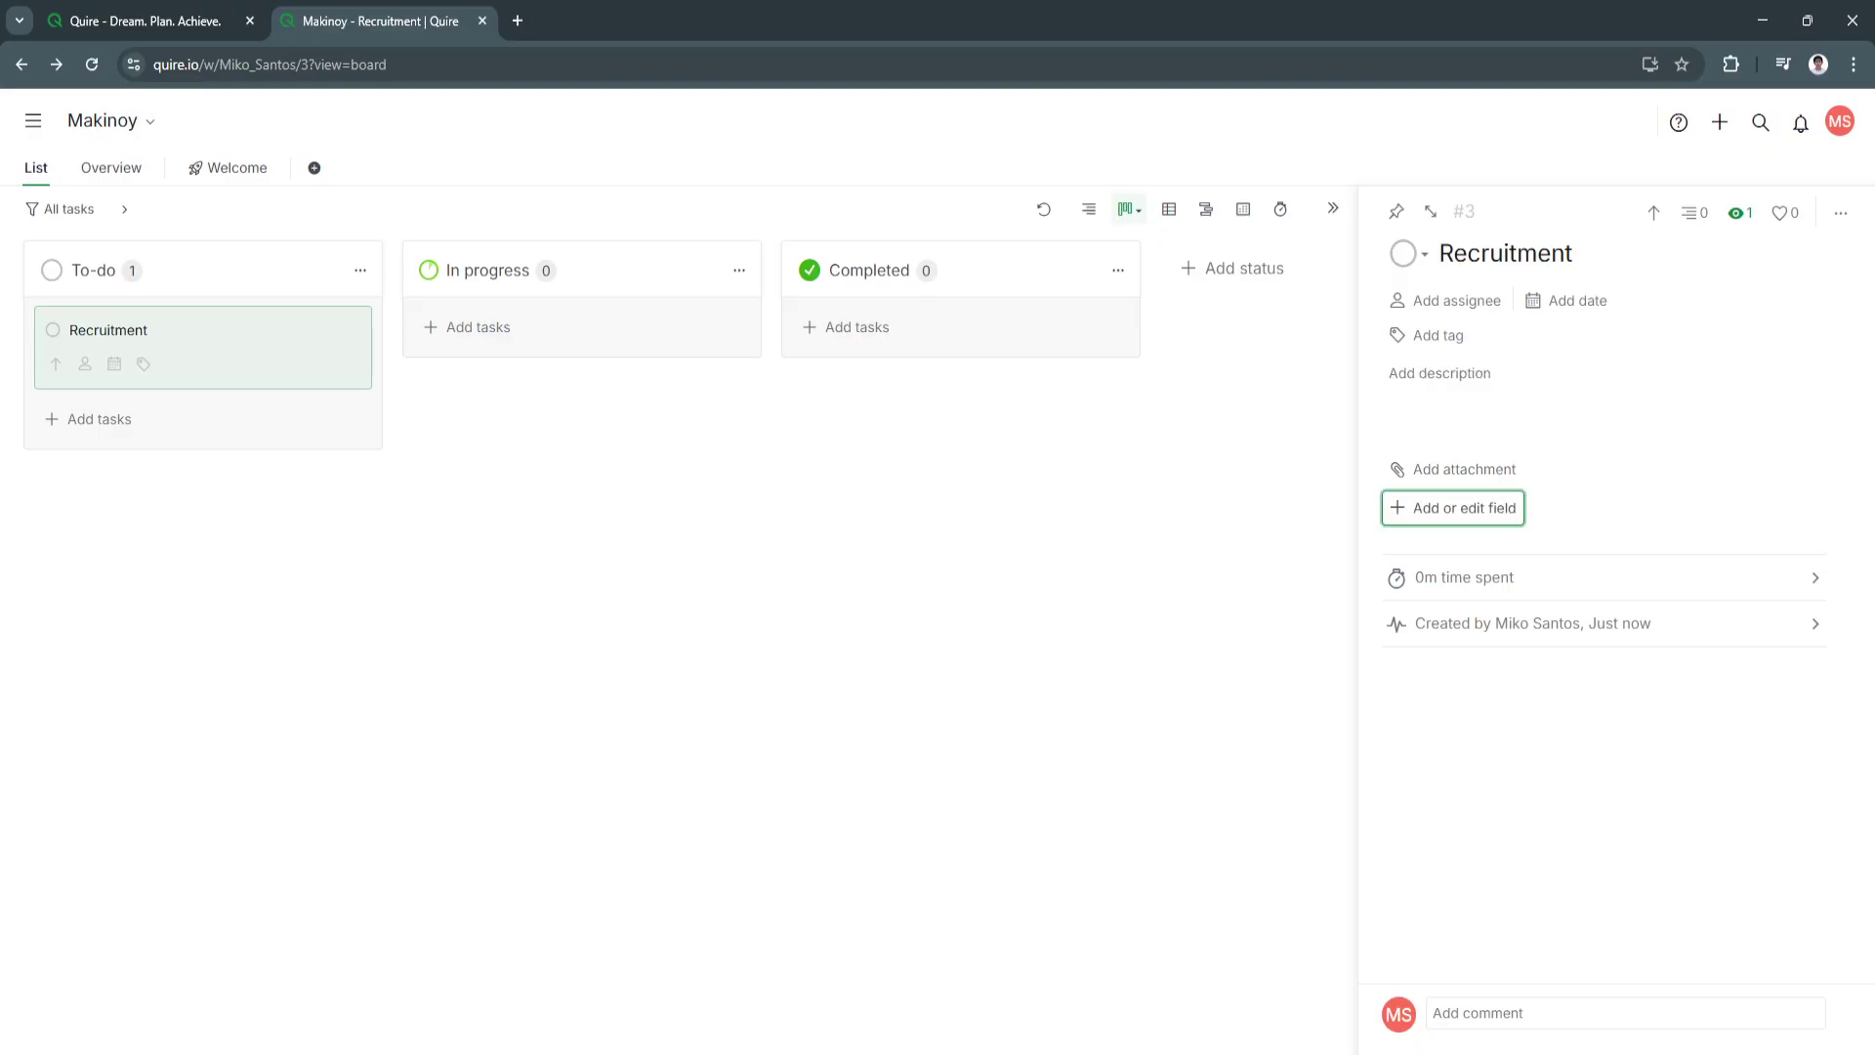
Check the Recruitment task's custom field, time tracking and comment options, and close its details.
{"action": "key", "text": "Return"}
{"action": "key", "text": "Return"}
{"action": "key", "text": "Tab"}
{"action": "key", "text": "Return"}
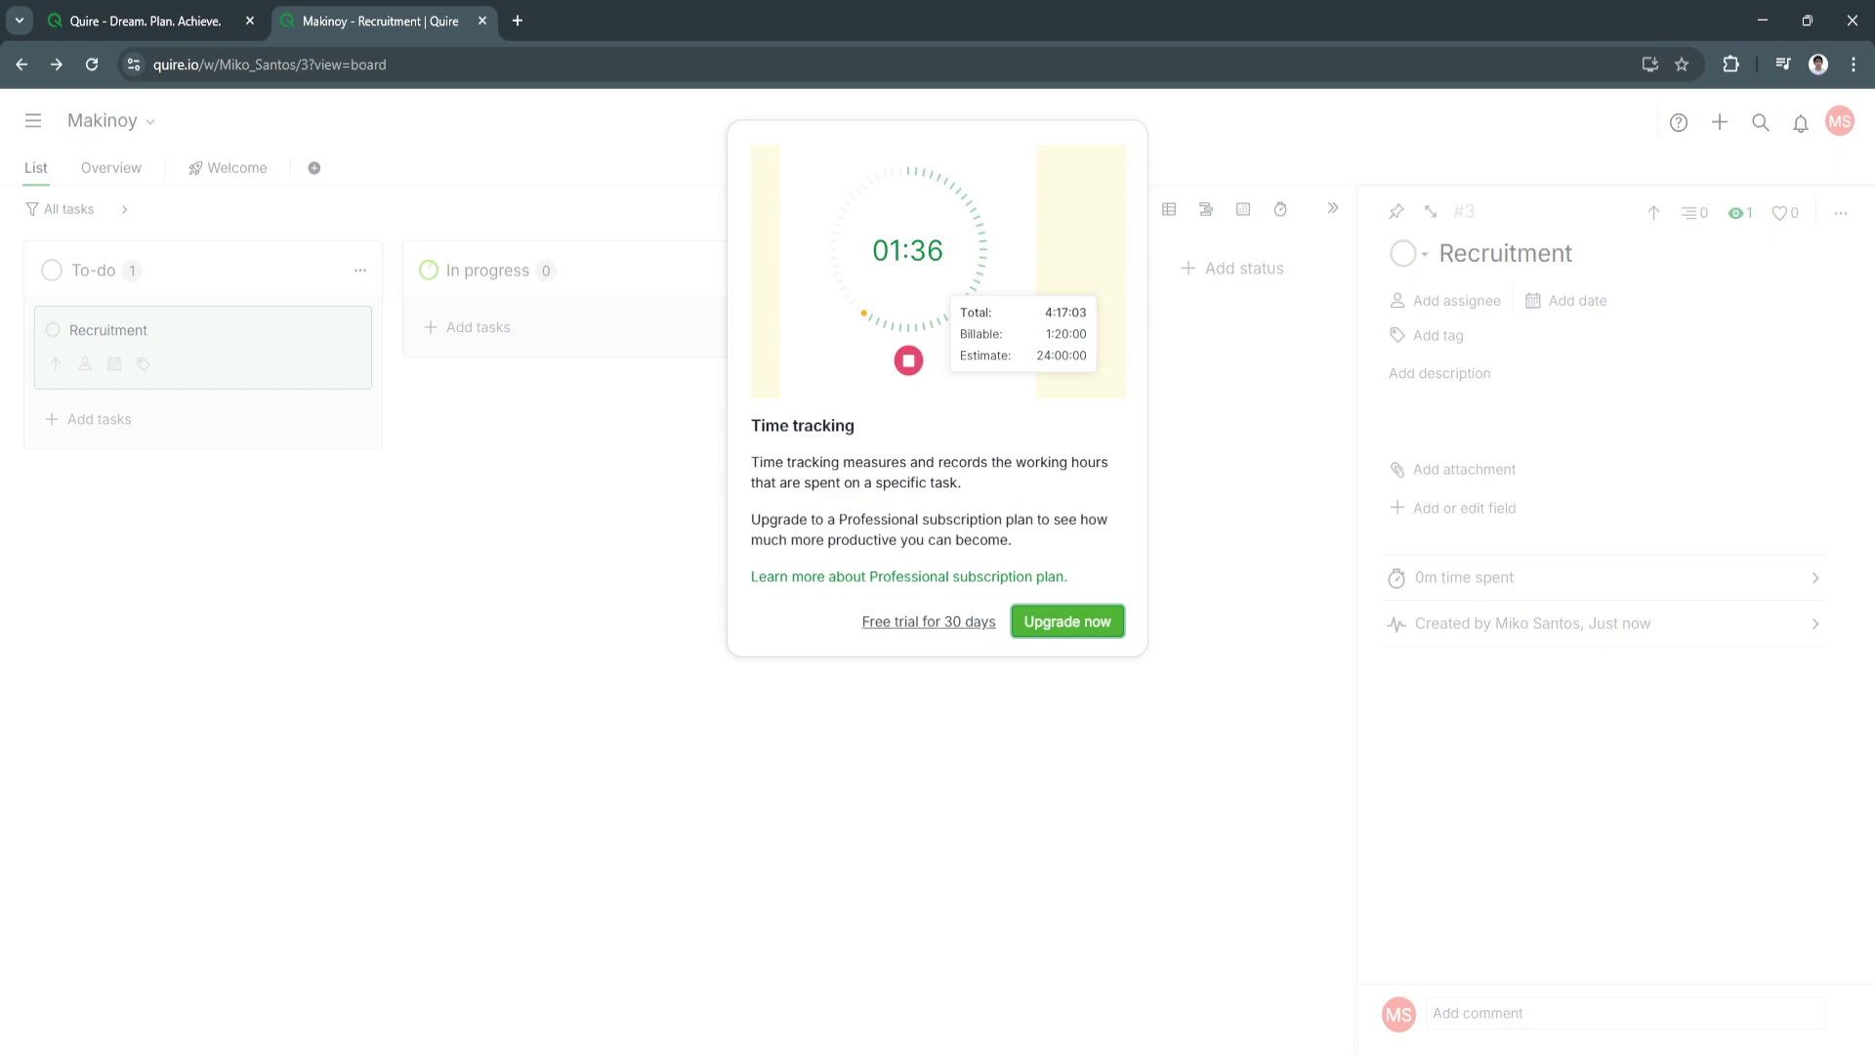
{"action": "key", "text": "Escape"}
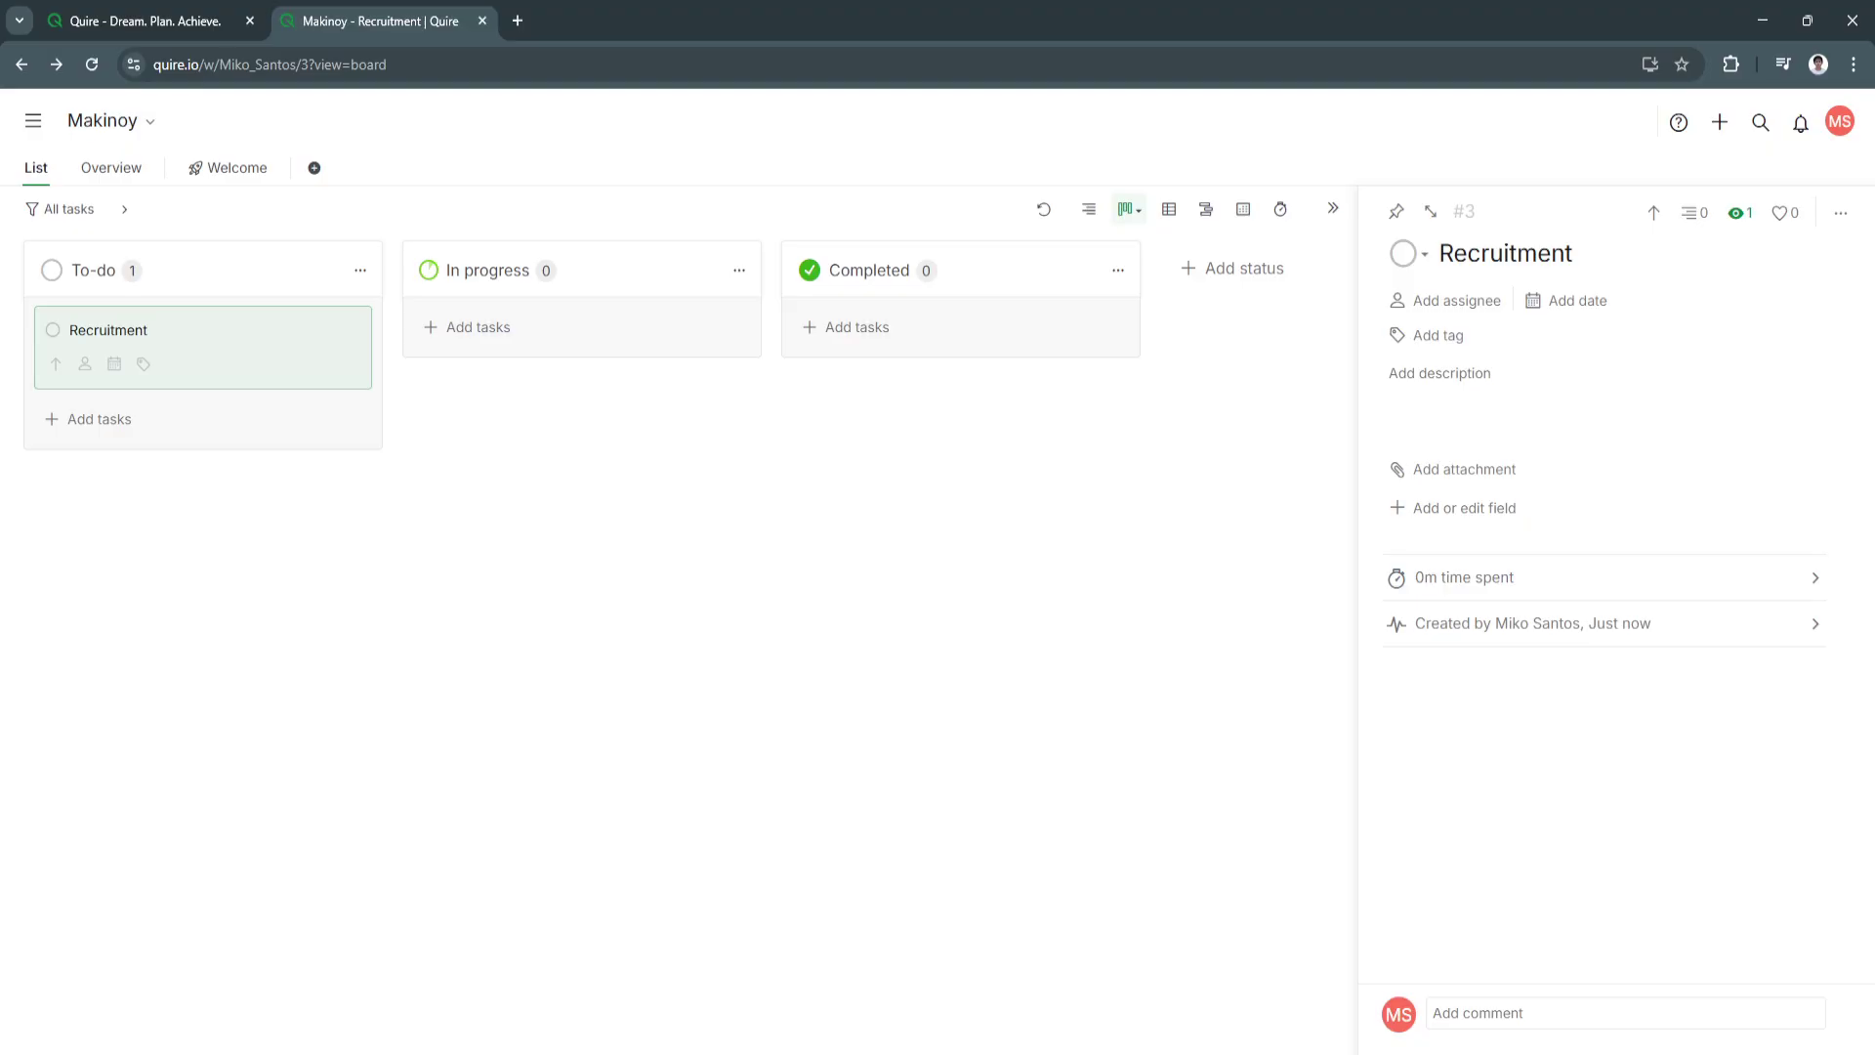
{"action": "left_click", "coordinate": [1478, 1012]}
{"action": "key", "text": "Escape"}
{"action": "key", "text": "Escape"}
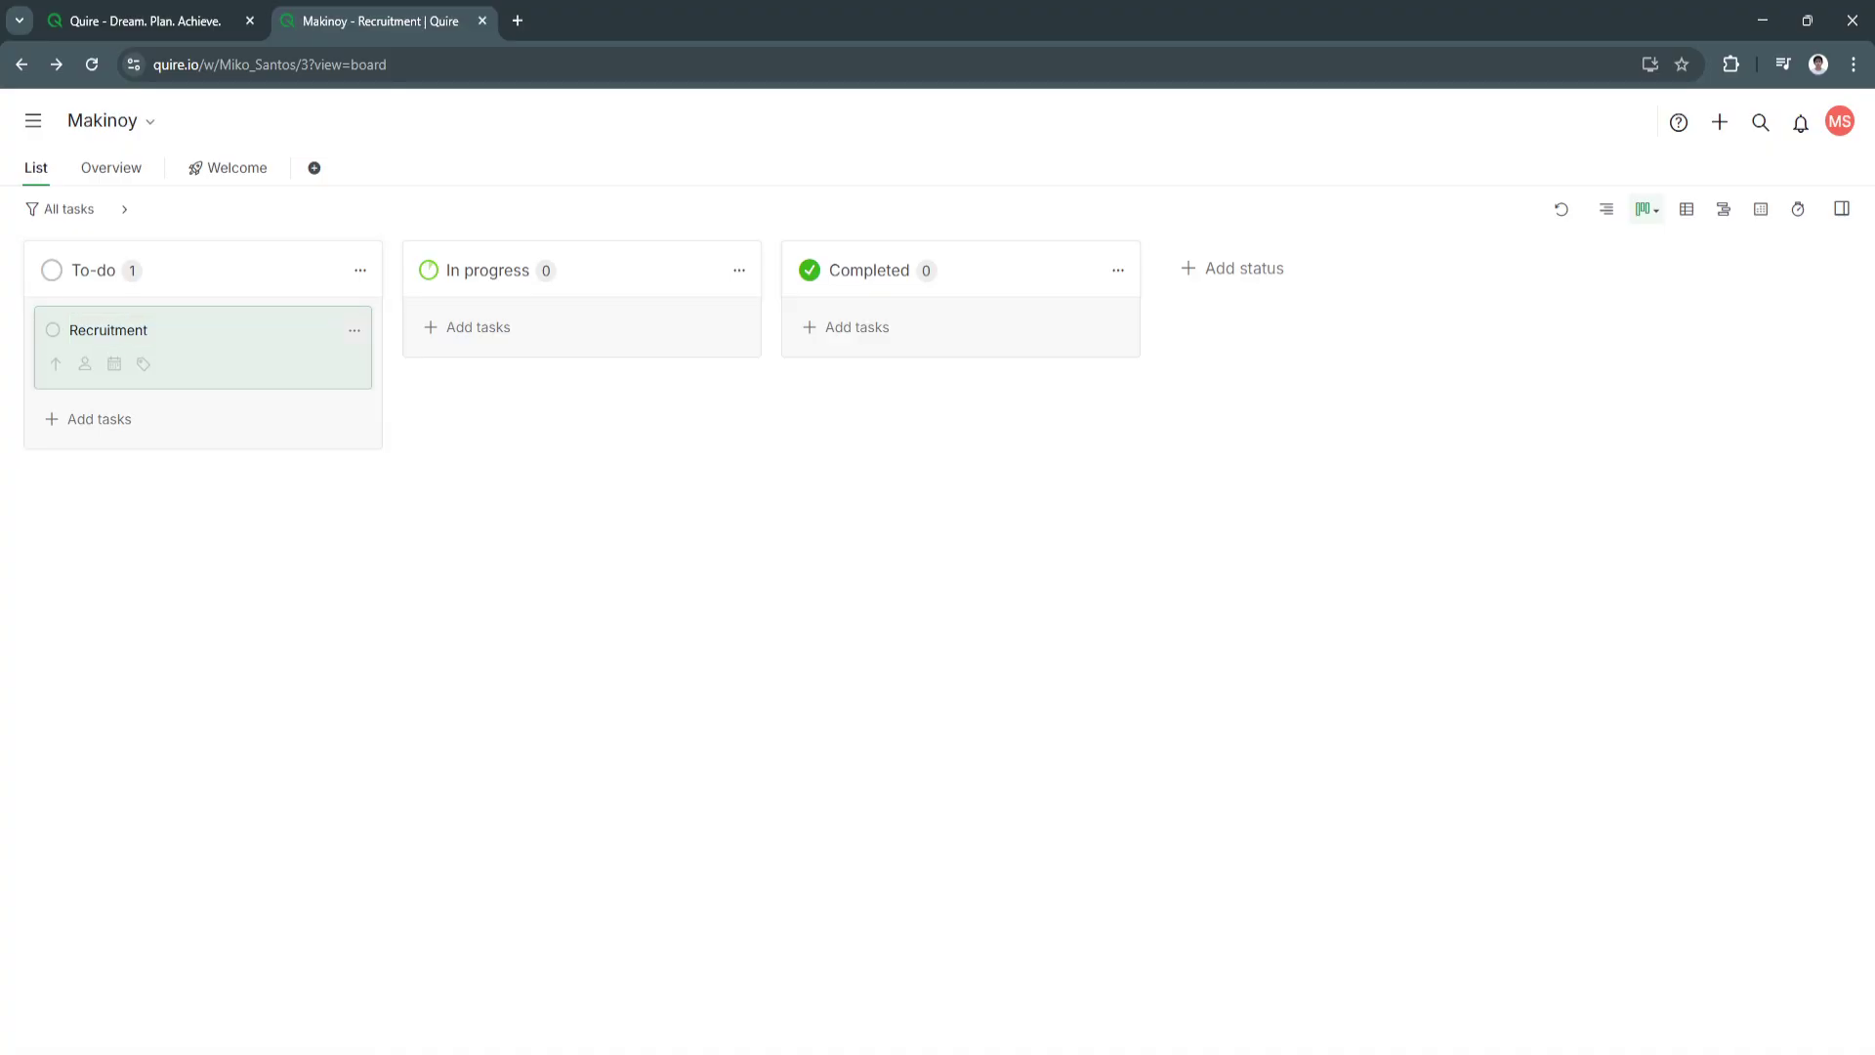
Add a board status named "URGENT" with a bright red color and a progress value below the default.
{"action": "mouse_move", "coordinate": [195, 342]}
{"action": "left_mouse_down"}
{"action": "mouse_move", "coordinate": [608, 396]}
{"action": "mouse_move", "coordinate": [586, 352]}
{"action": "mouse_move", "coordinate": [889, 377]}
{"action": "mouse_move", "coordinate": [957, 346]}
{"action": "mouse_move", "coordinate": [759, 382]}
{"action": "mouse_move", "coordinate": [196, 347]}
{"action": "left_mouse_up"}
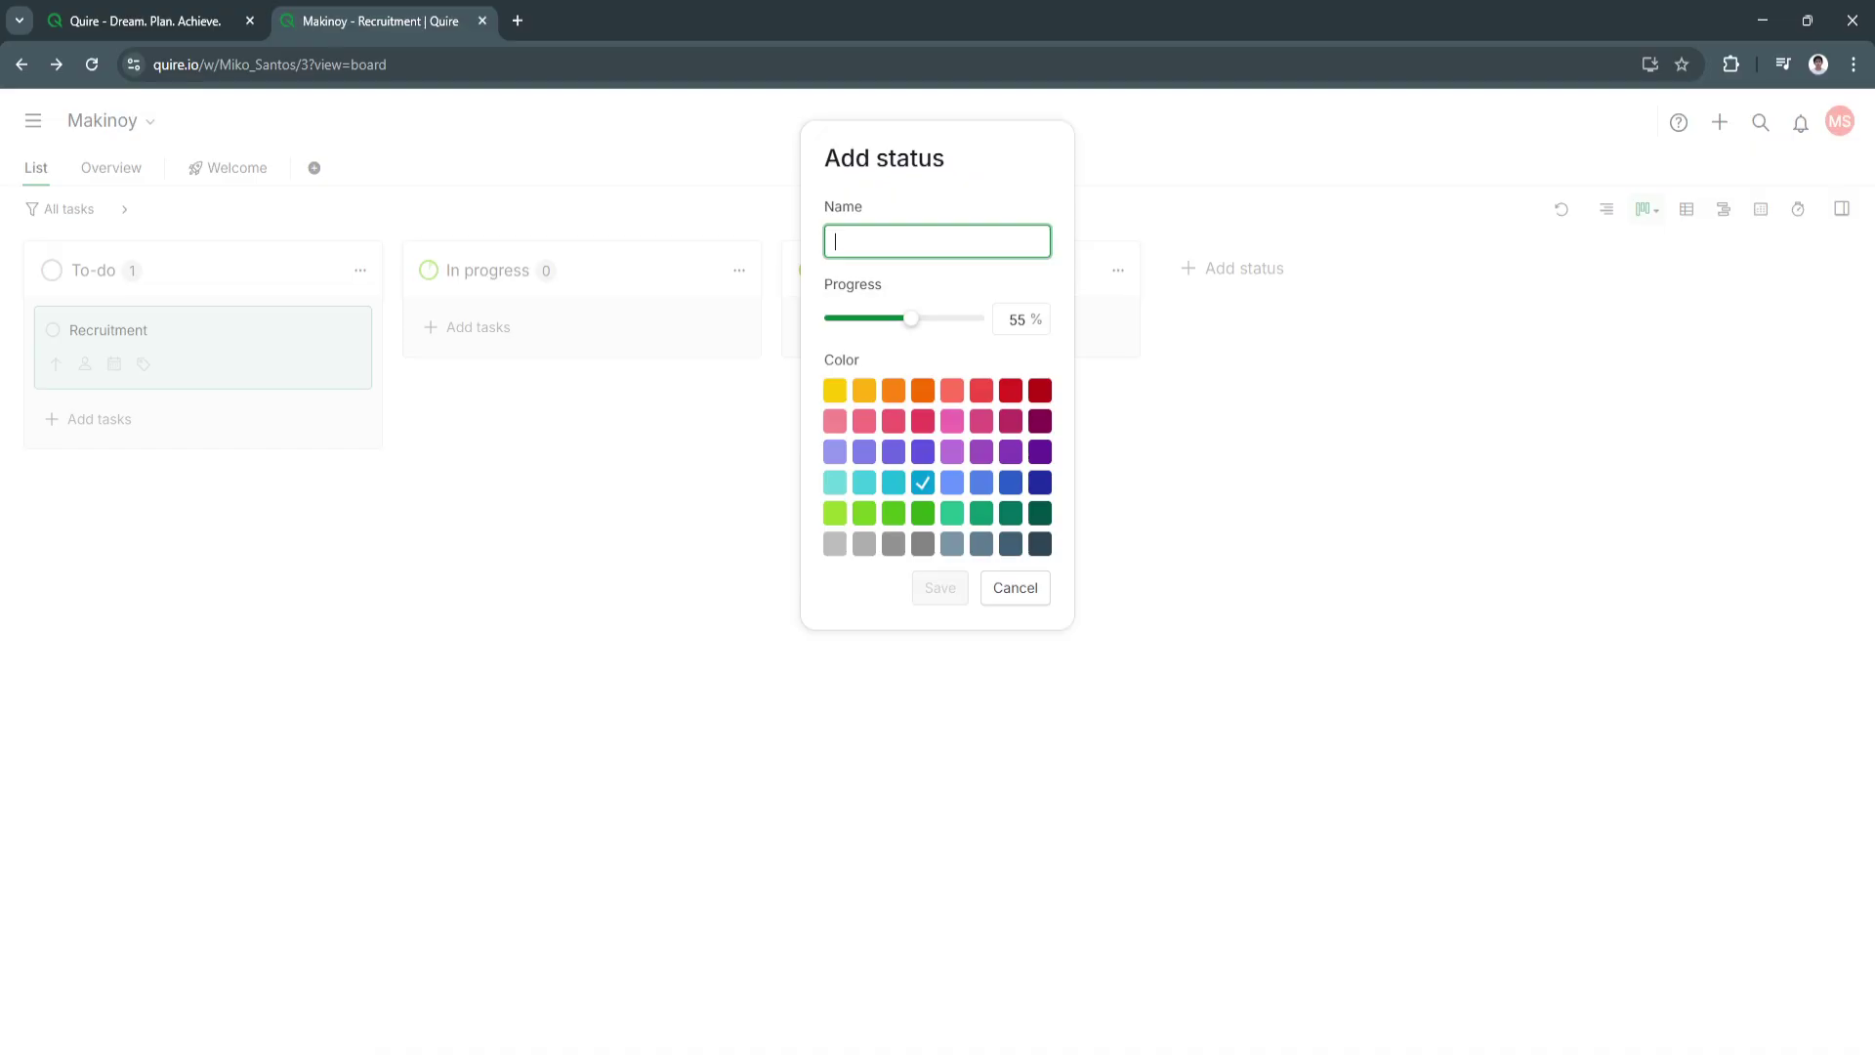
{"action": "key", "text": "Escape"}
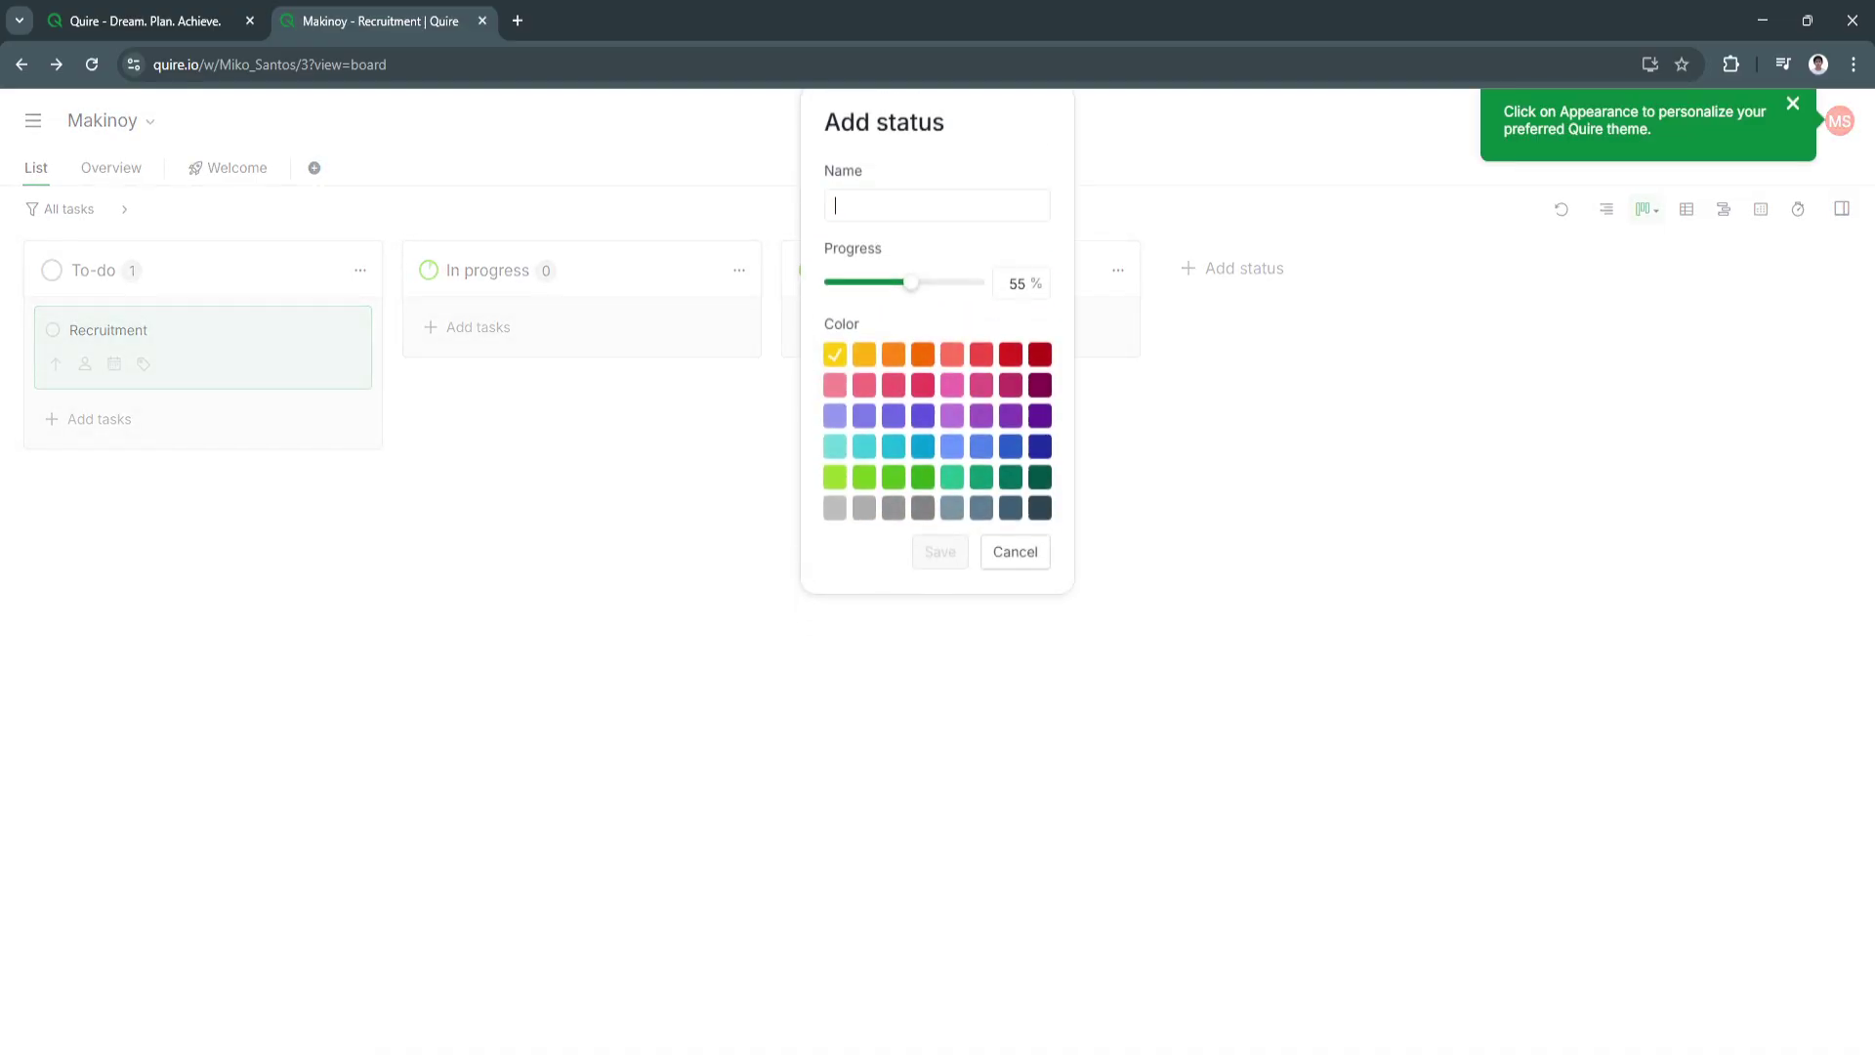
{"action": "type", "text": "URGENT"}
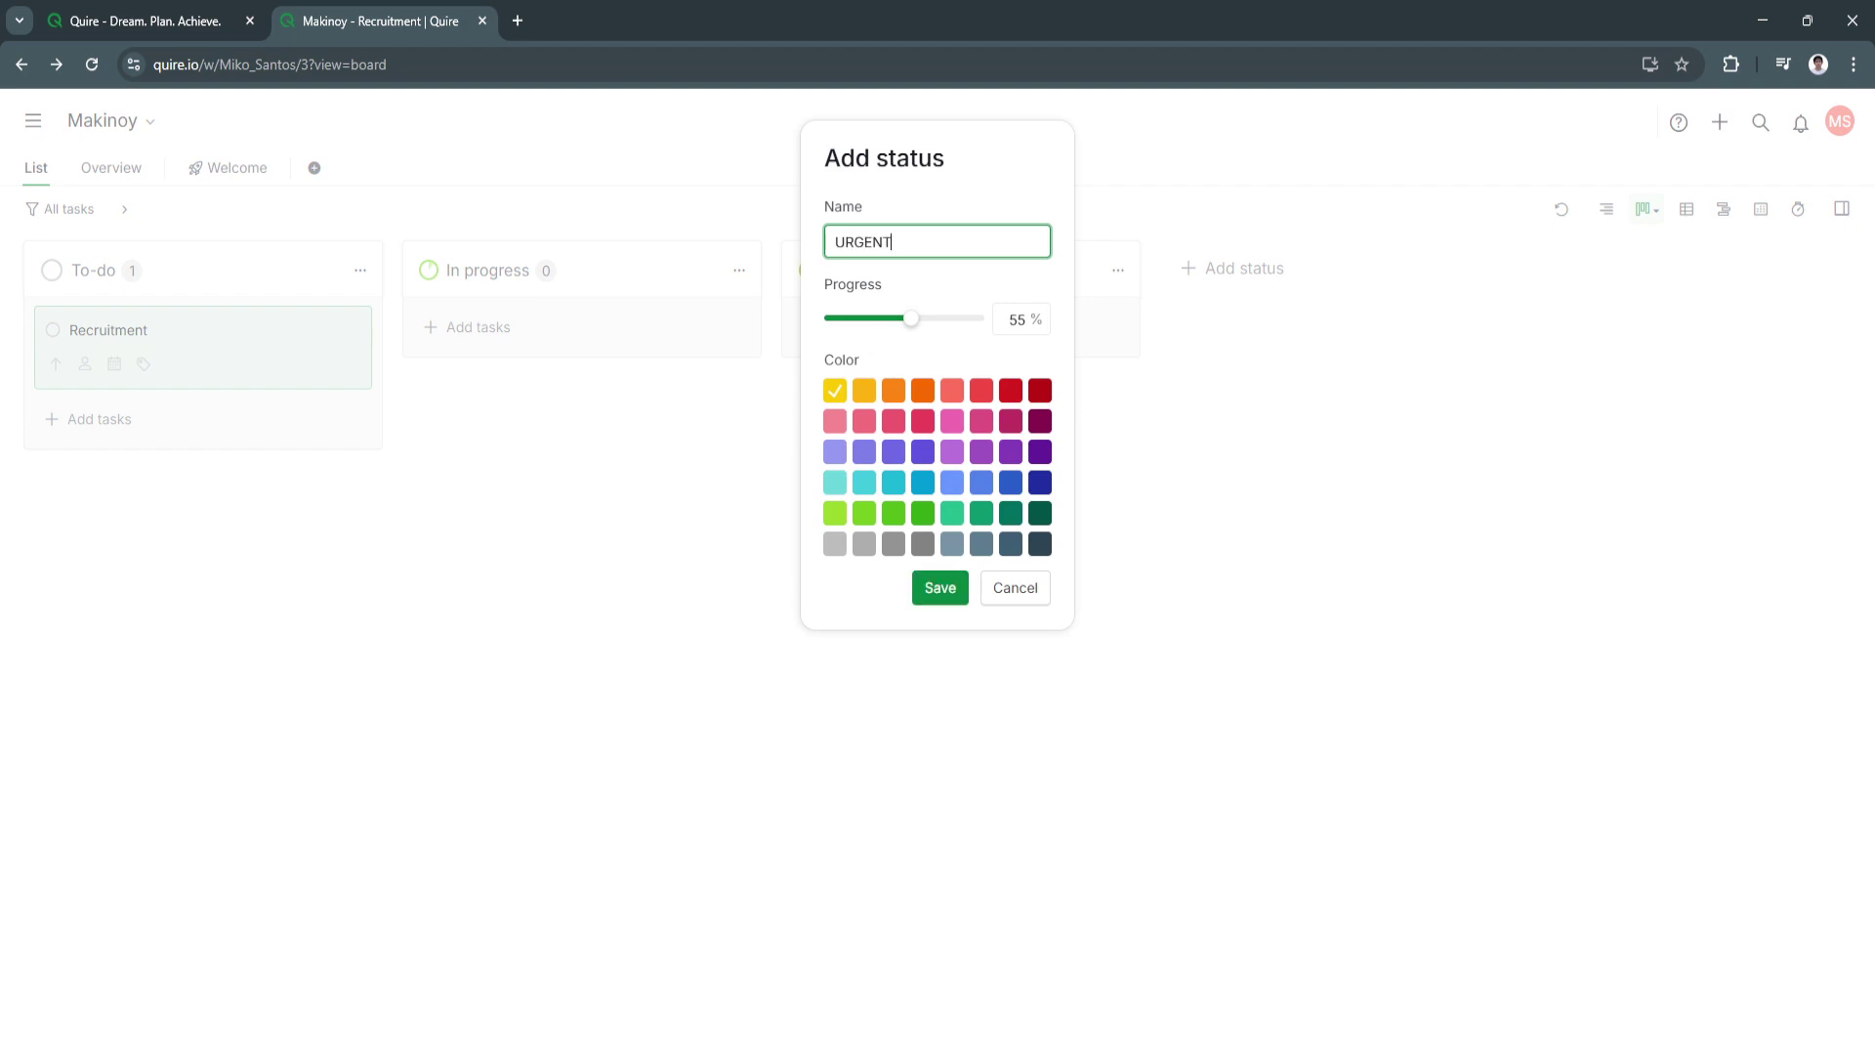
{"action": "left_click", "coordinate": [1010, 391]}
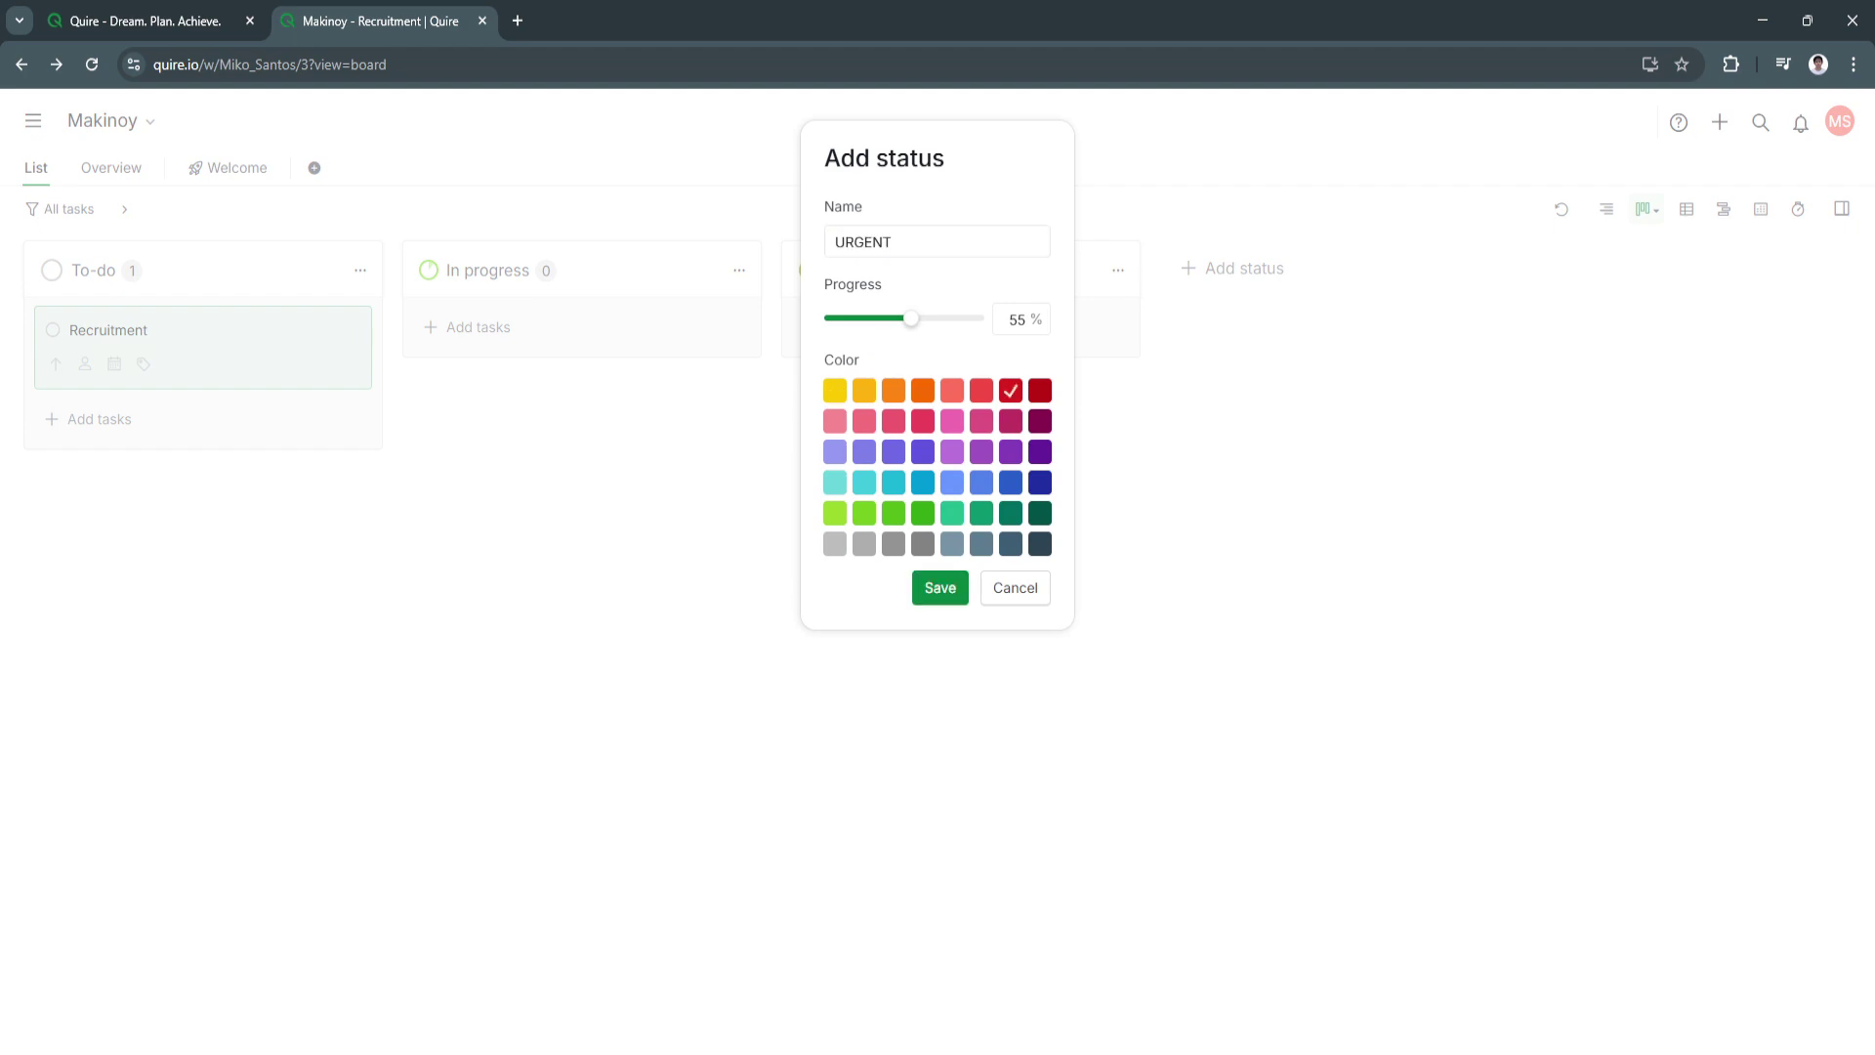
{"action": "mouse_move", "coordinate": [912, 318]}
{"action": "left_mouse_down"}
{"action": "mouse_move", "coordinate": [841, 319]}
{"action": "mouse_move", "coordinate": [977, 318]}
{"action": "mouse_move", "coordinate": [832, 318]}
{"action": "mouse_move", "coordinate": [878, 319]}
{"action": "left_mouse_up"}
{"action": "left_click", "coordinate": [939, 587]}
{"action": "left_click", "coordinate": [940, 586]}
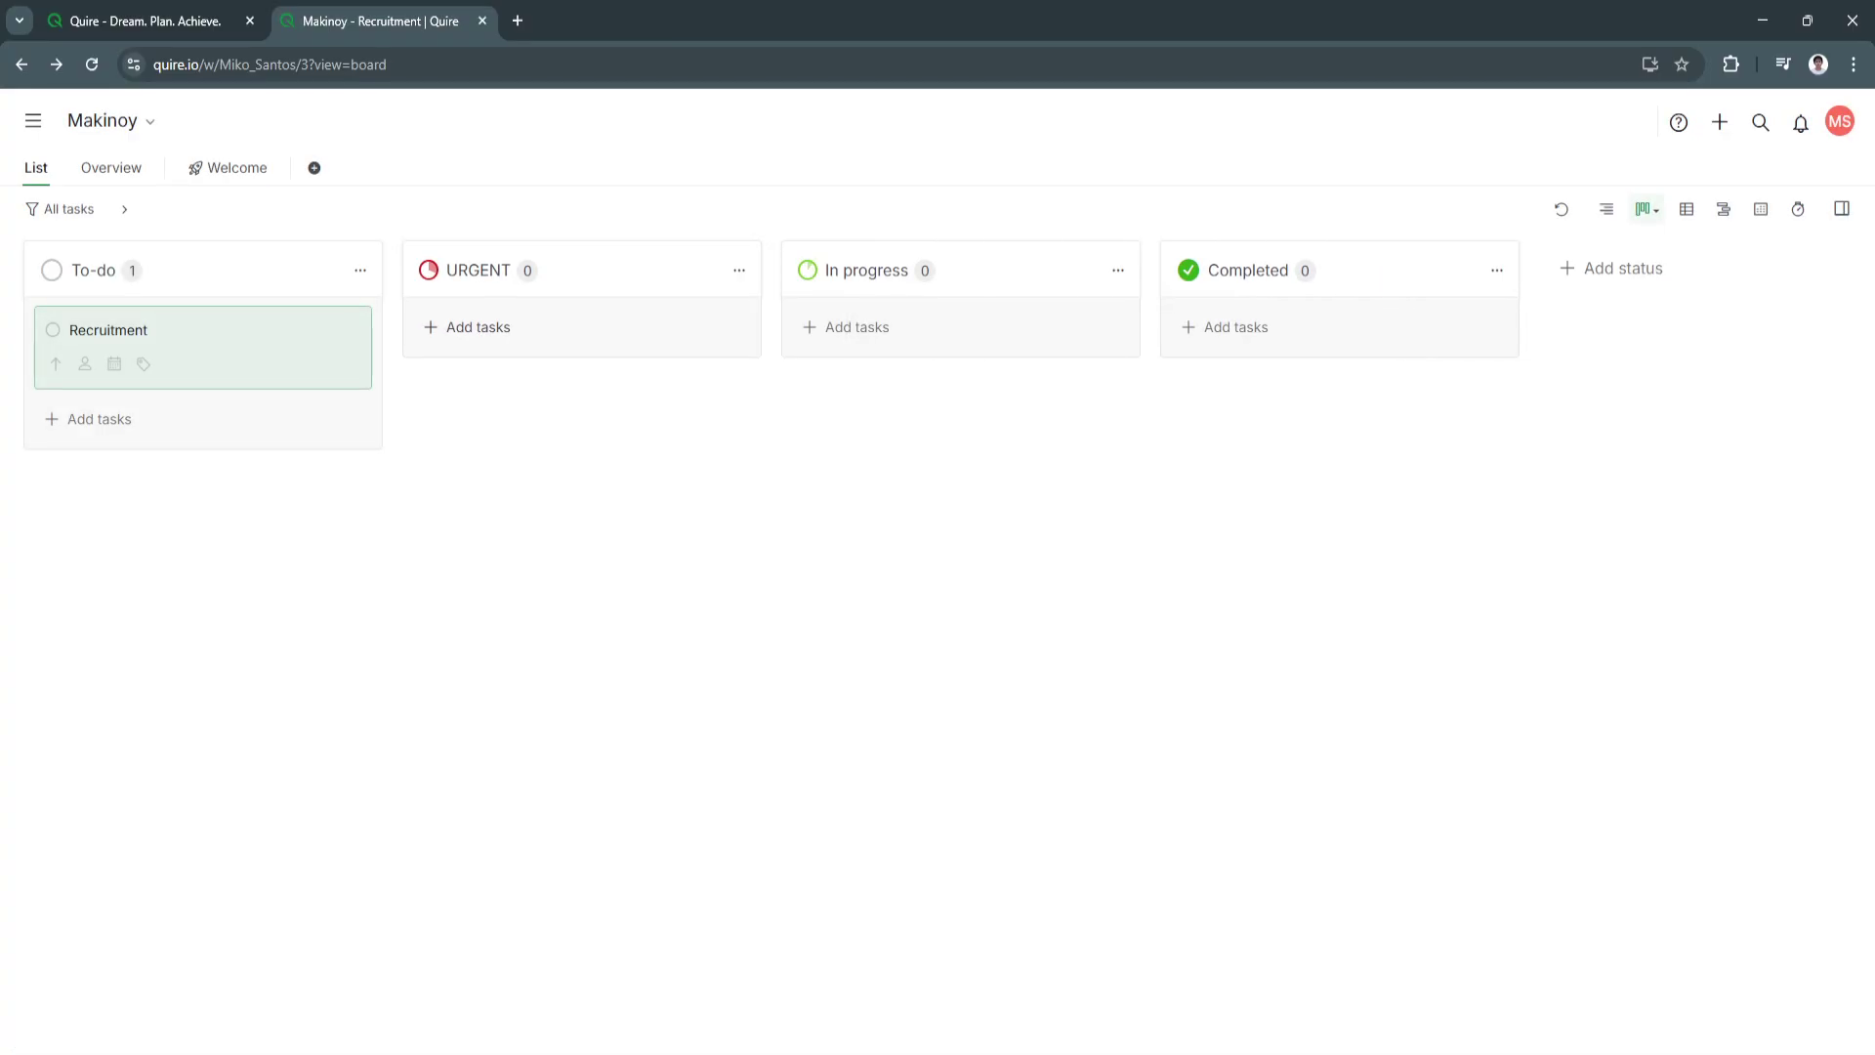
Abandon a new blank task in the URGENT column and preview the Table and Time tracker features.
{"action": "left_click", "coordinate": [469, 326]}
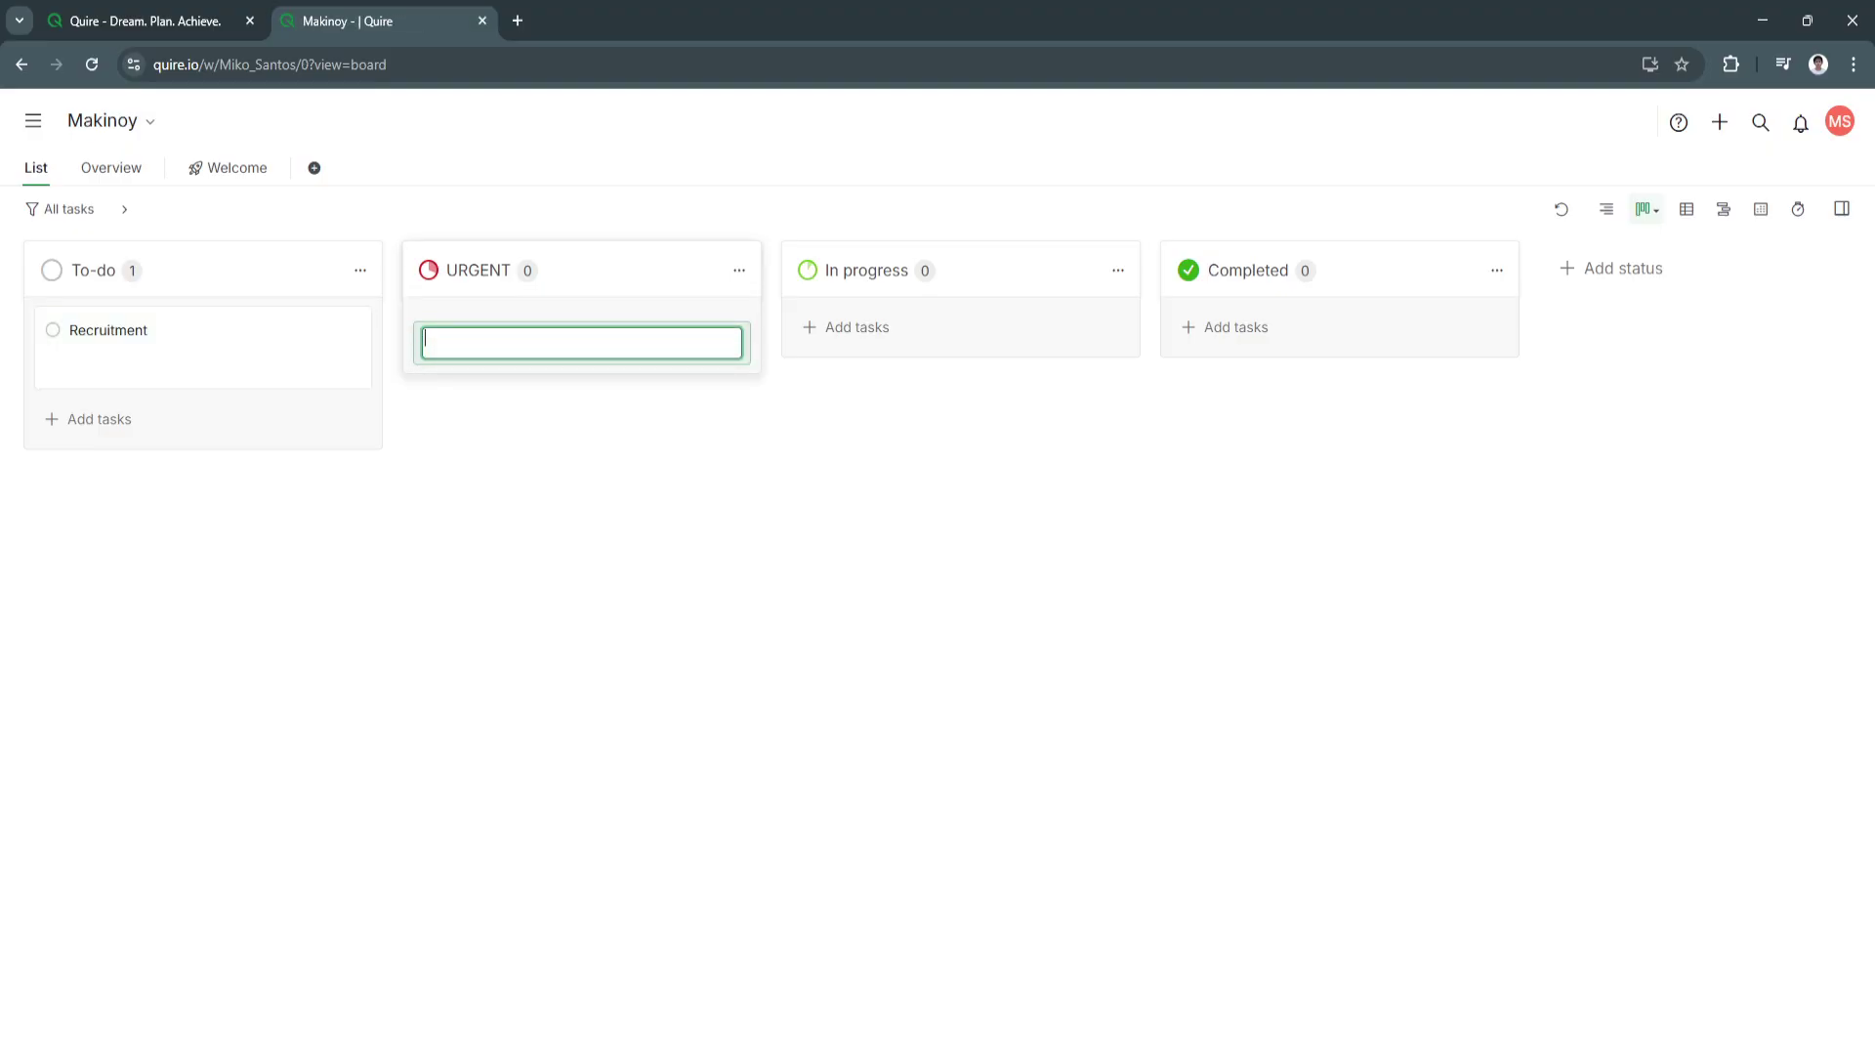
{"action": "key", "text": "alt+Left"}
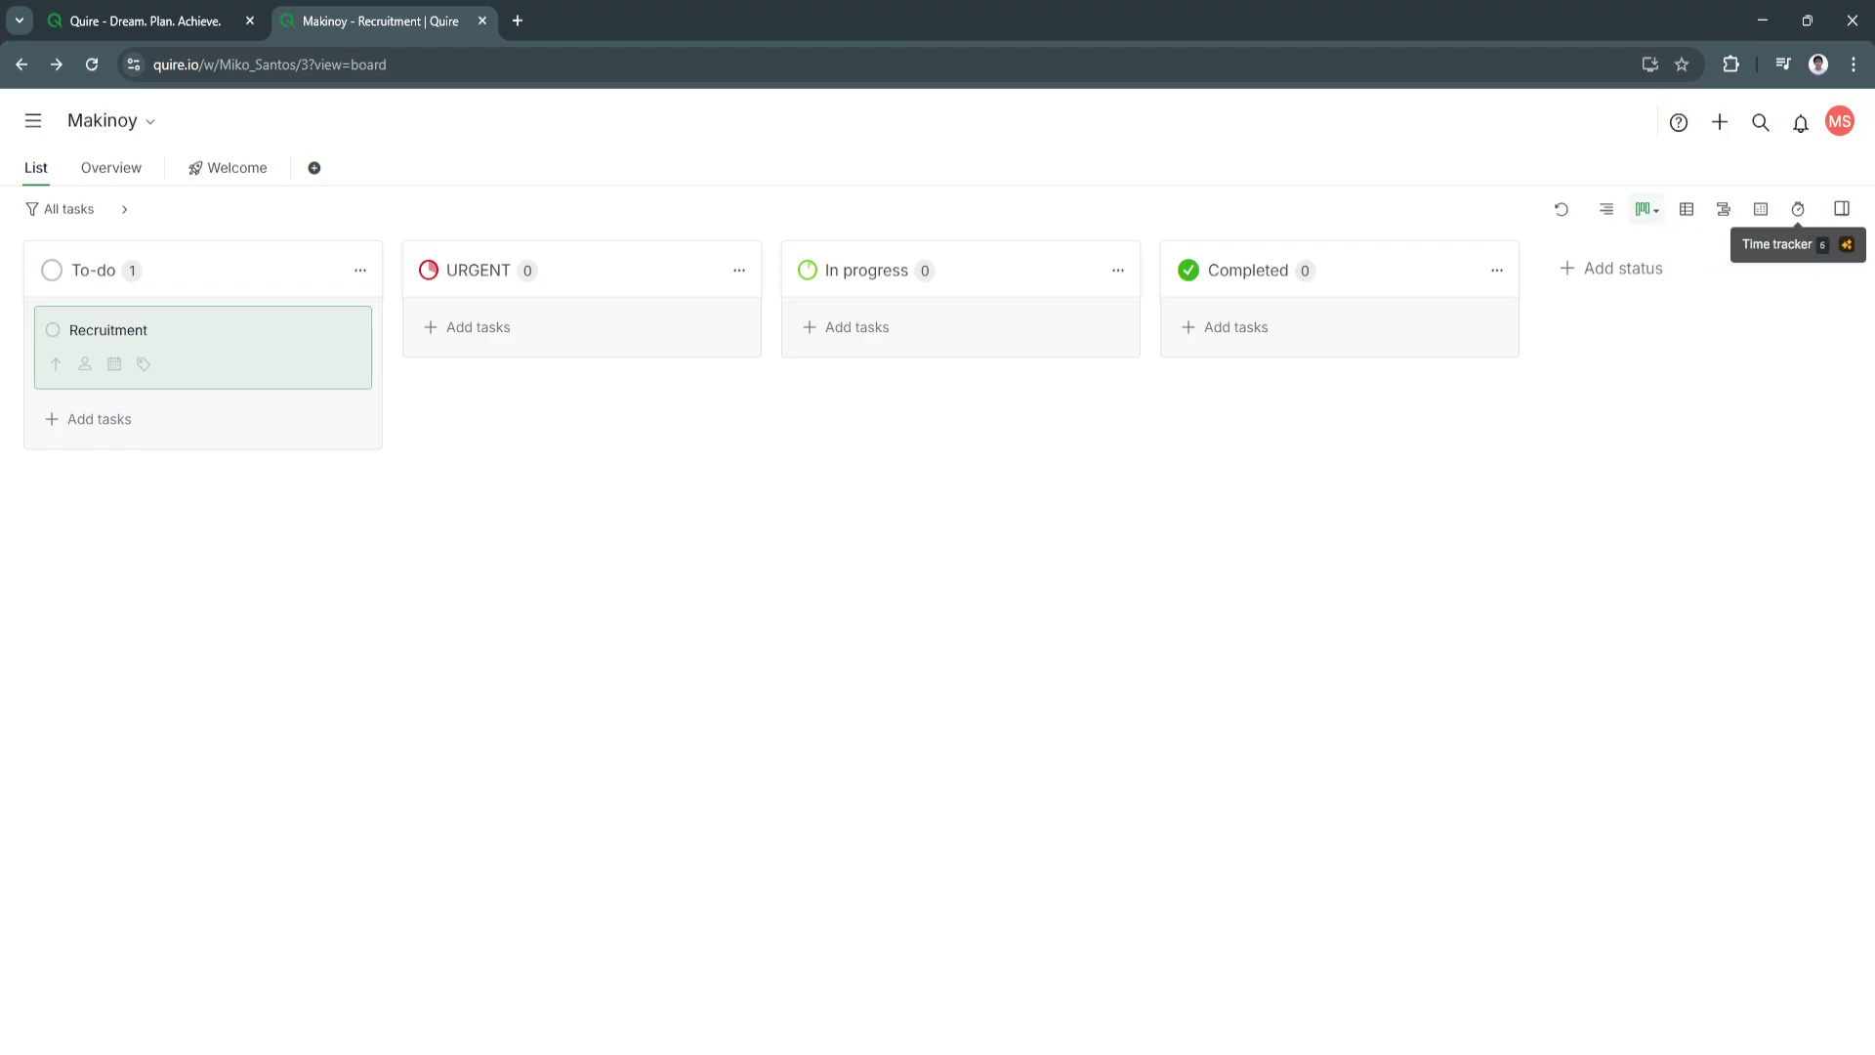
{"action": "left_click", "coordinate": [1687, 209]}
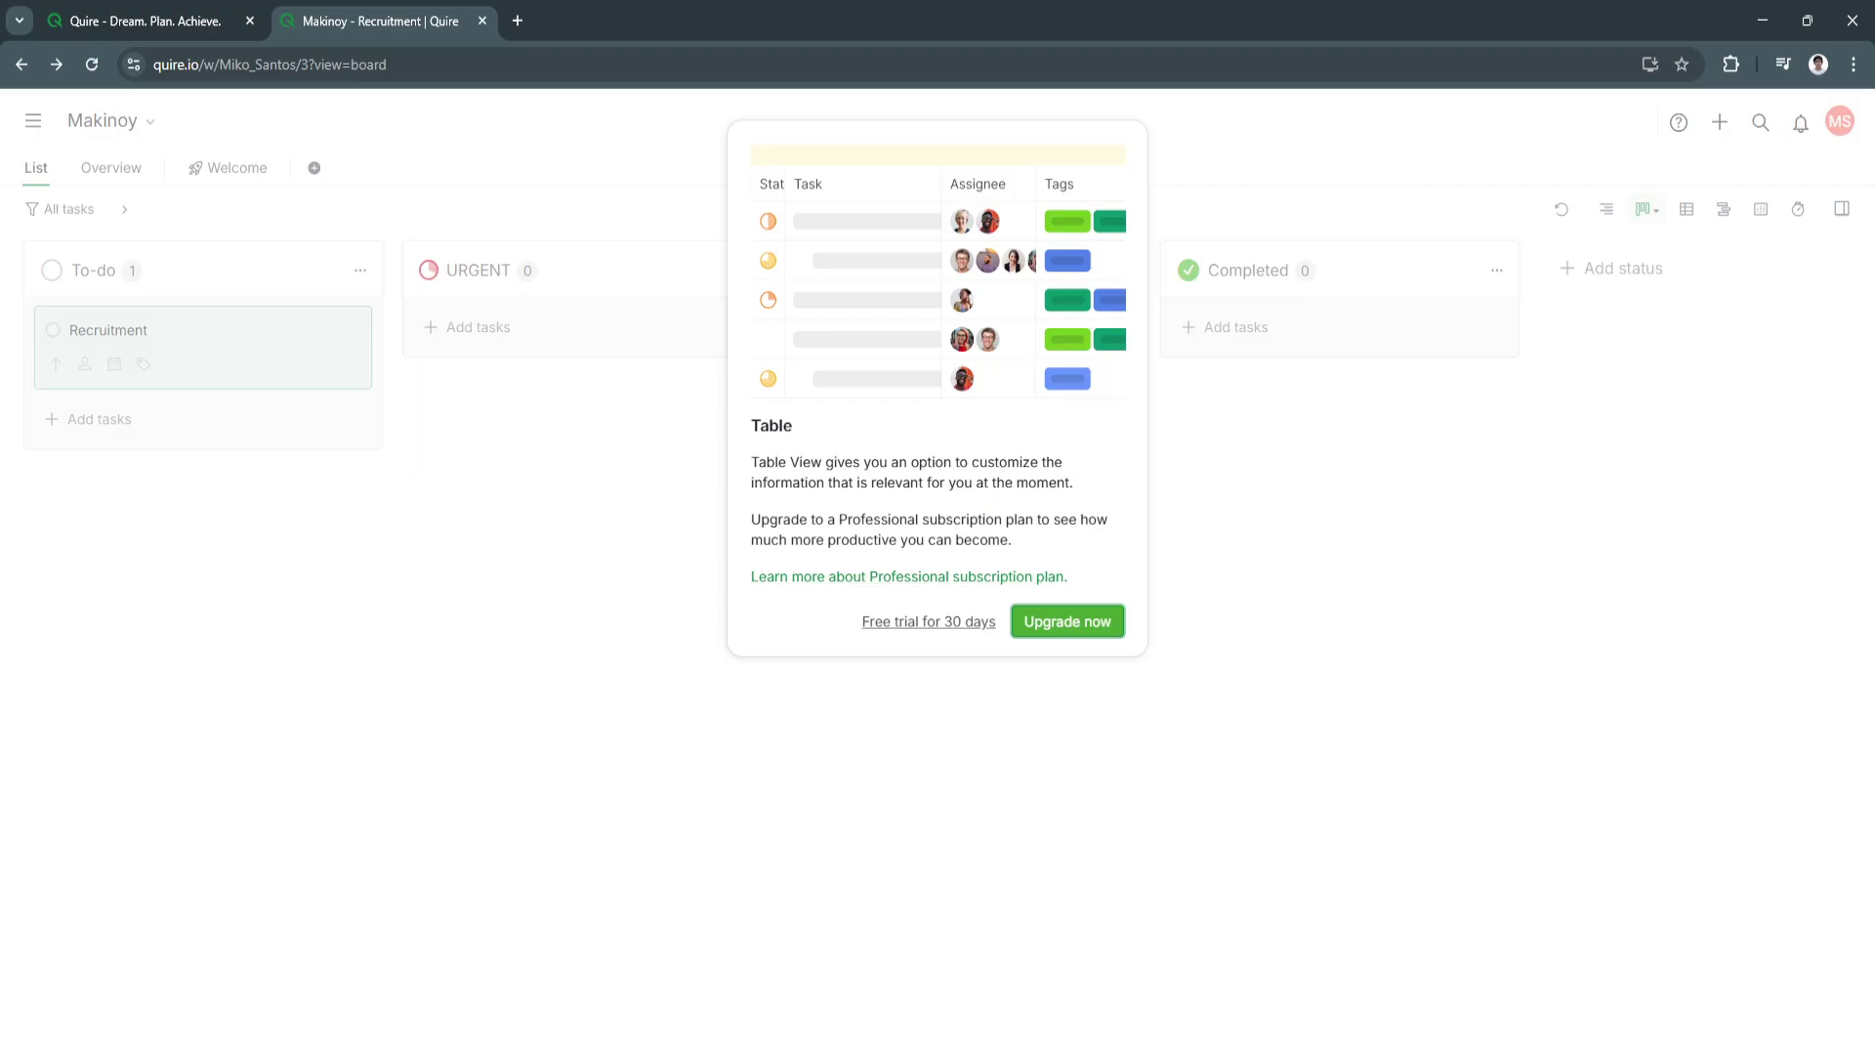
{"action": "key", "text": "Escape"}
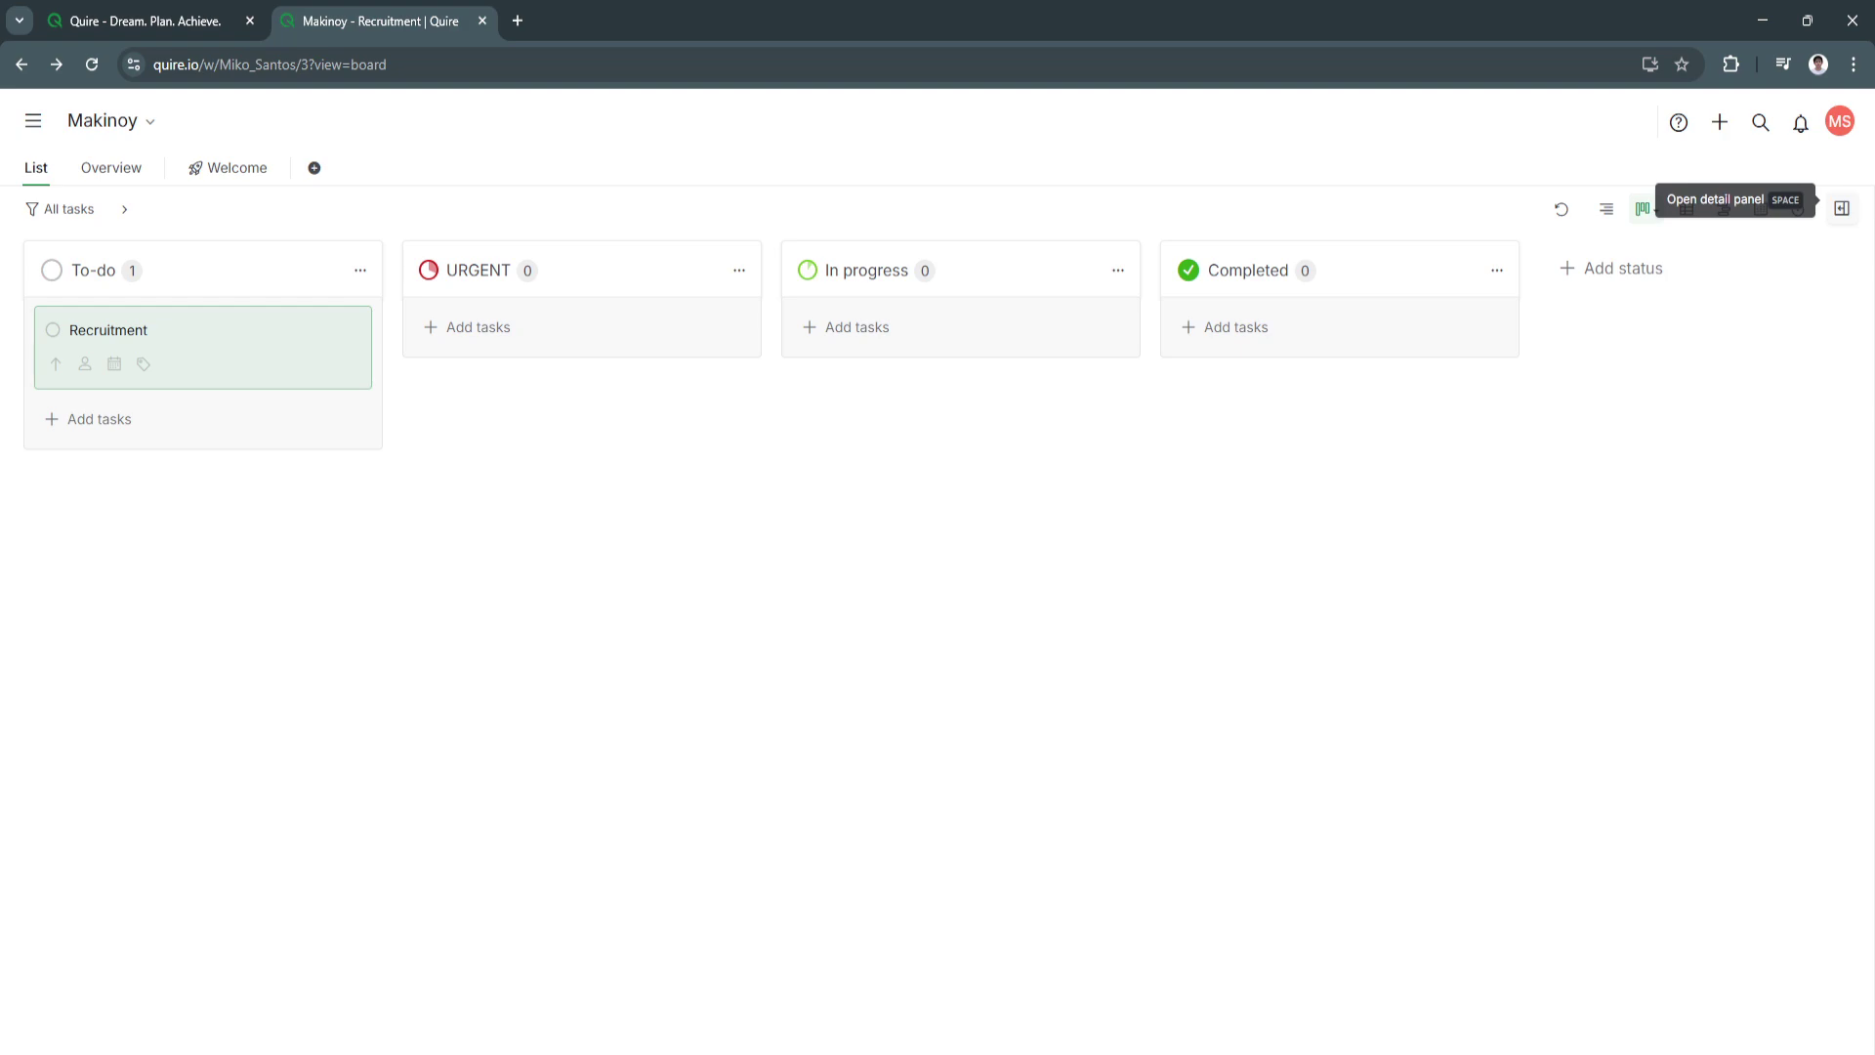
{"action": "left_click", "coordinate": [1798, 208]}
{"action": "key", "text": "Escape"}
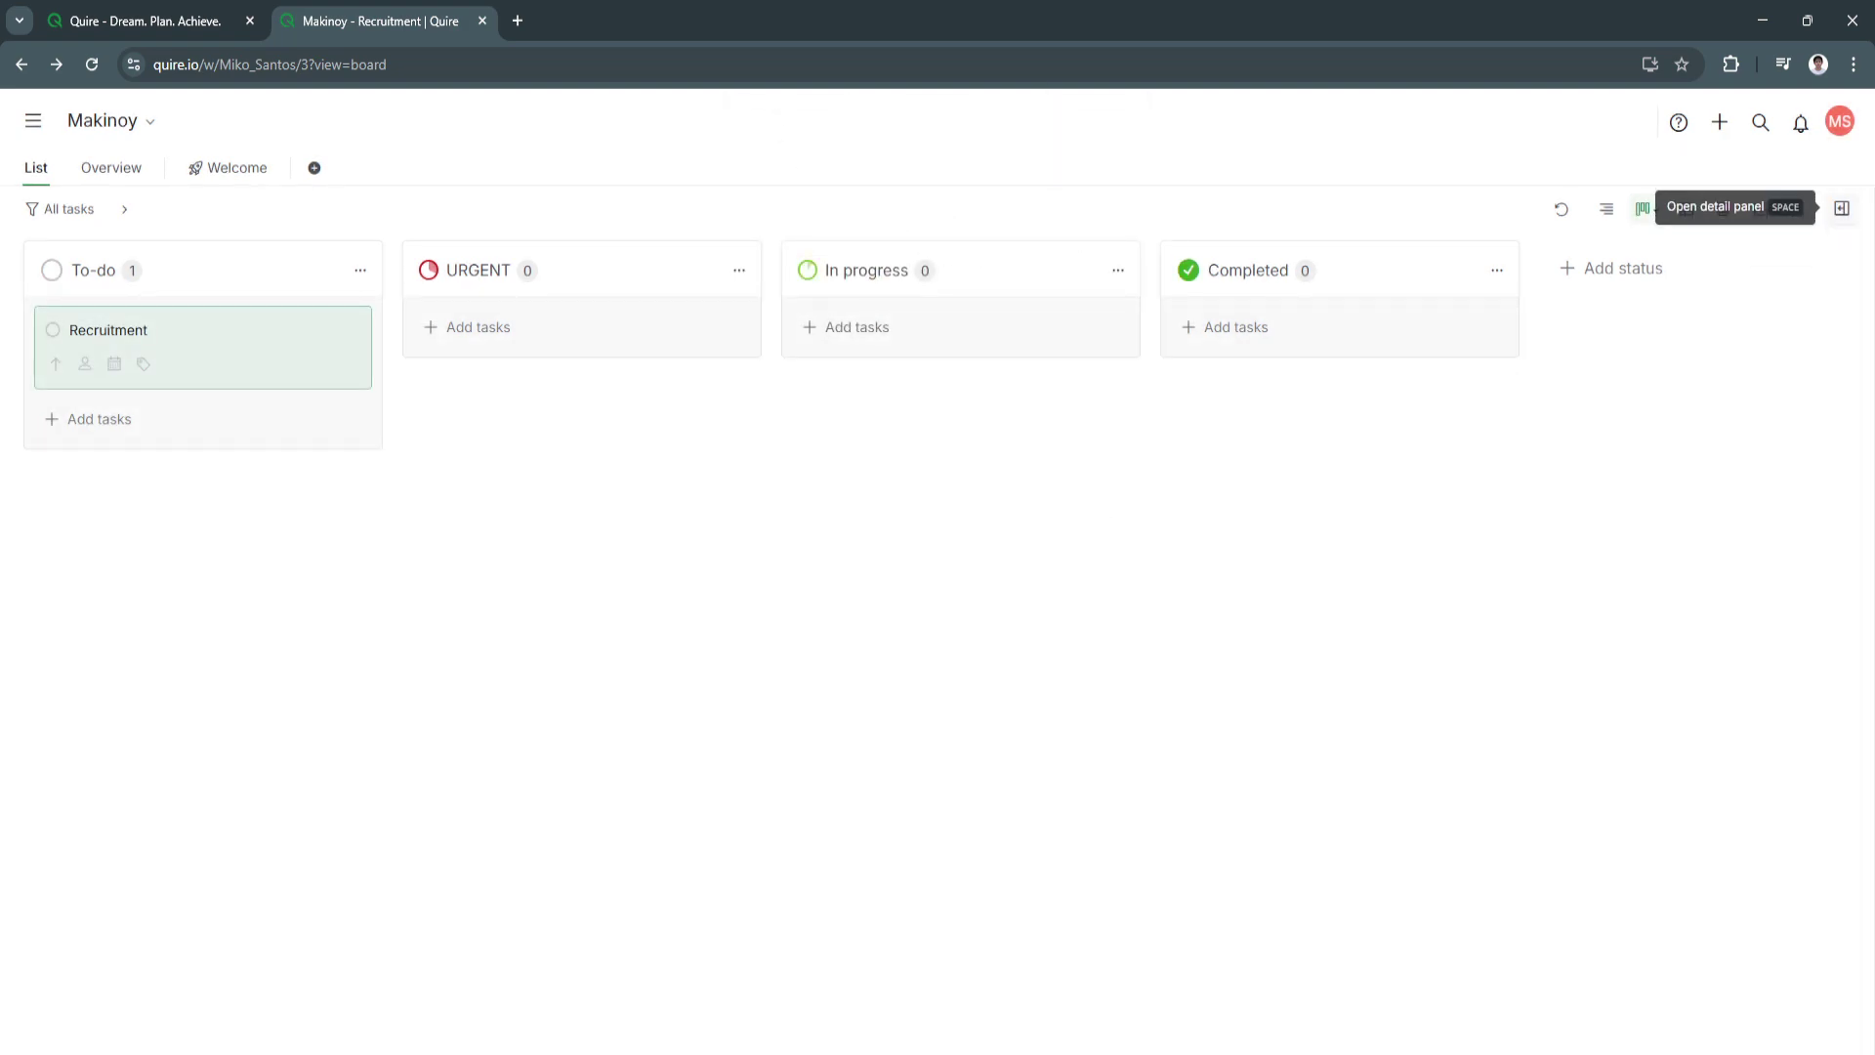
View the Recruitment task's details and discard another blank task in the URGENT column.
{"action": "left_click", "coordinate": [1842, 208]}
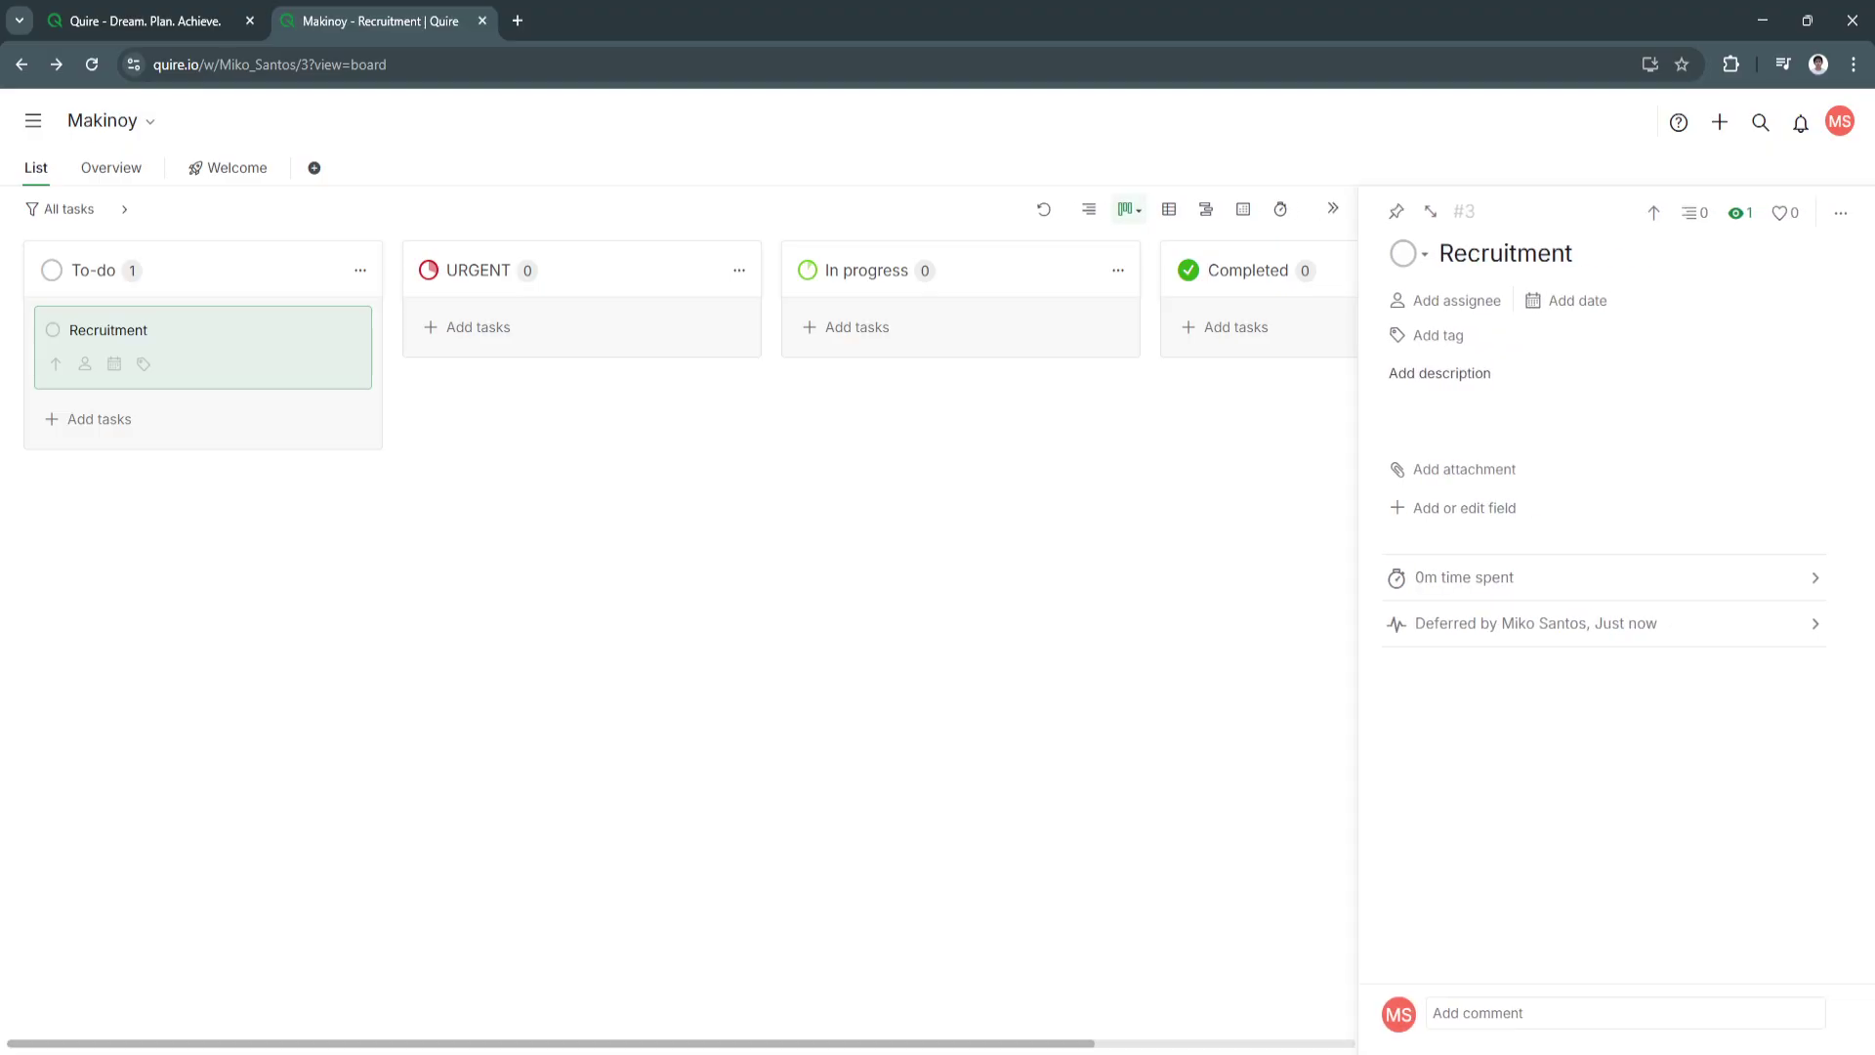
{"action": "left_click", "coordinate": [477, 327]}
{"action": "key", "text": "Escape"}
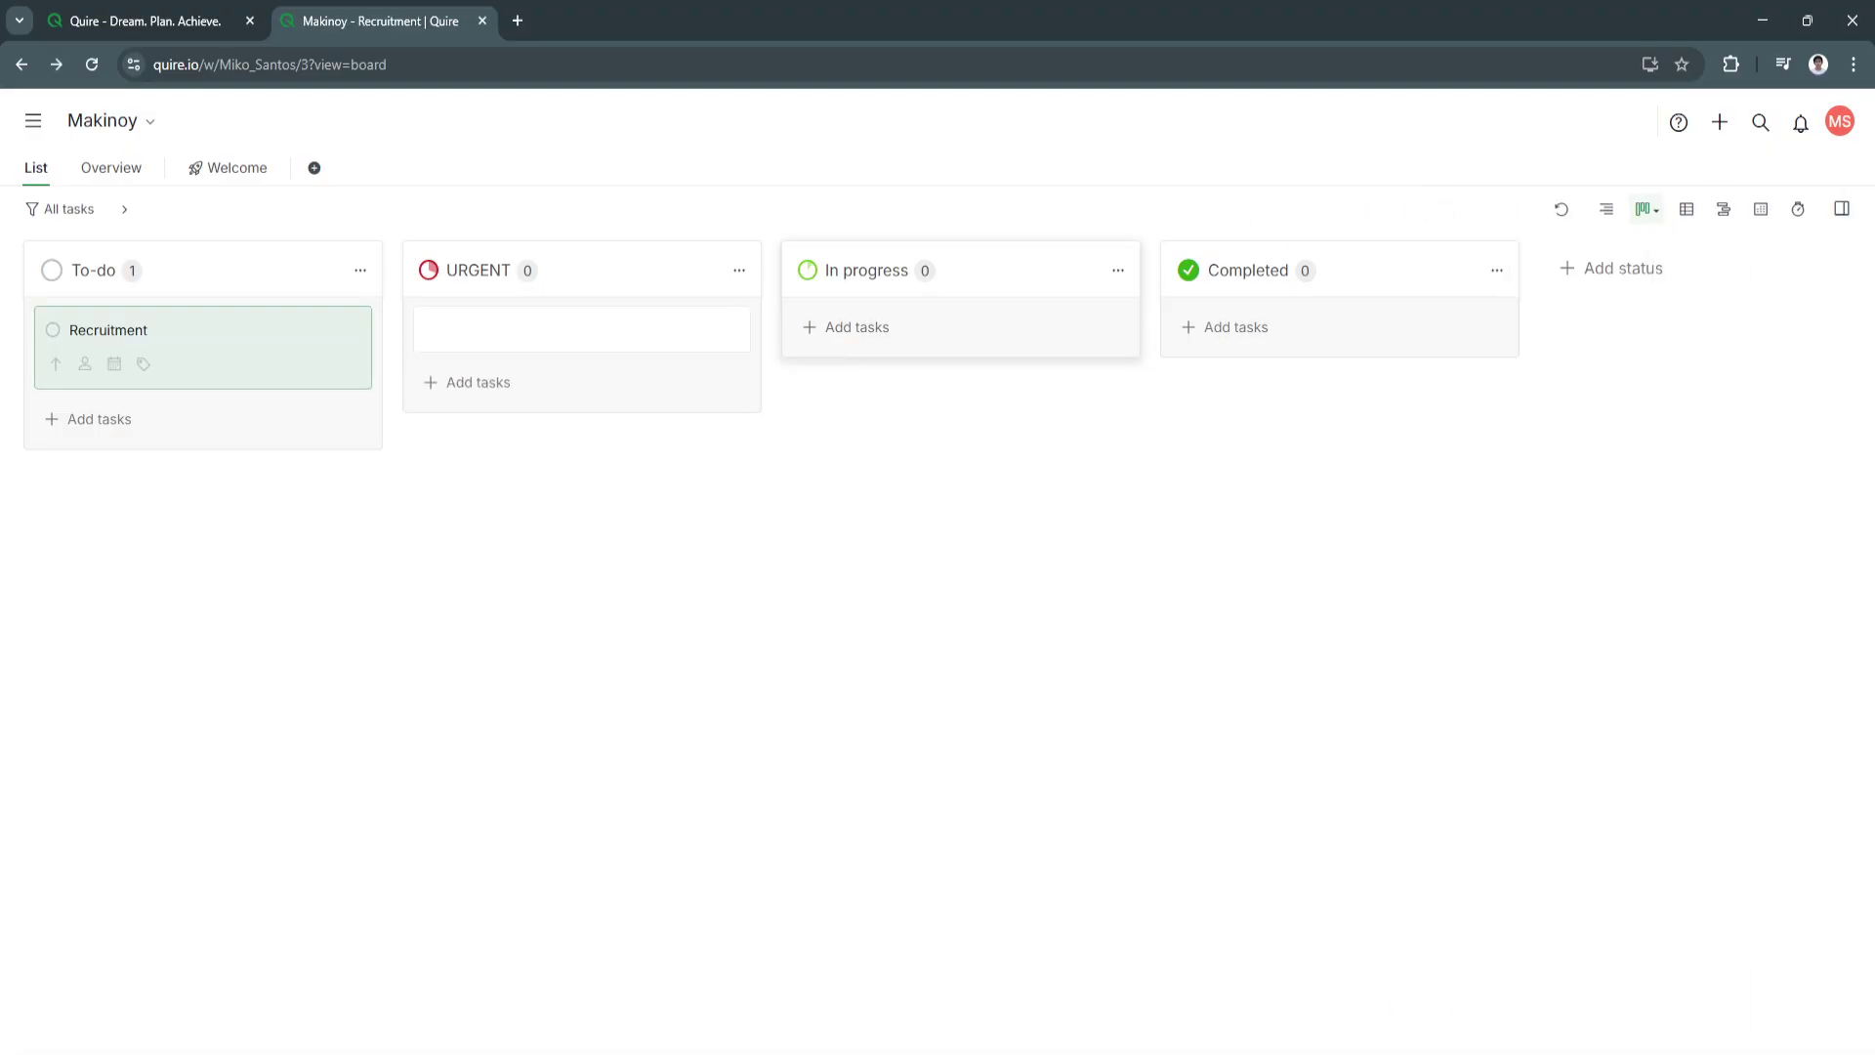
Mark the Recruitment task as complete from its details and close the details.
{"action": "left_click", "coordinate": [1842, 208]}
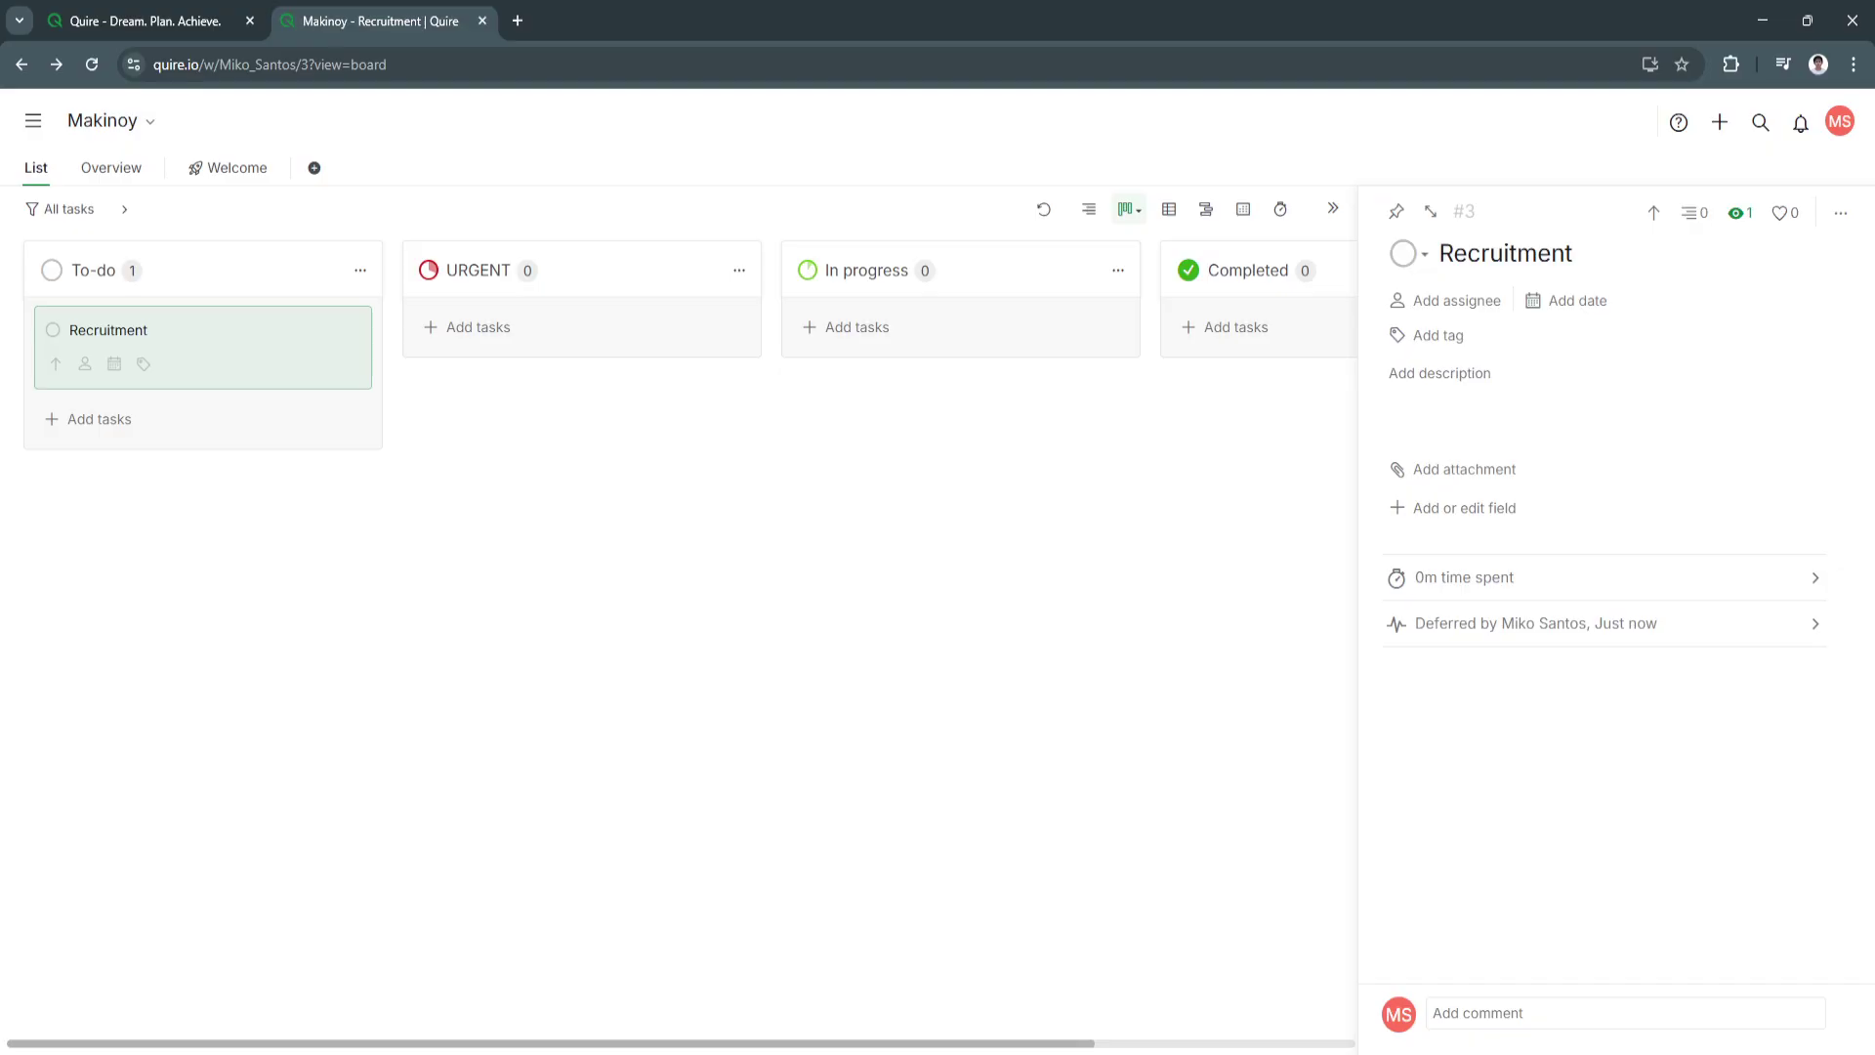
{"action": "key", "text": "Escape"}
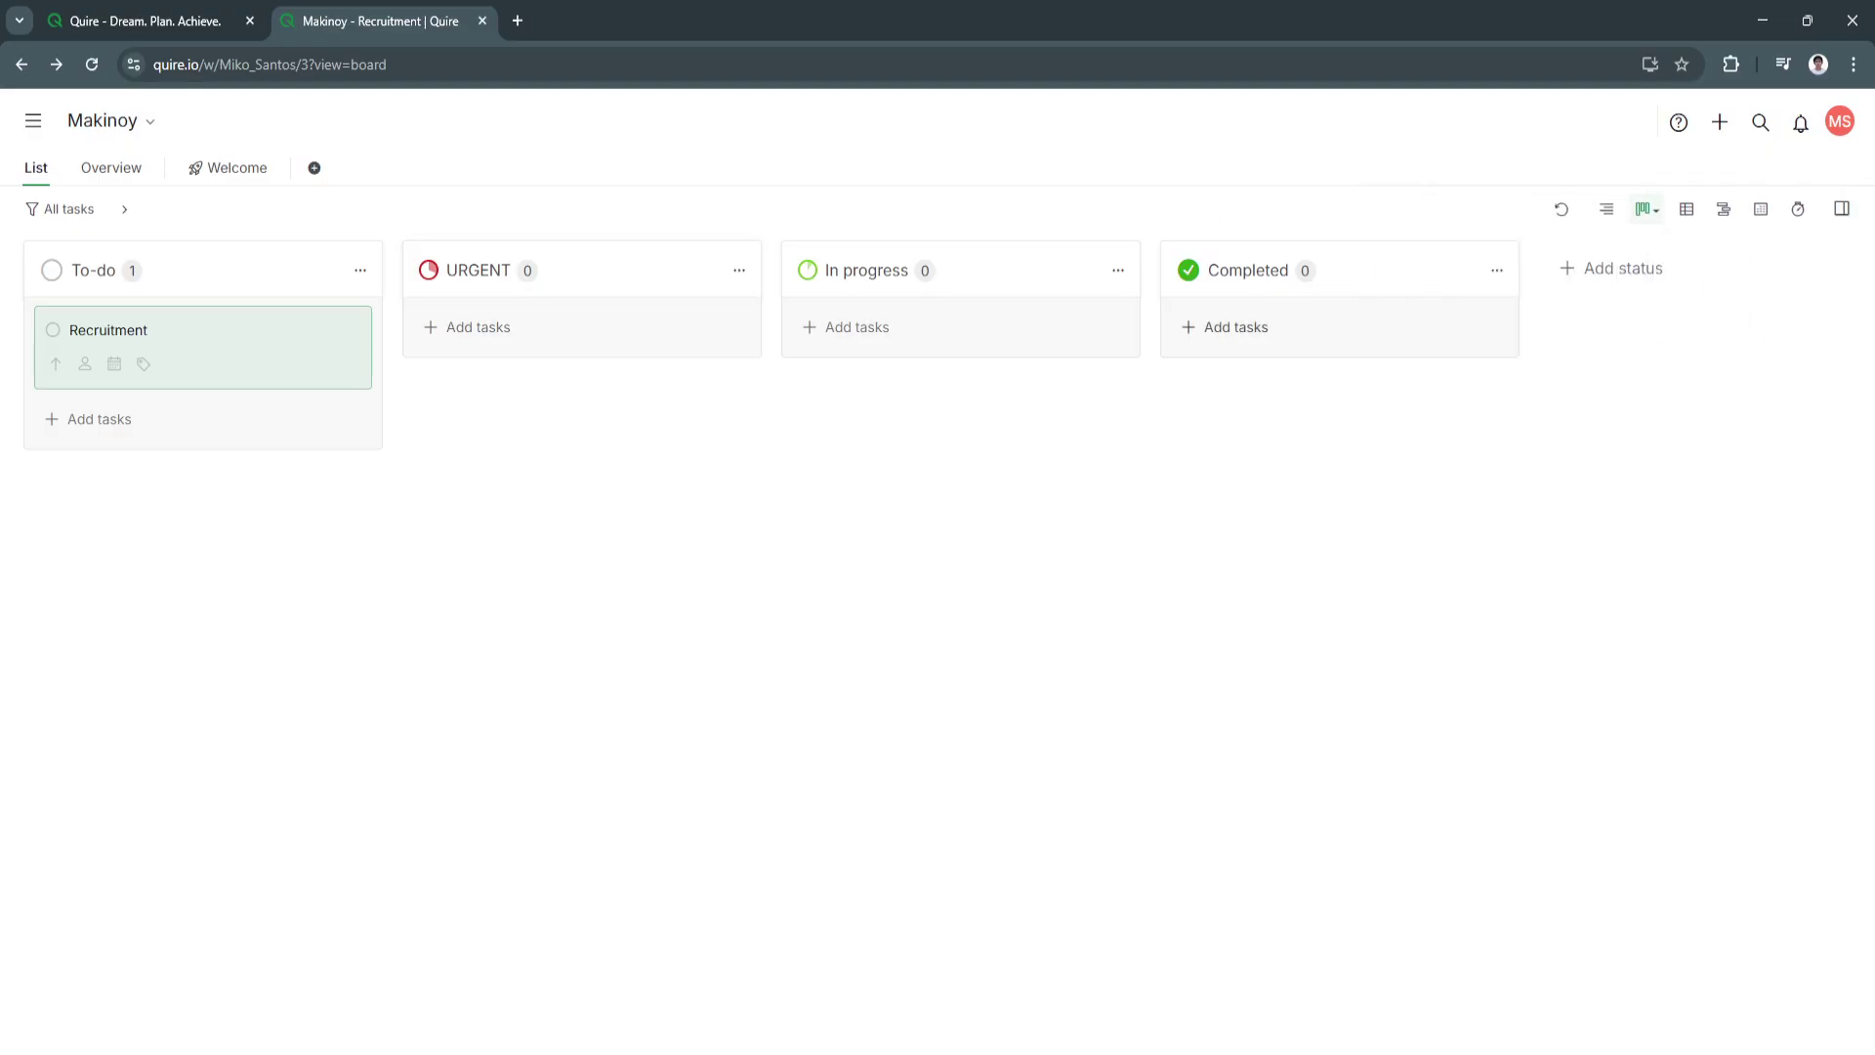
{"action": "left_click", "coordinate": [1842, 208]}
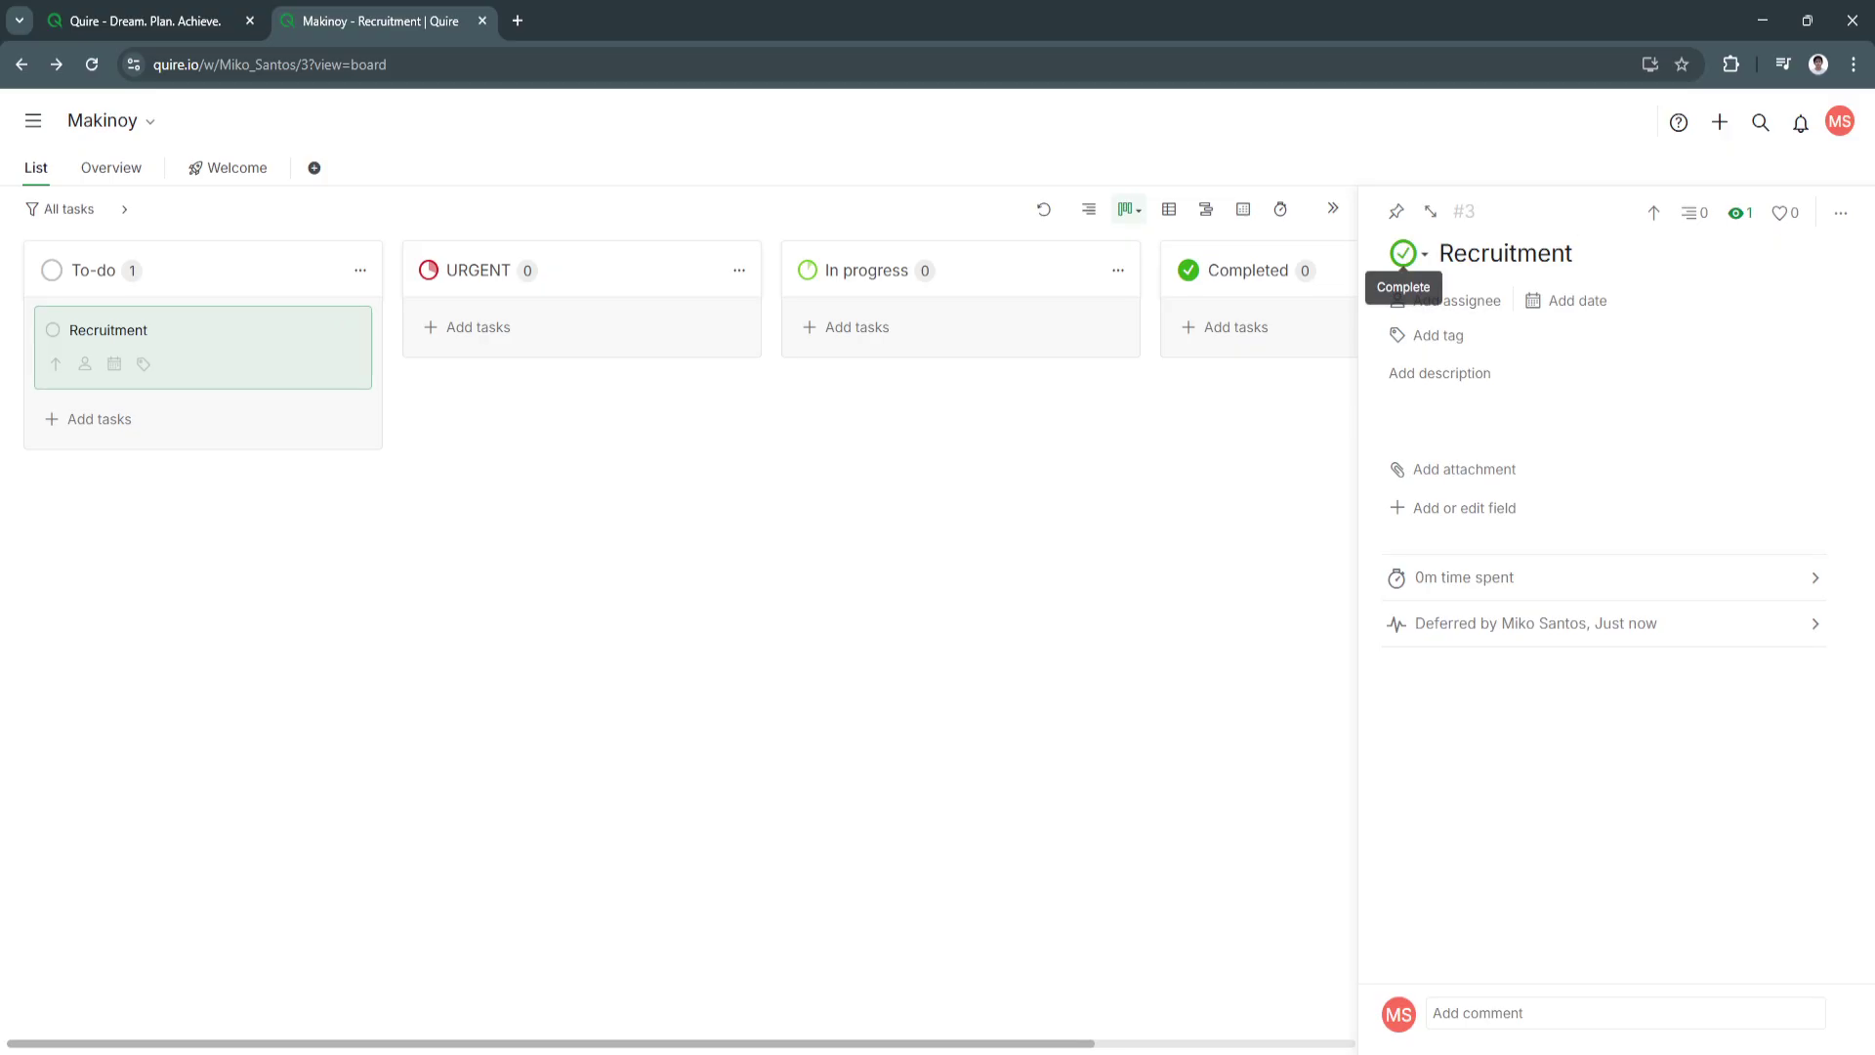
{"action": "left_click", "coordinate": [1403, 253]}
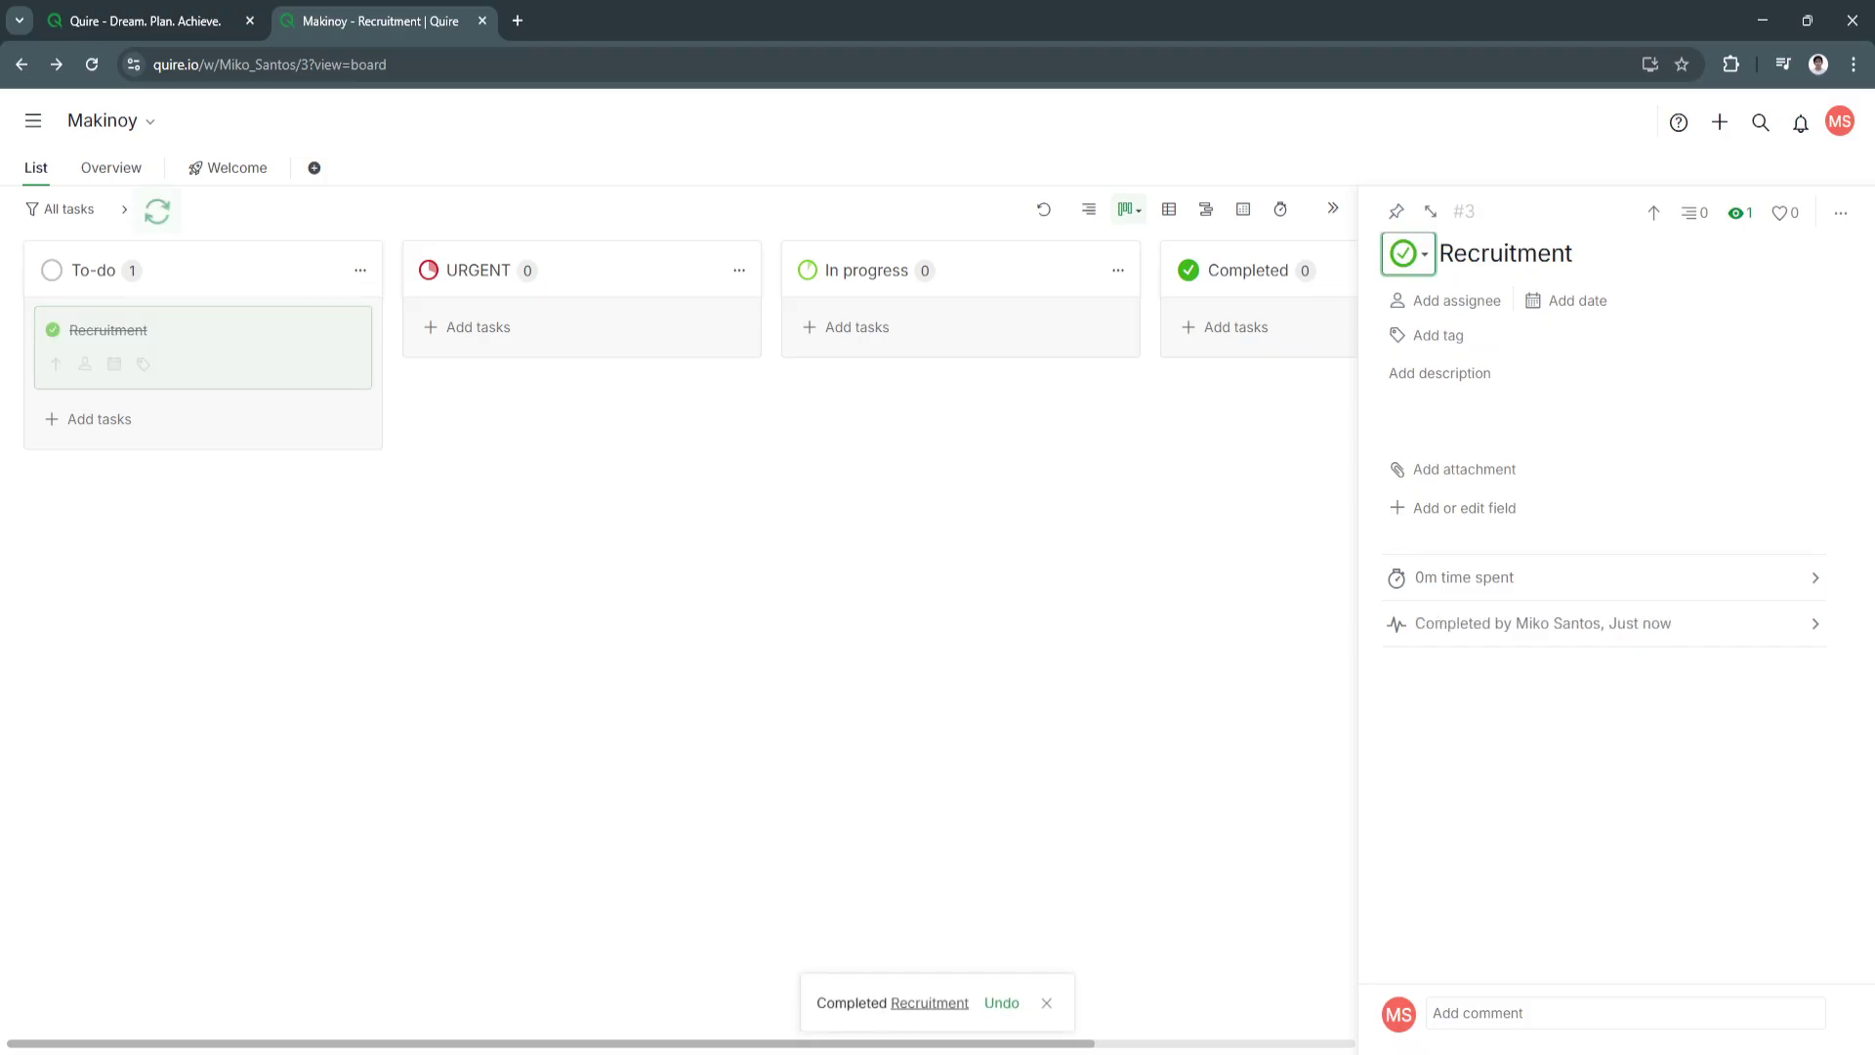
{"action": "key", "text": "Escape"}
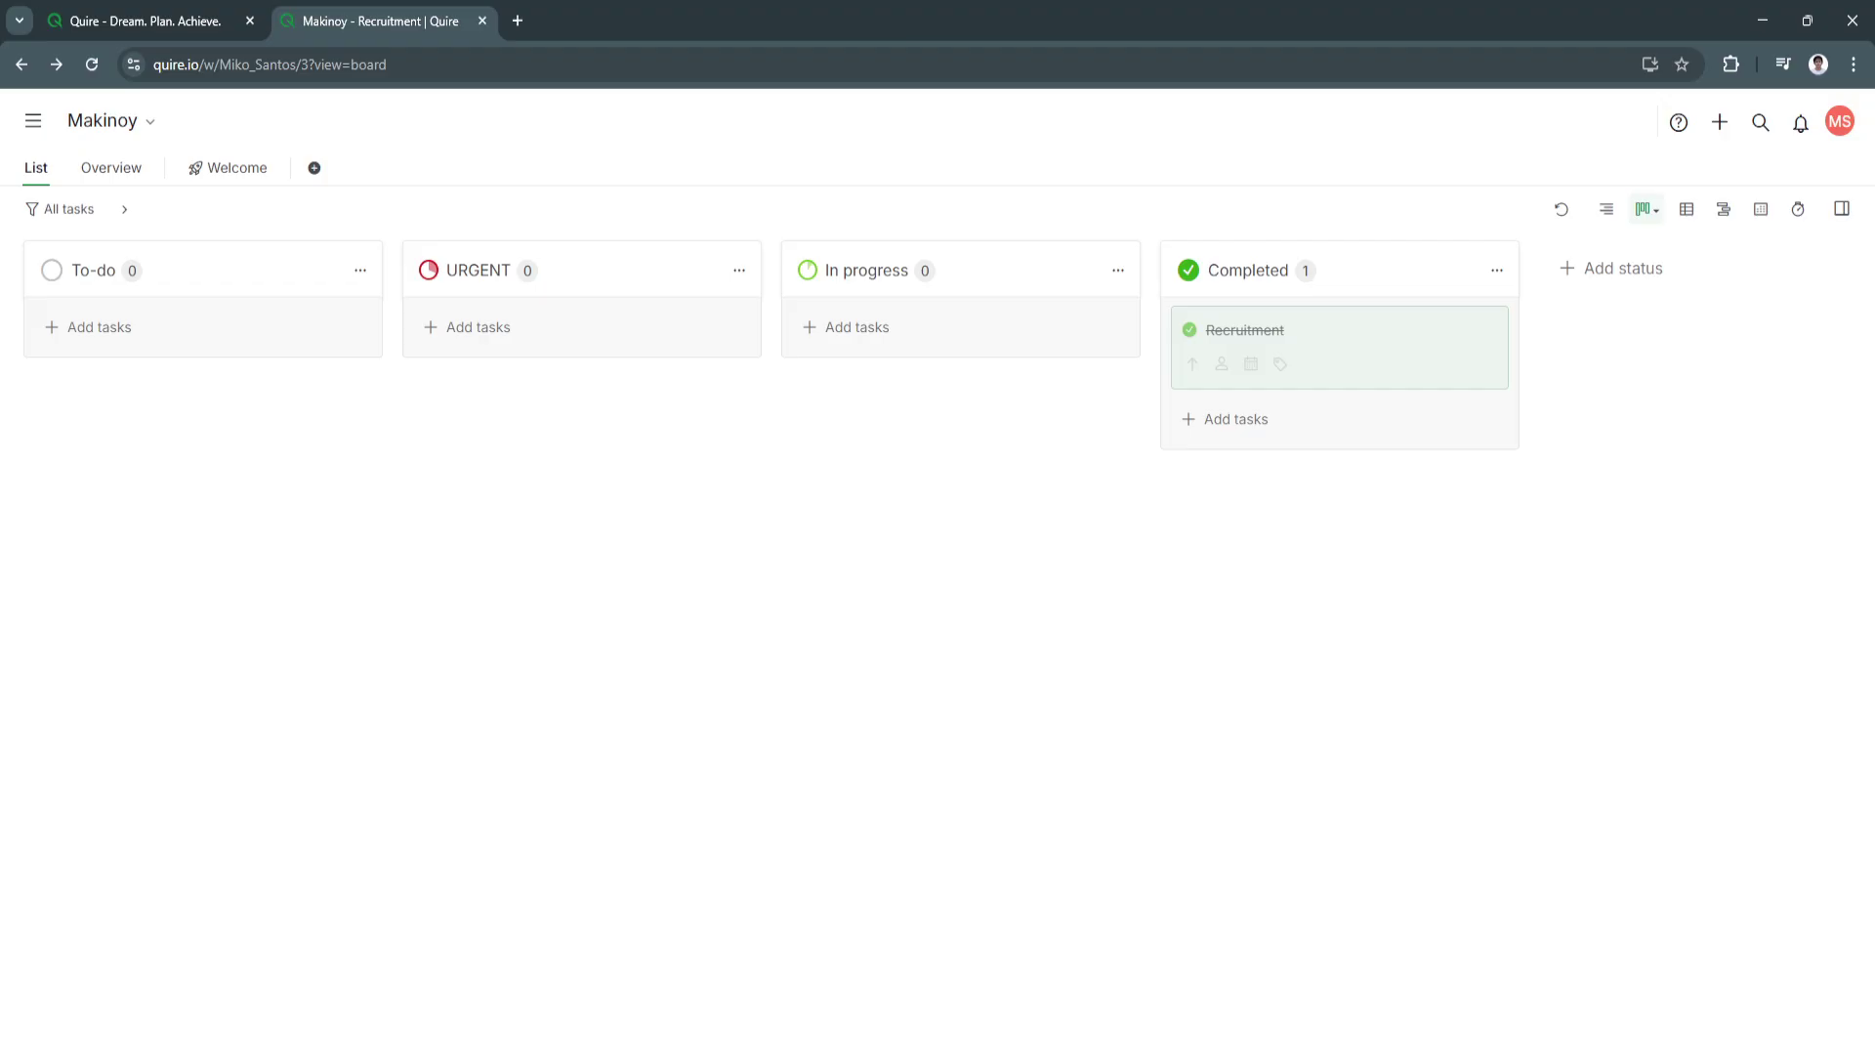
Review the member invitation form and its permission roles for the Makinoy project, without sending an invitation.
{"action": "left_click", "coordinate": [34, 121]}
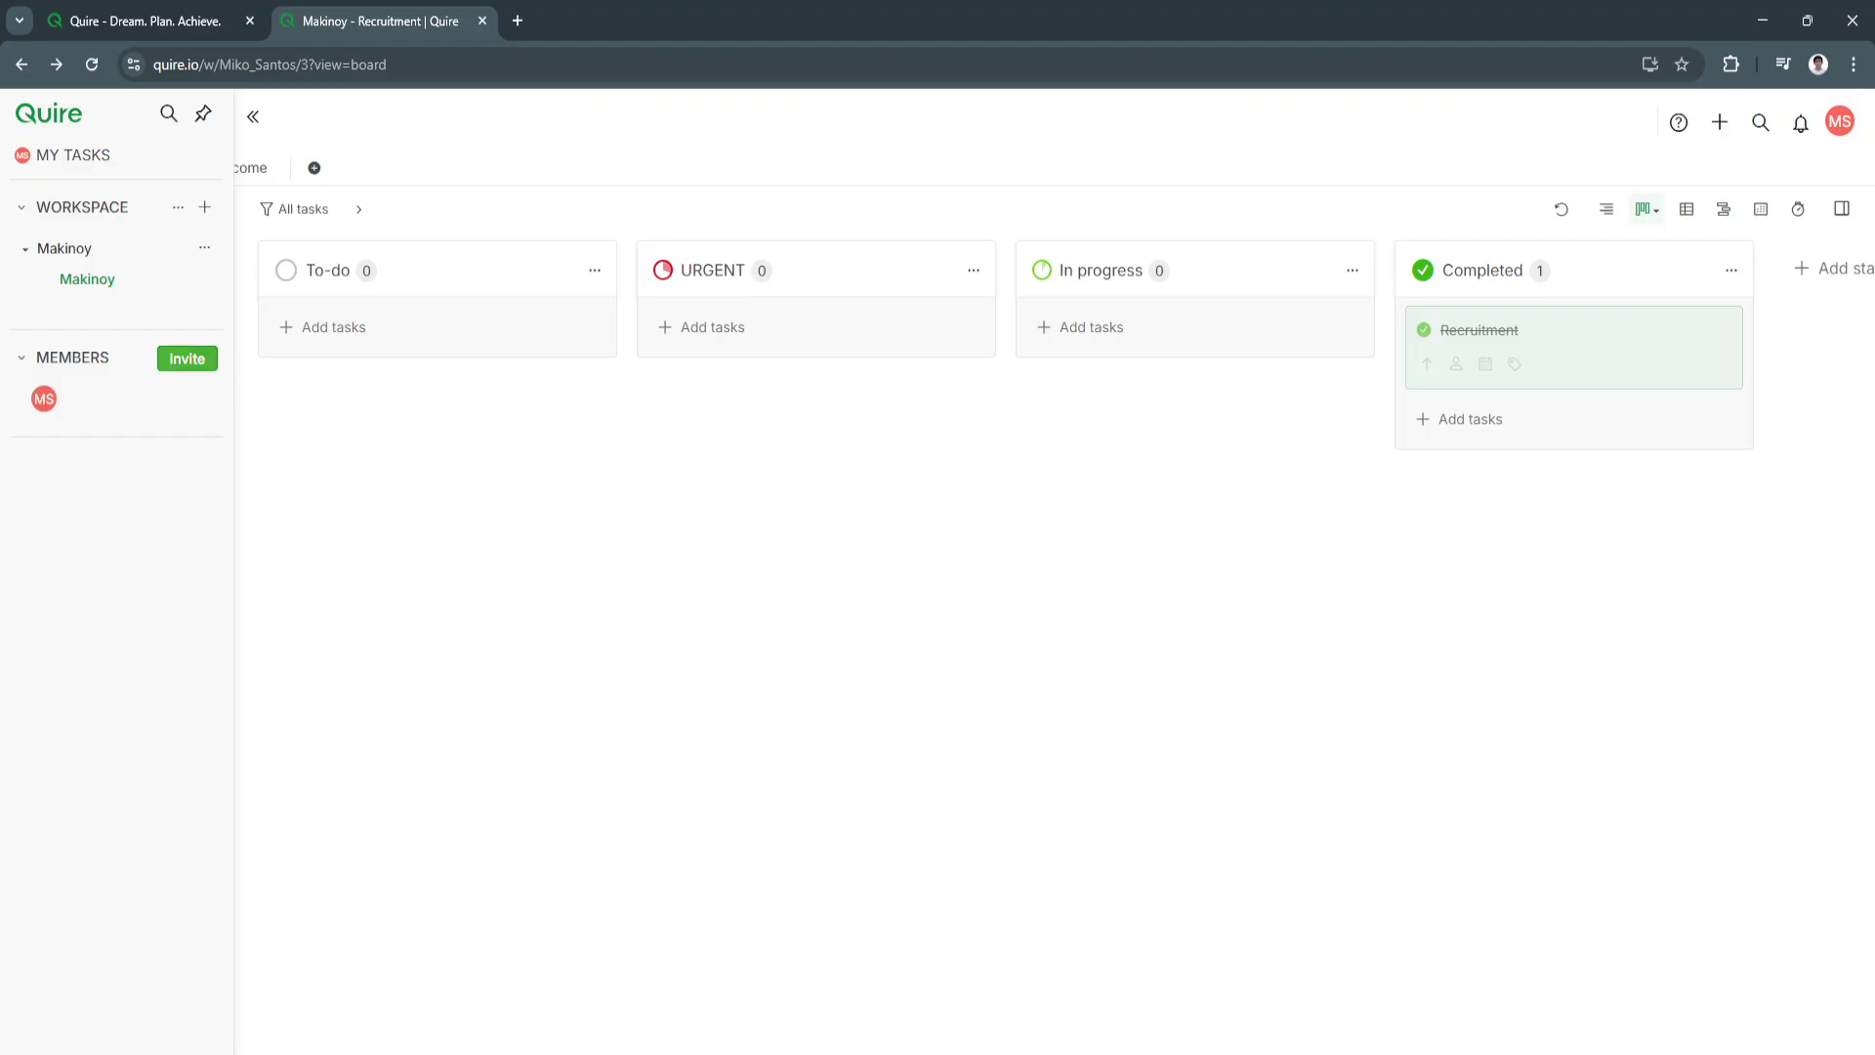
{"action": "left_click", "coordinate": [186, 358]}
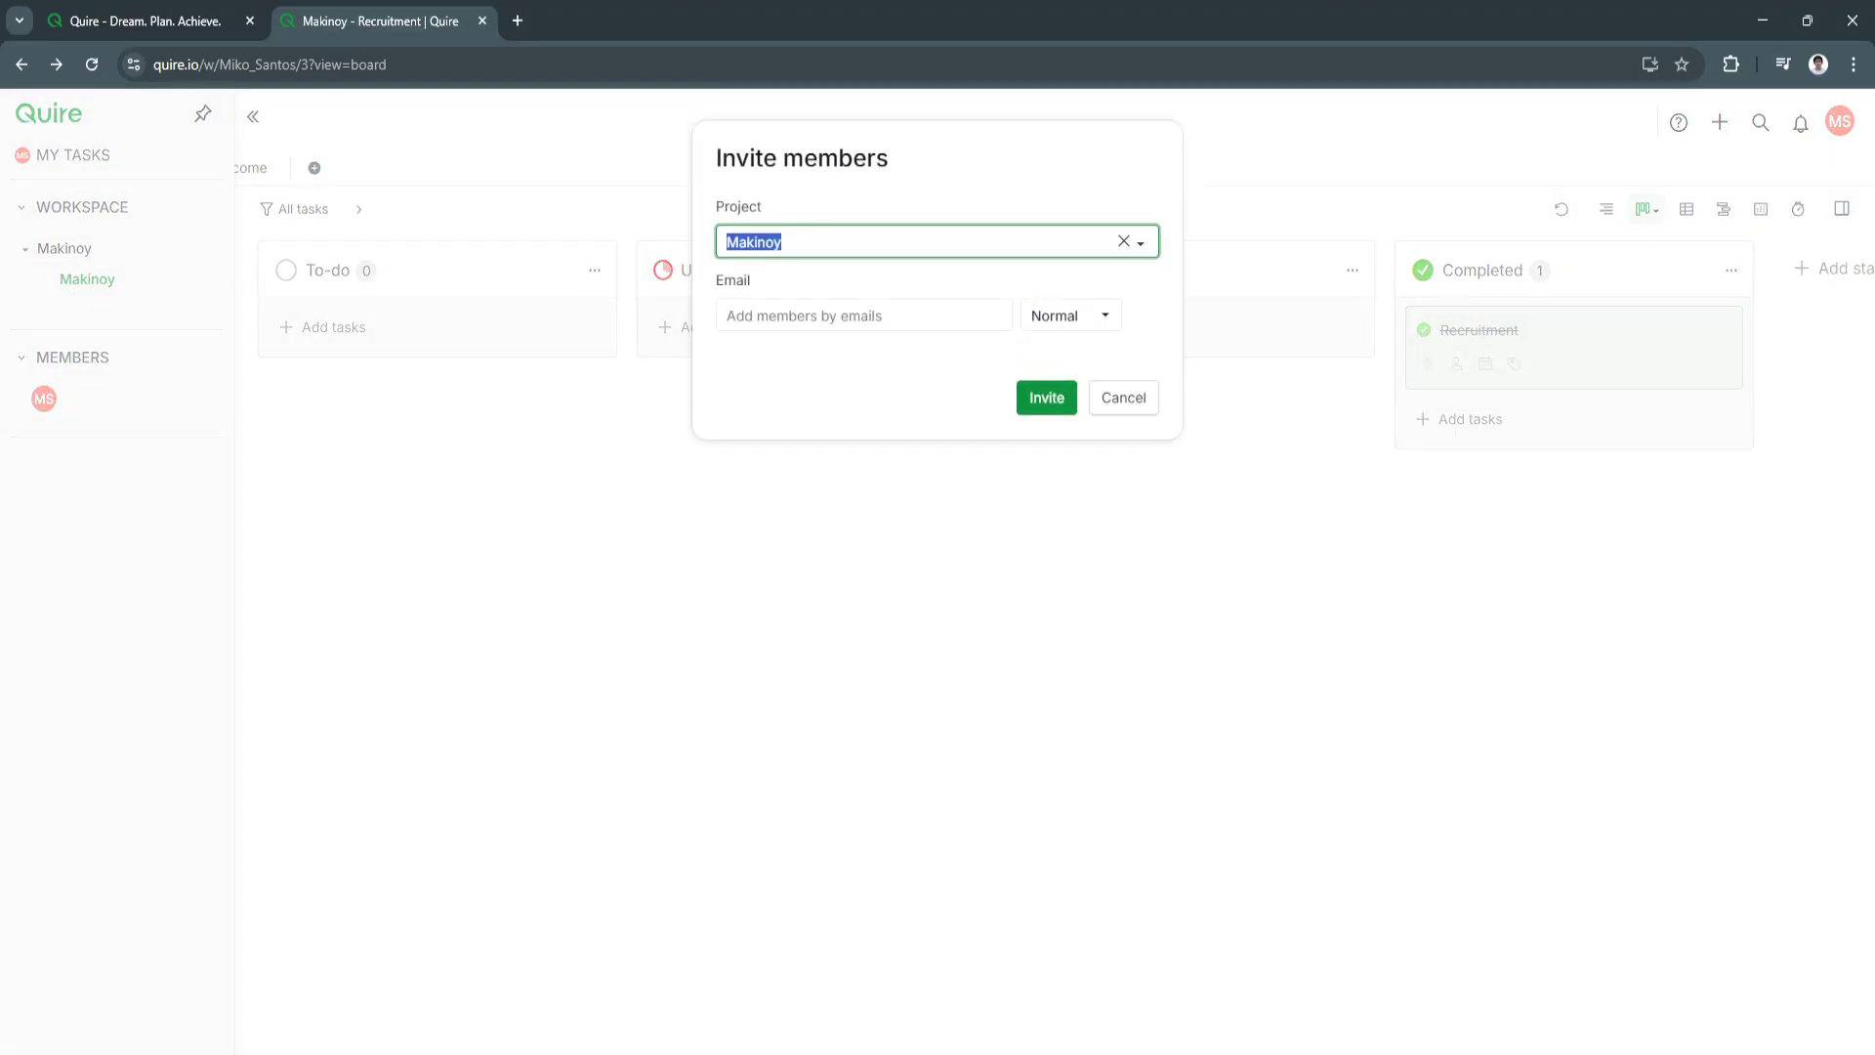
{"action": "left_click", "coordinate": [864, 315]}
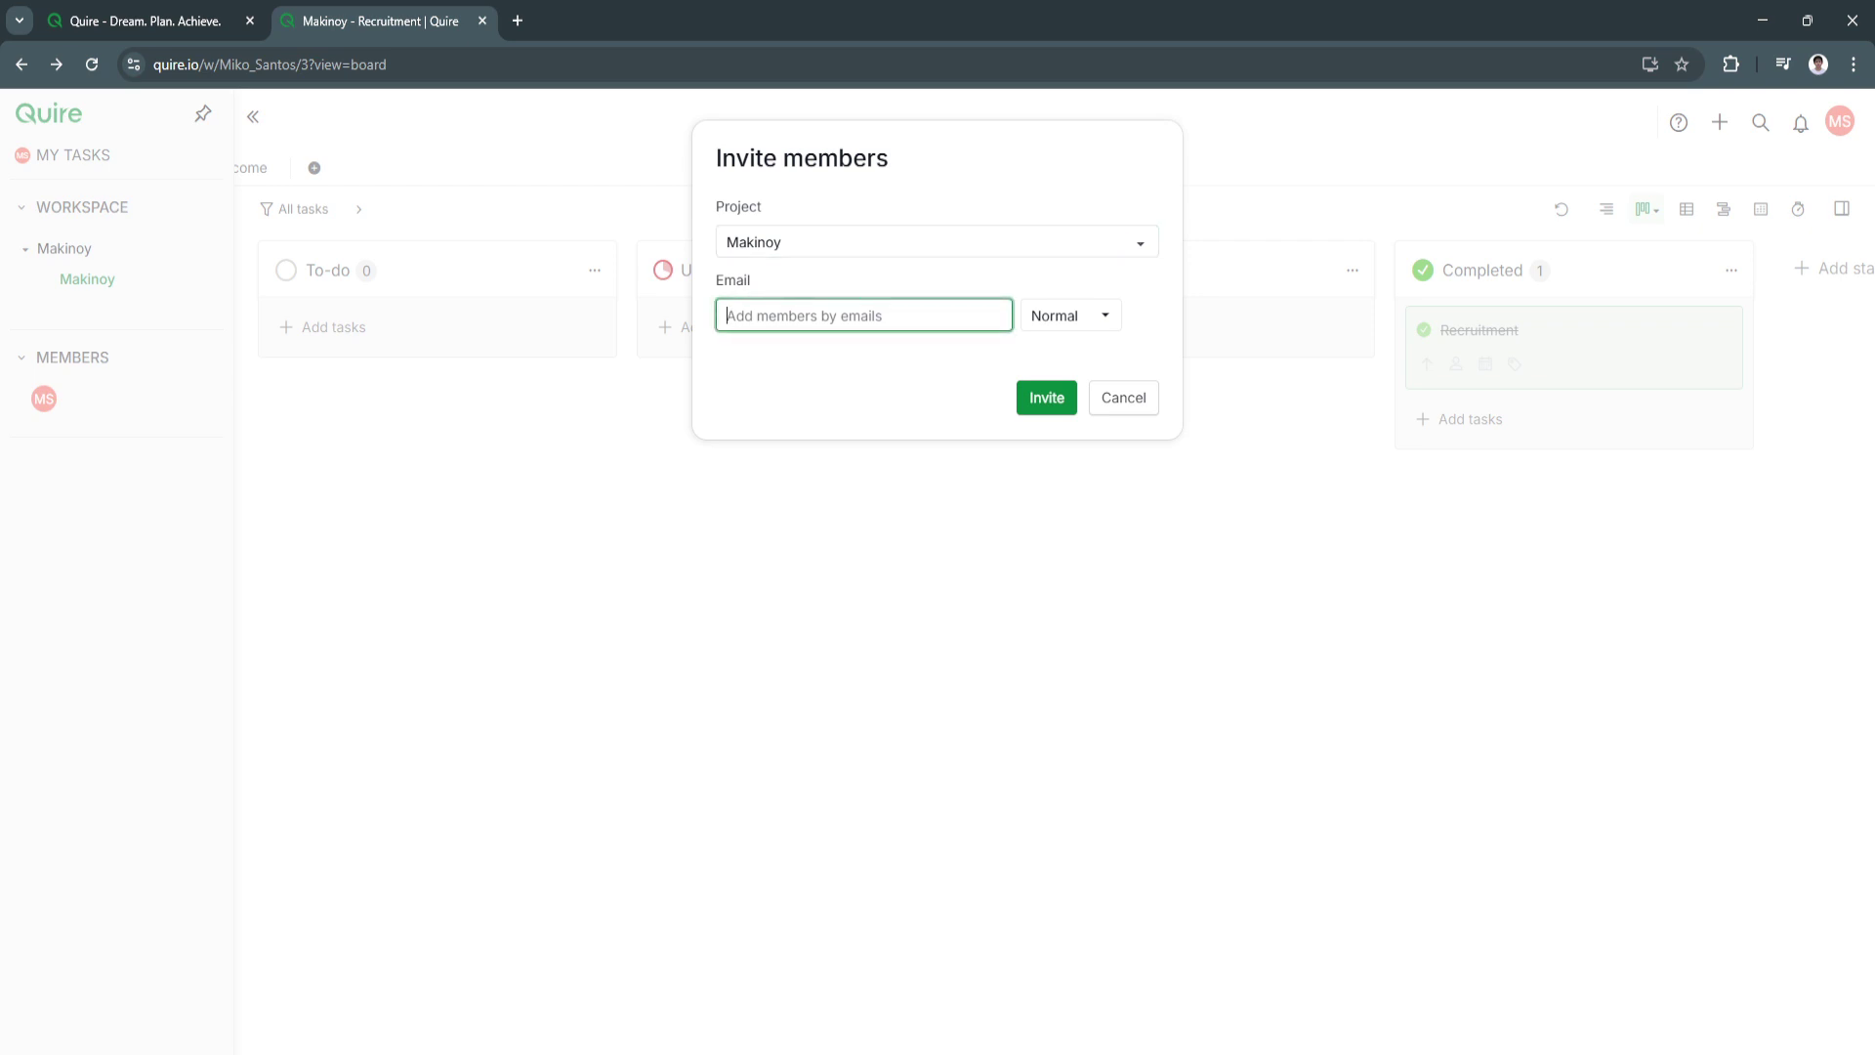
{"action": "left_click", "coordinate": [1072, 316]}
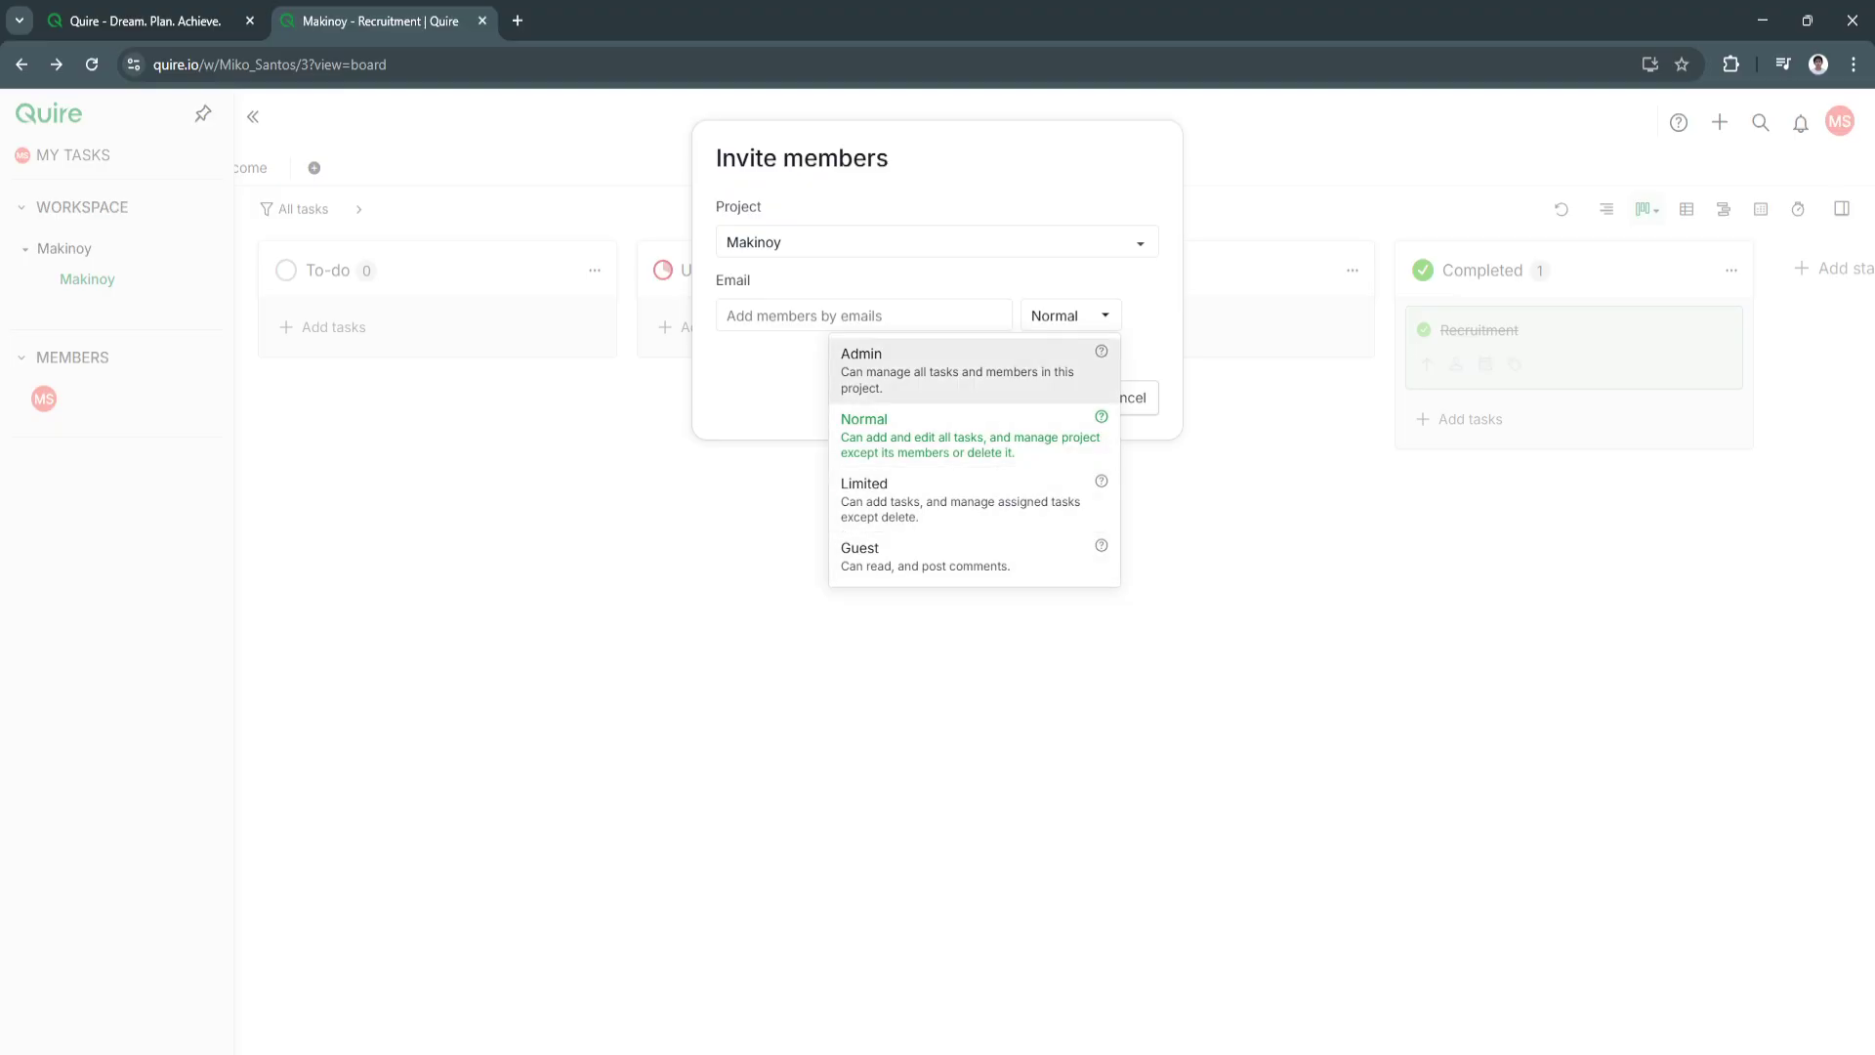
{"action": "key", "text": "Escape"}
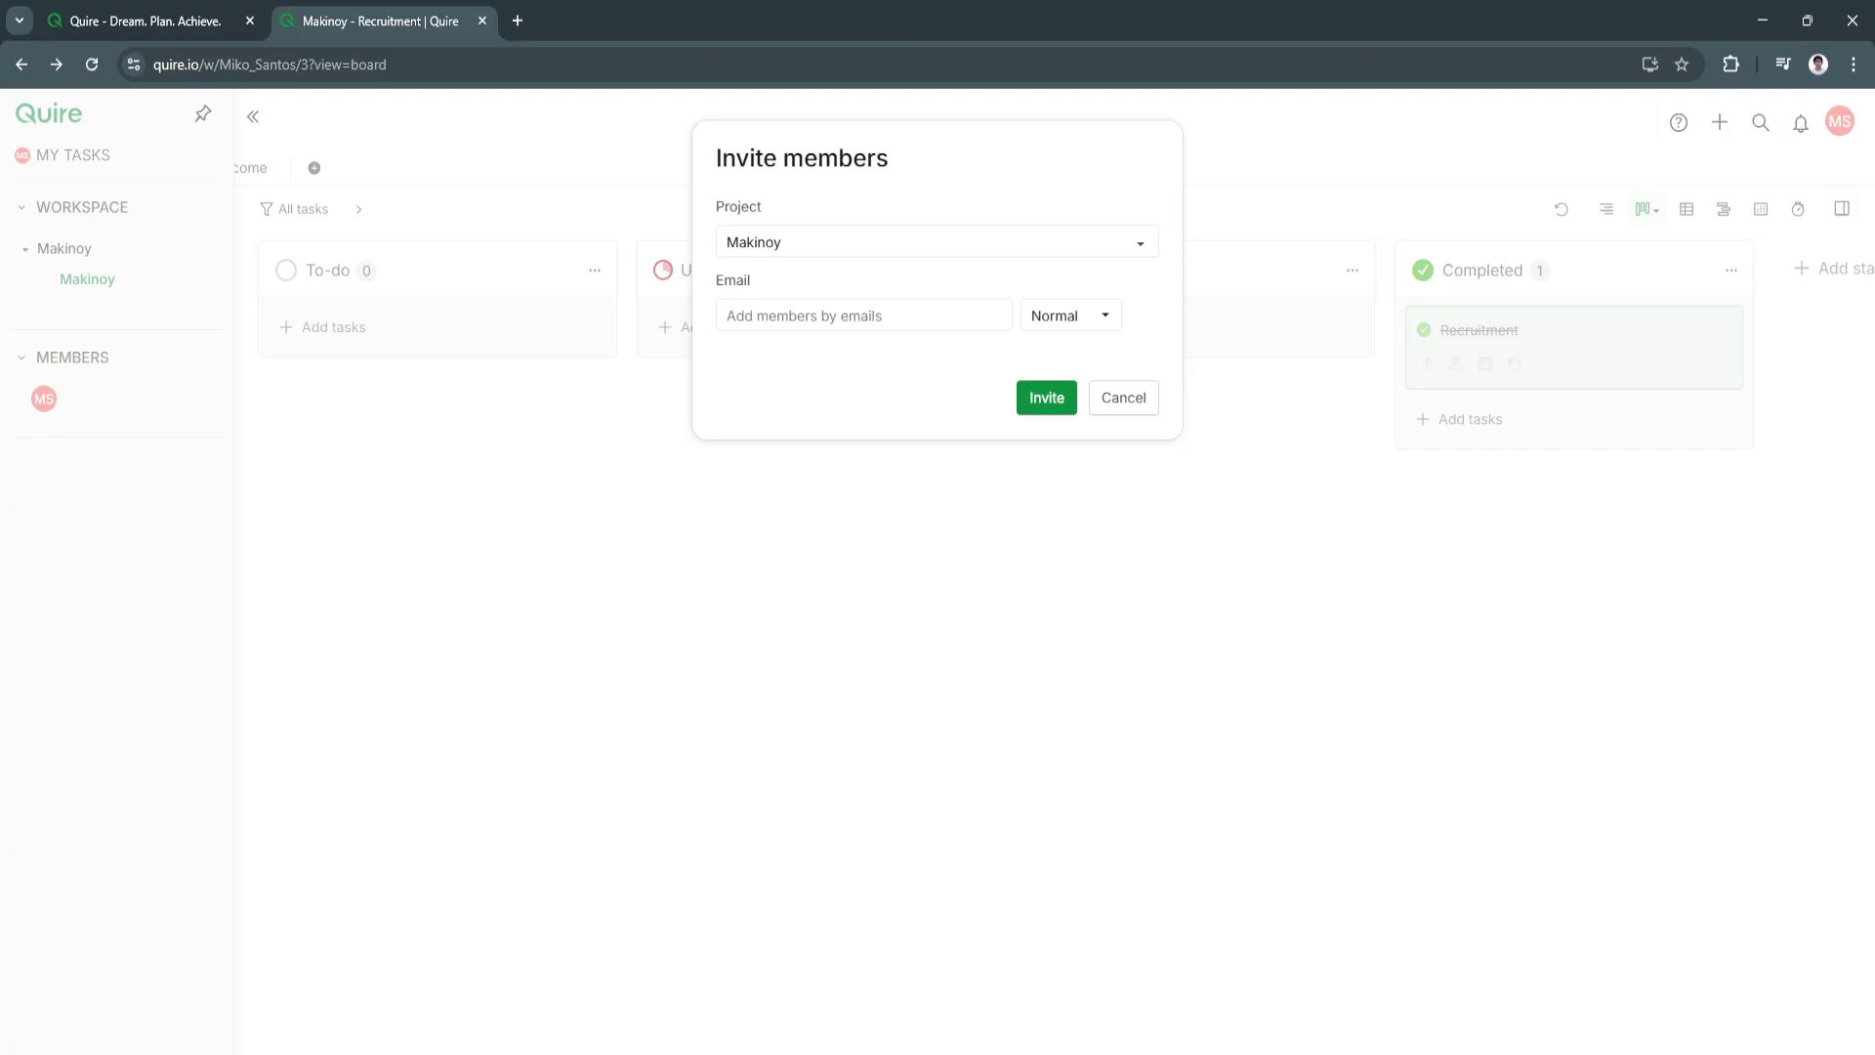
{"action": "key", "text": "Escape"}
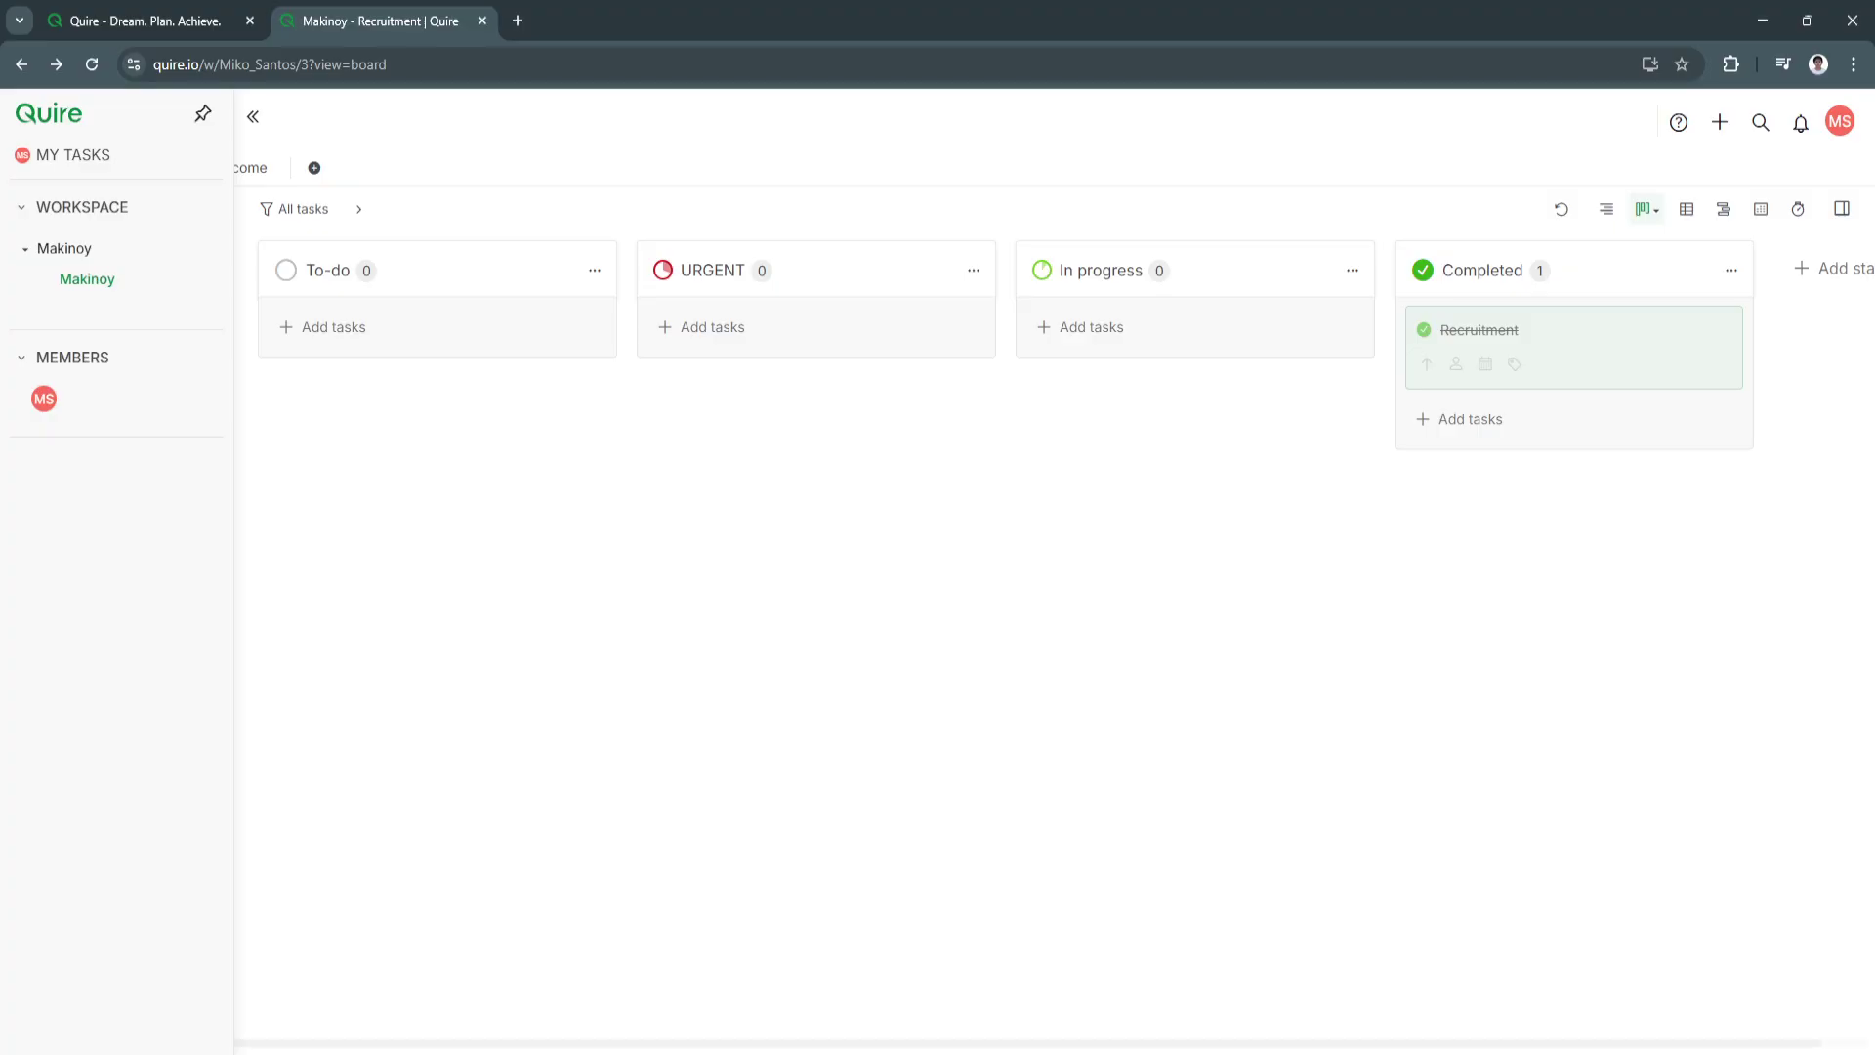
Create a blank project named "TEST 2" in the Makinoy organization.
{"action": "left_click", "coordinate": [204, 206]}
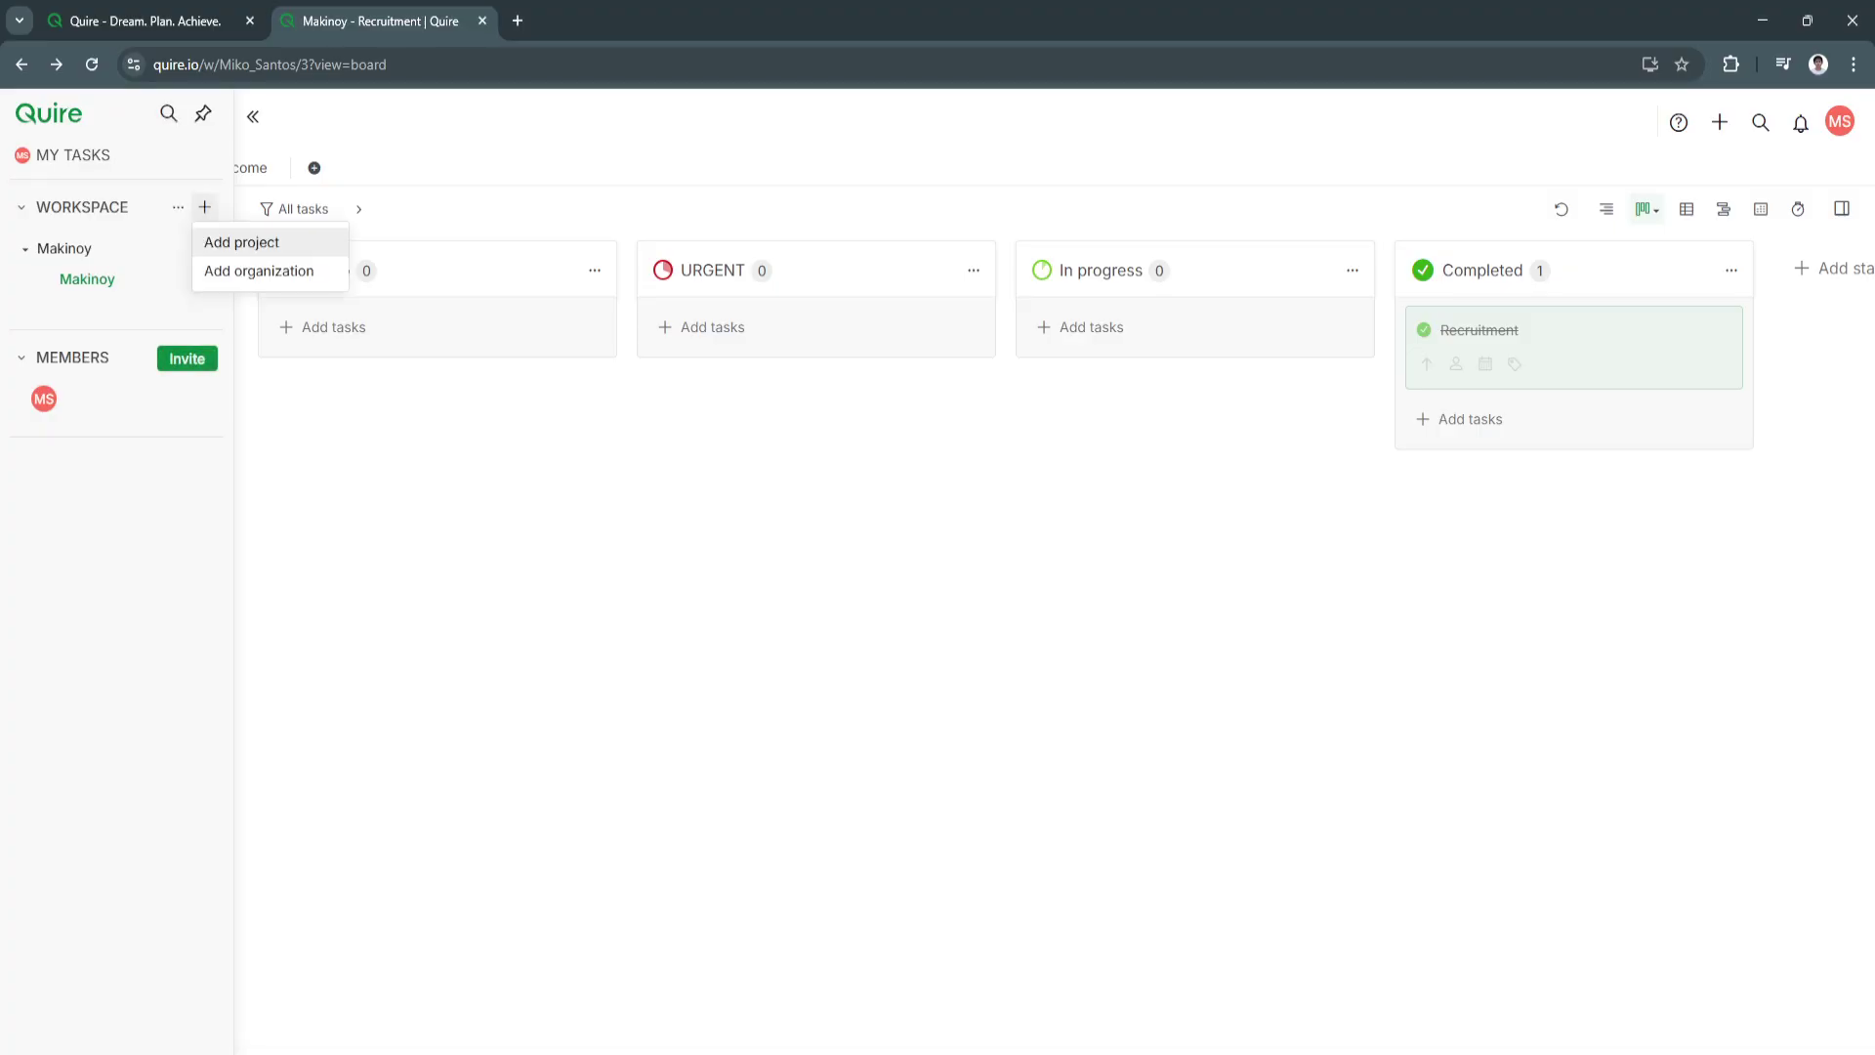
{"action": "left_click", "coordinate": [241, 241]}
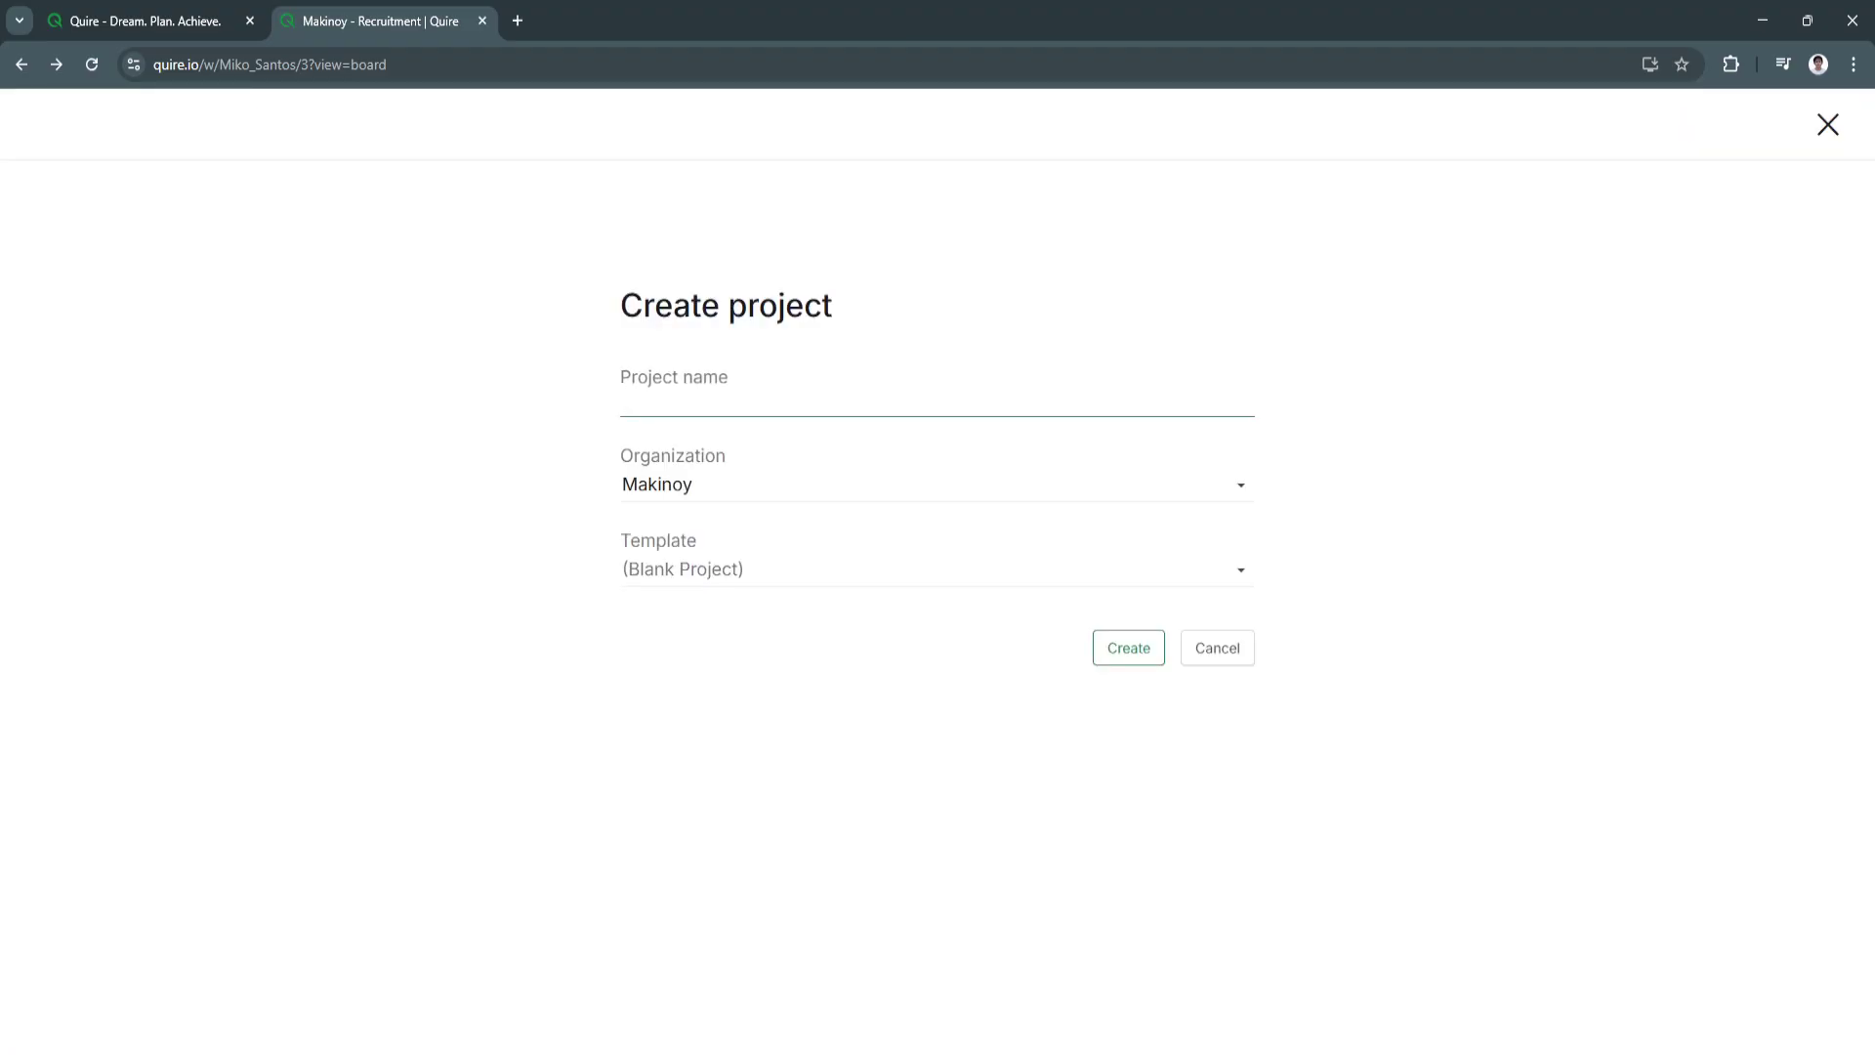
{"action": "type", "text": "TEST 2"}
{"action": "left_click", "coordinate": [625, 569]}
{"action": "key", "text": "Tab"}
{"action": "key", "text": "Return"}
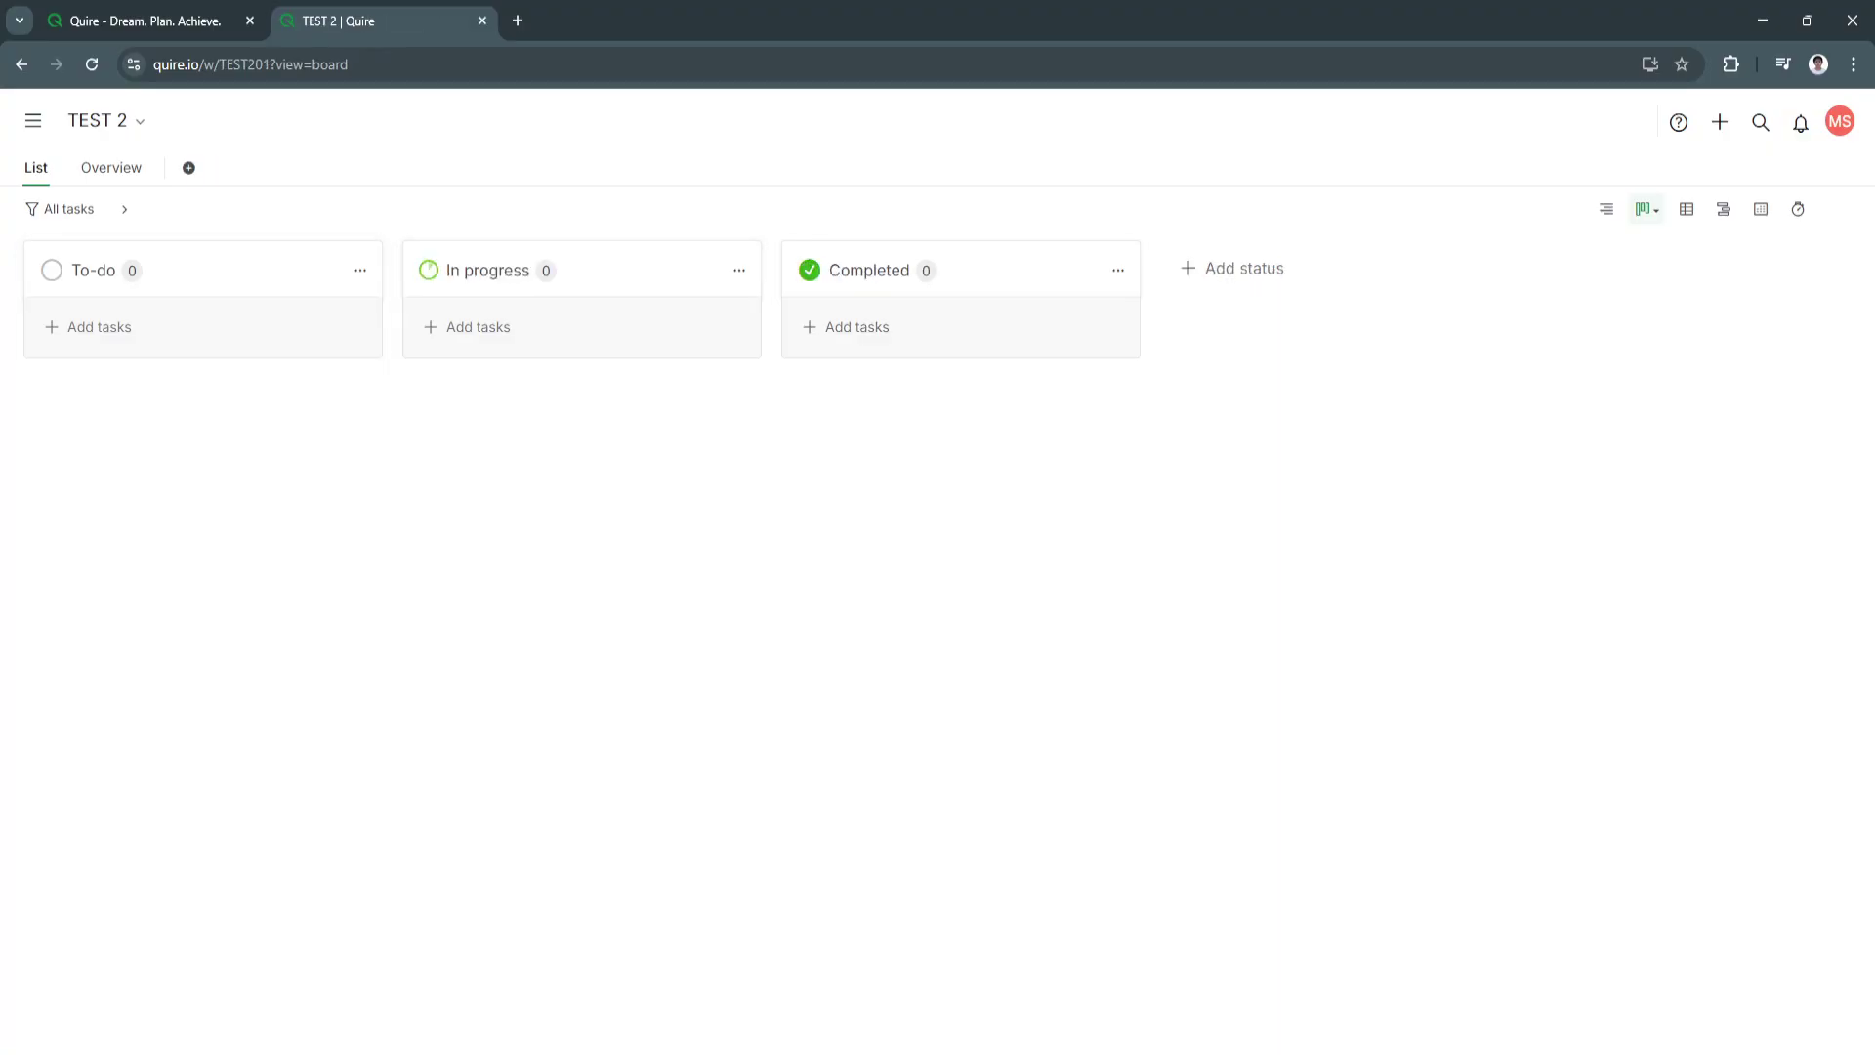
Switch from the TEST 2 project back to the Makinoy project.
{"action": "left_click", "coordinate": [140, 121]}
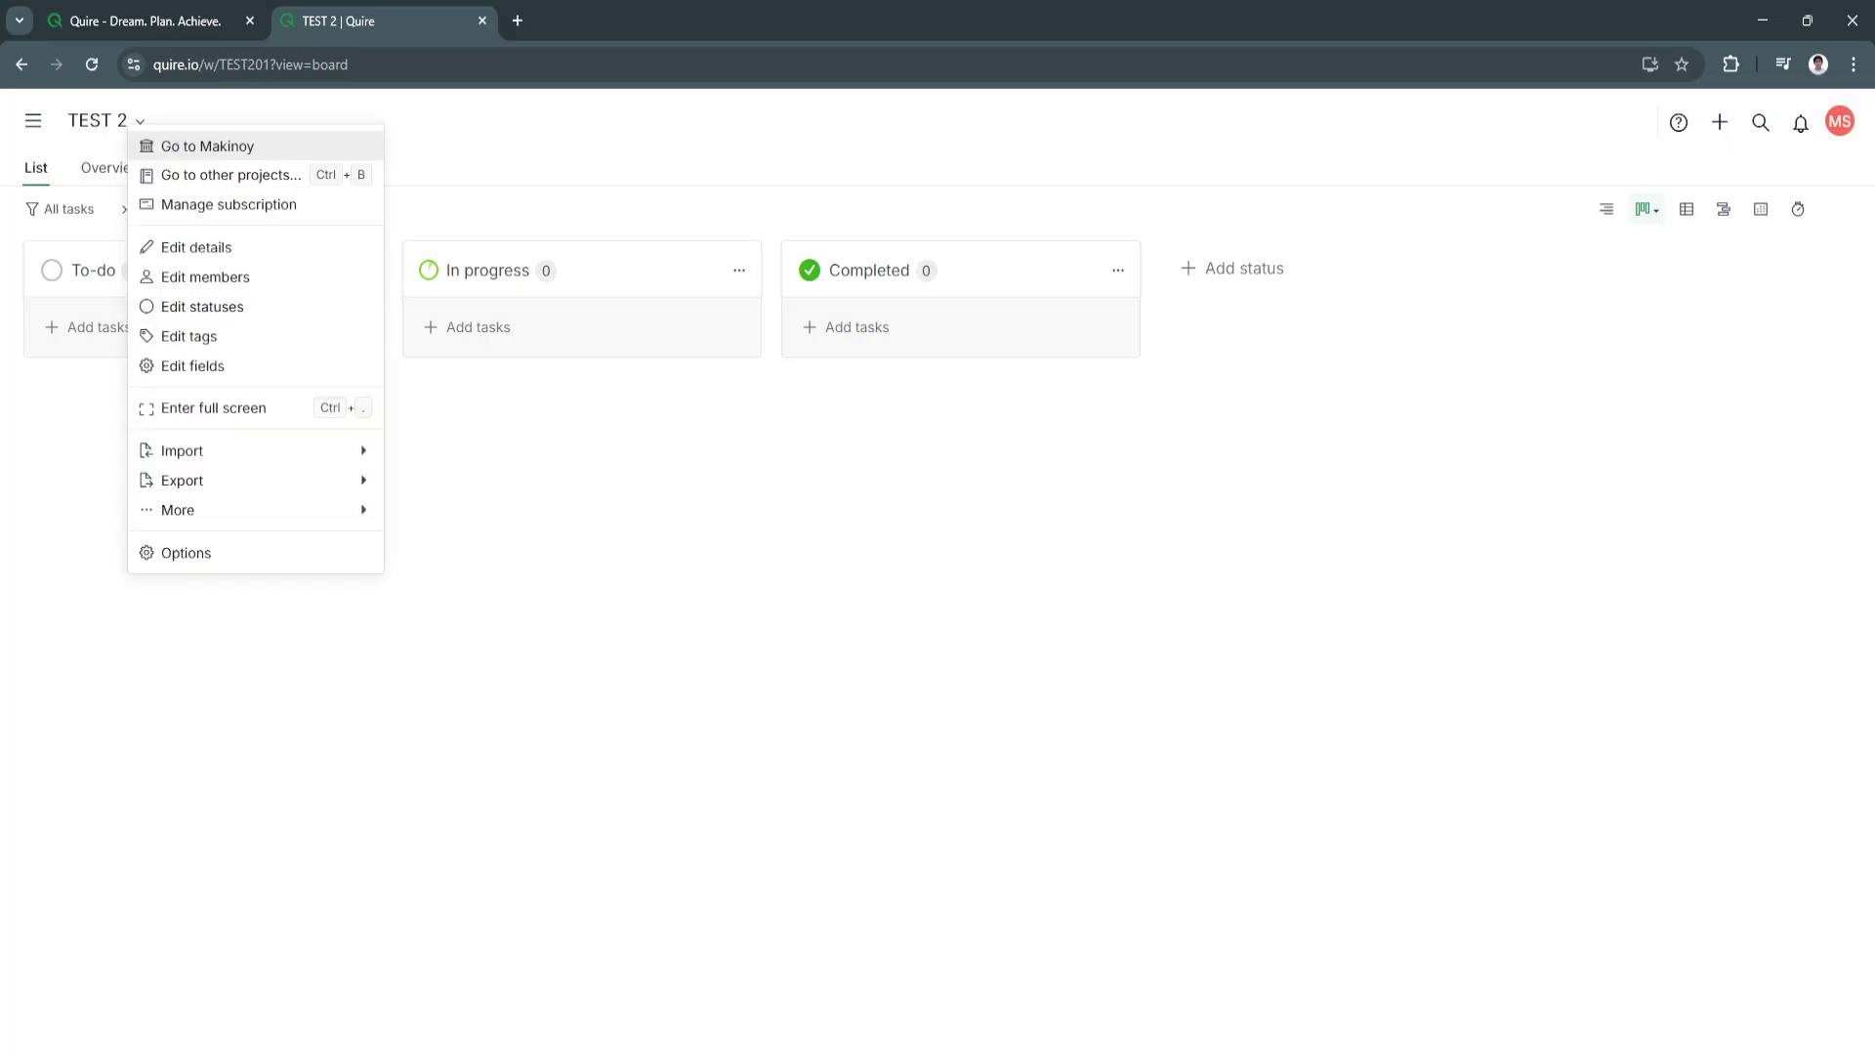
{"action": "key", "text": "Down"}
{"action": "key", "text": "Return"}
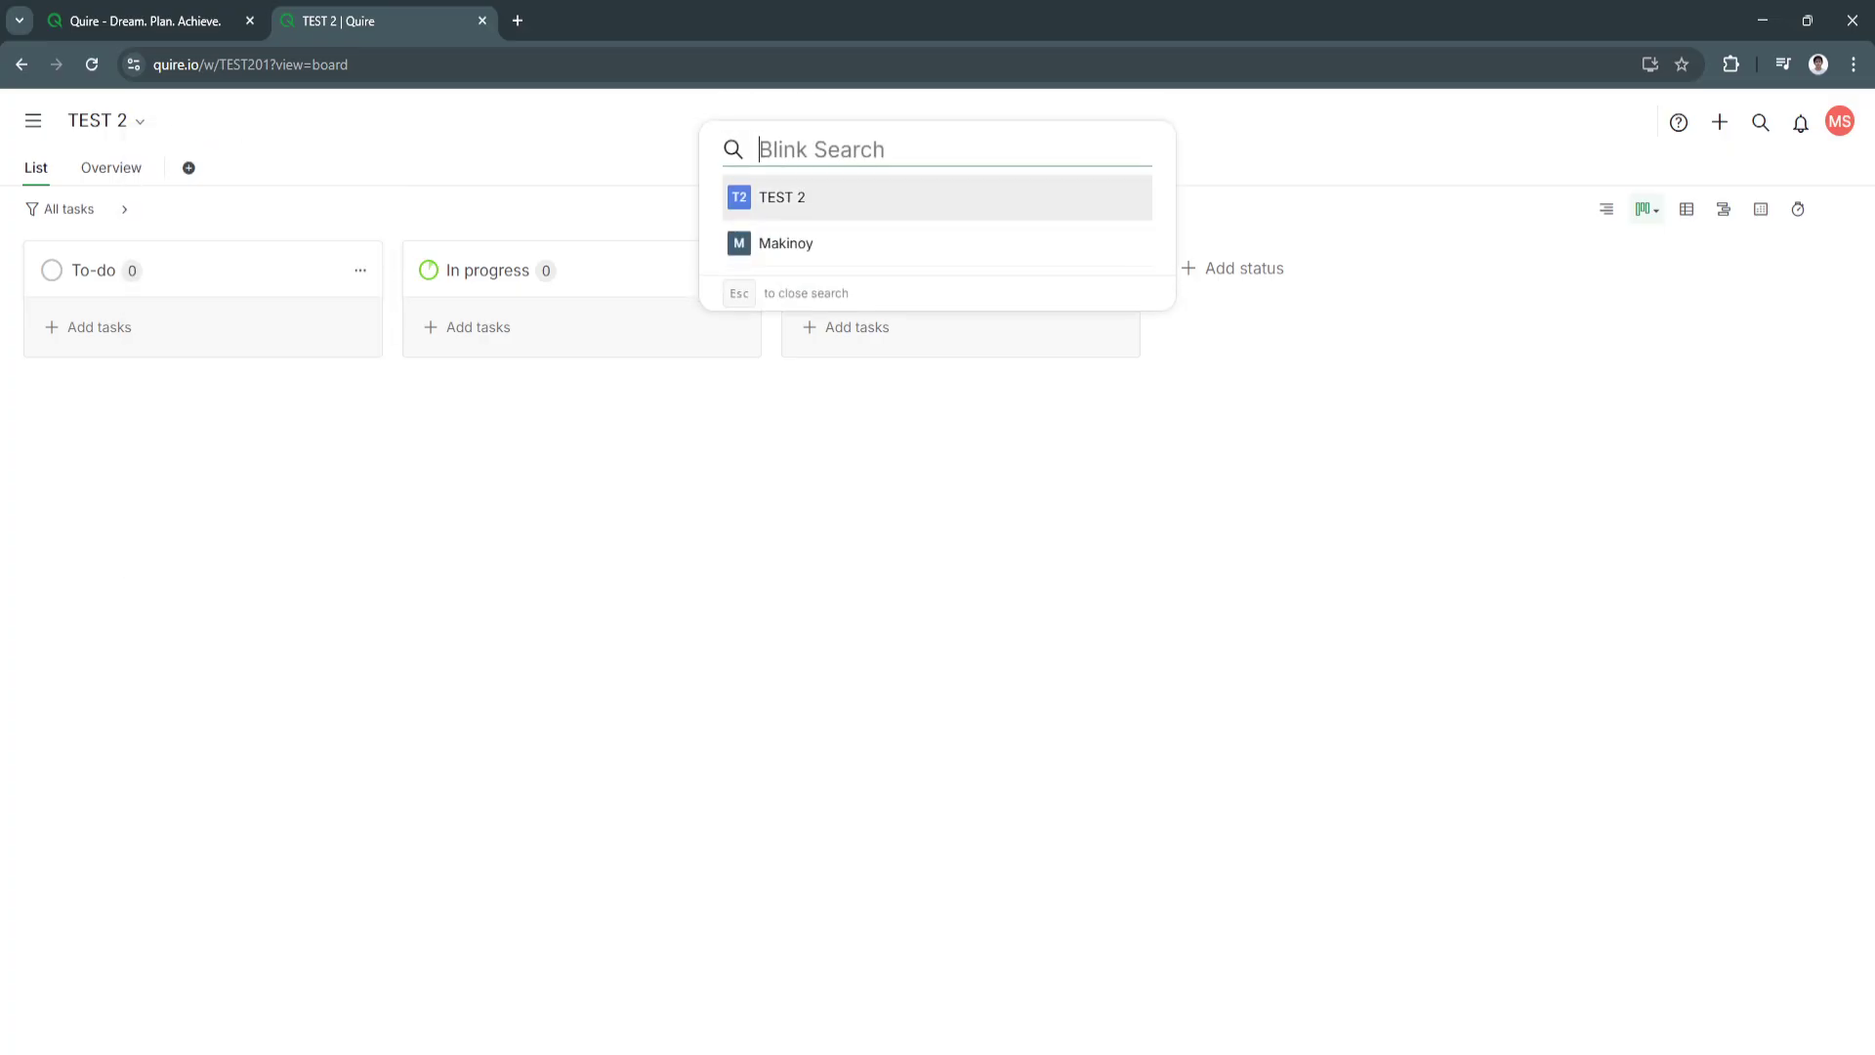
{"action": "key", "text": "Down"}
{"action": "key", "text": "Return"}
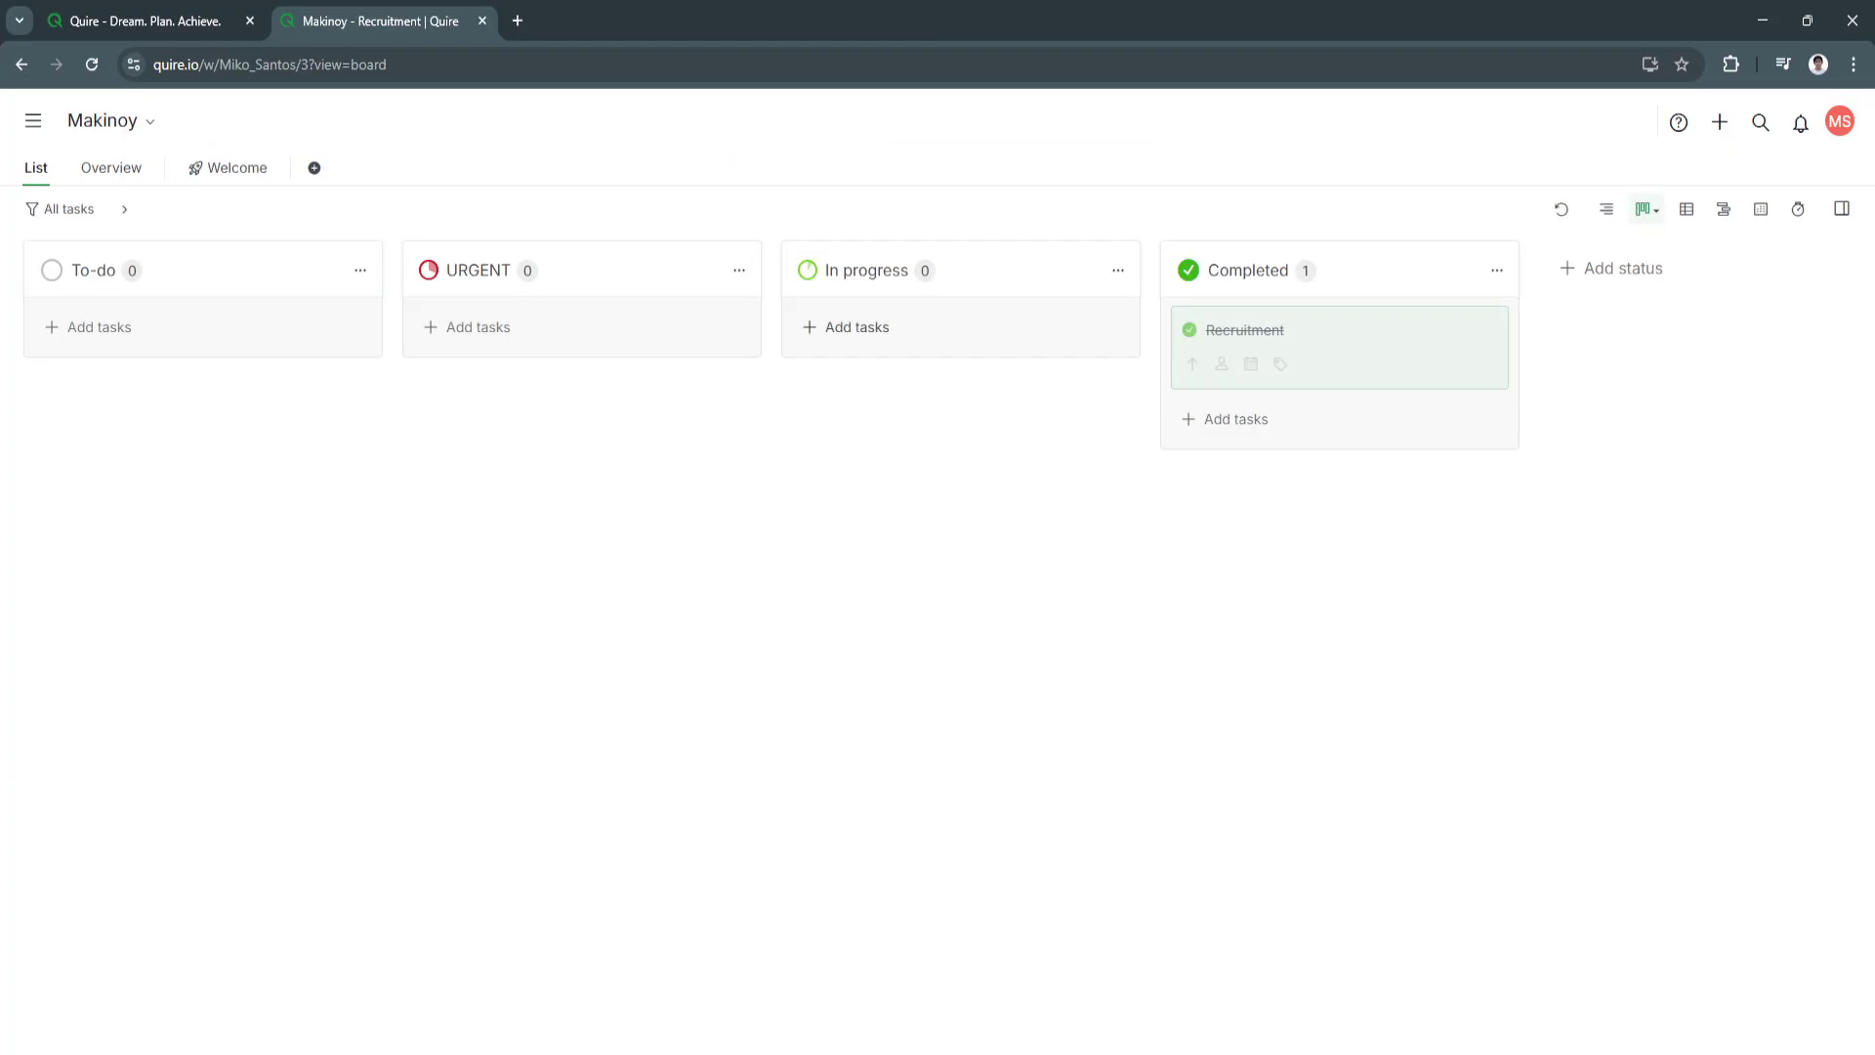
Examine the Makinoy project's management options, including the available import and export formats.
{"action": "left_click", "coordinate": [150, 121]}
{"action": "key", "text": "Down"}
{"action": "key", "text": "Down"}
{"action": "key", "text": "Down"}
{"action": "key", "text": "Down"}
{"action": "key", "text": "Down"}
{"action": "key", "text": "Up"}
{"action": "key", "text": "Up"}
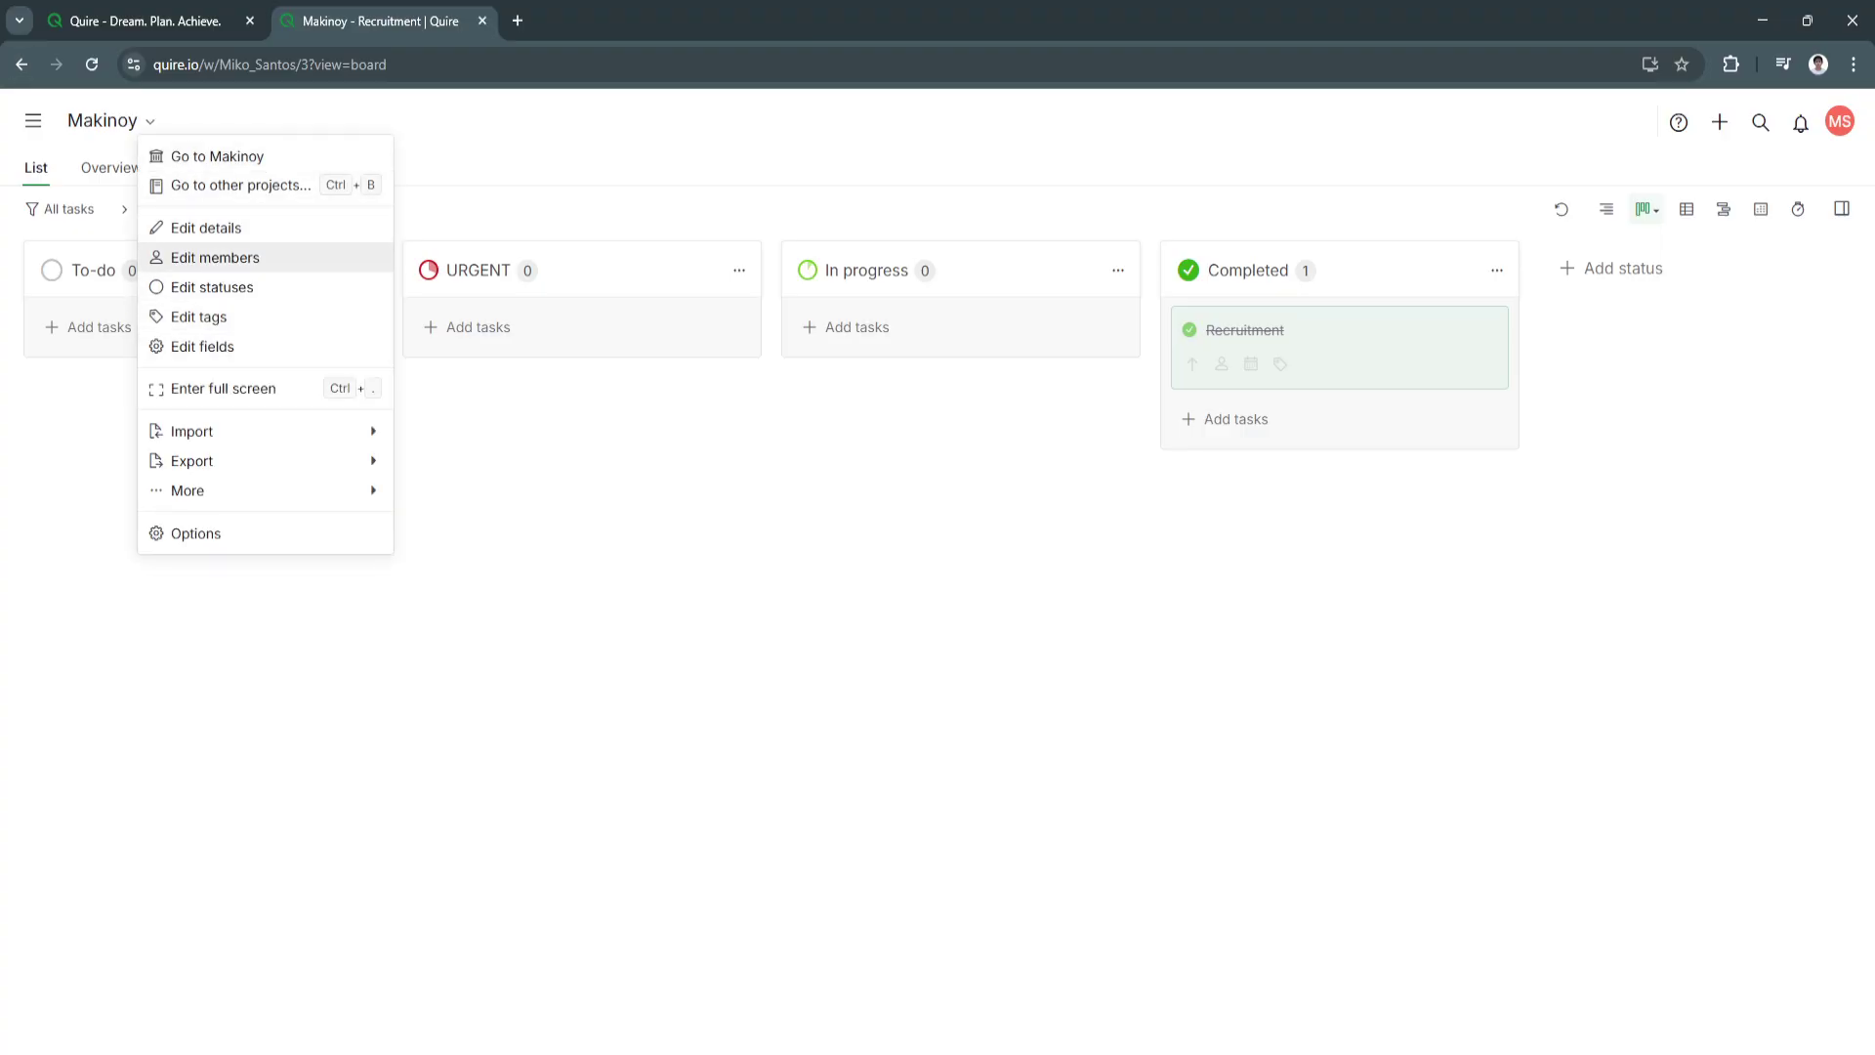
{"action": "key", "text": "Down"}
{"action": "key", "text": "Down"}
{"action": "key", "text": "Down"}
{"action": "key", "text": "Down"}
{"action": "key", "text": "Down"}
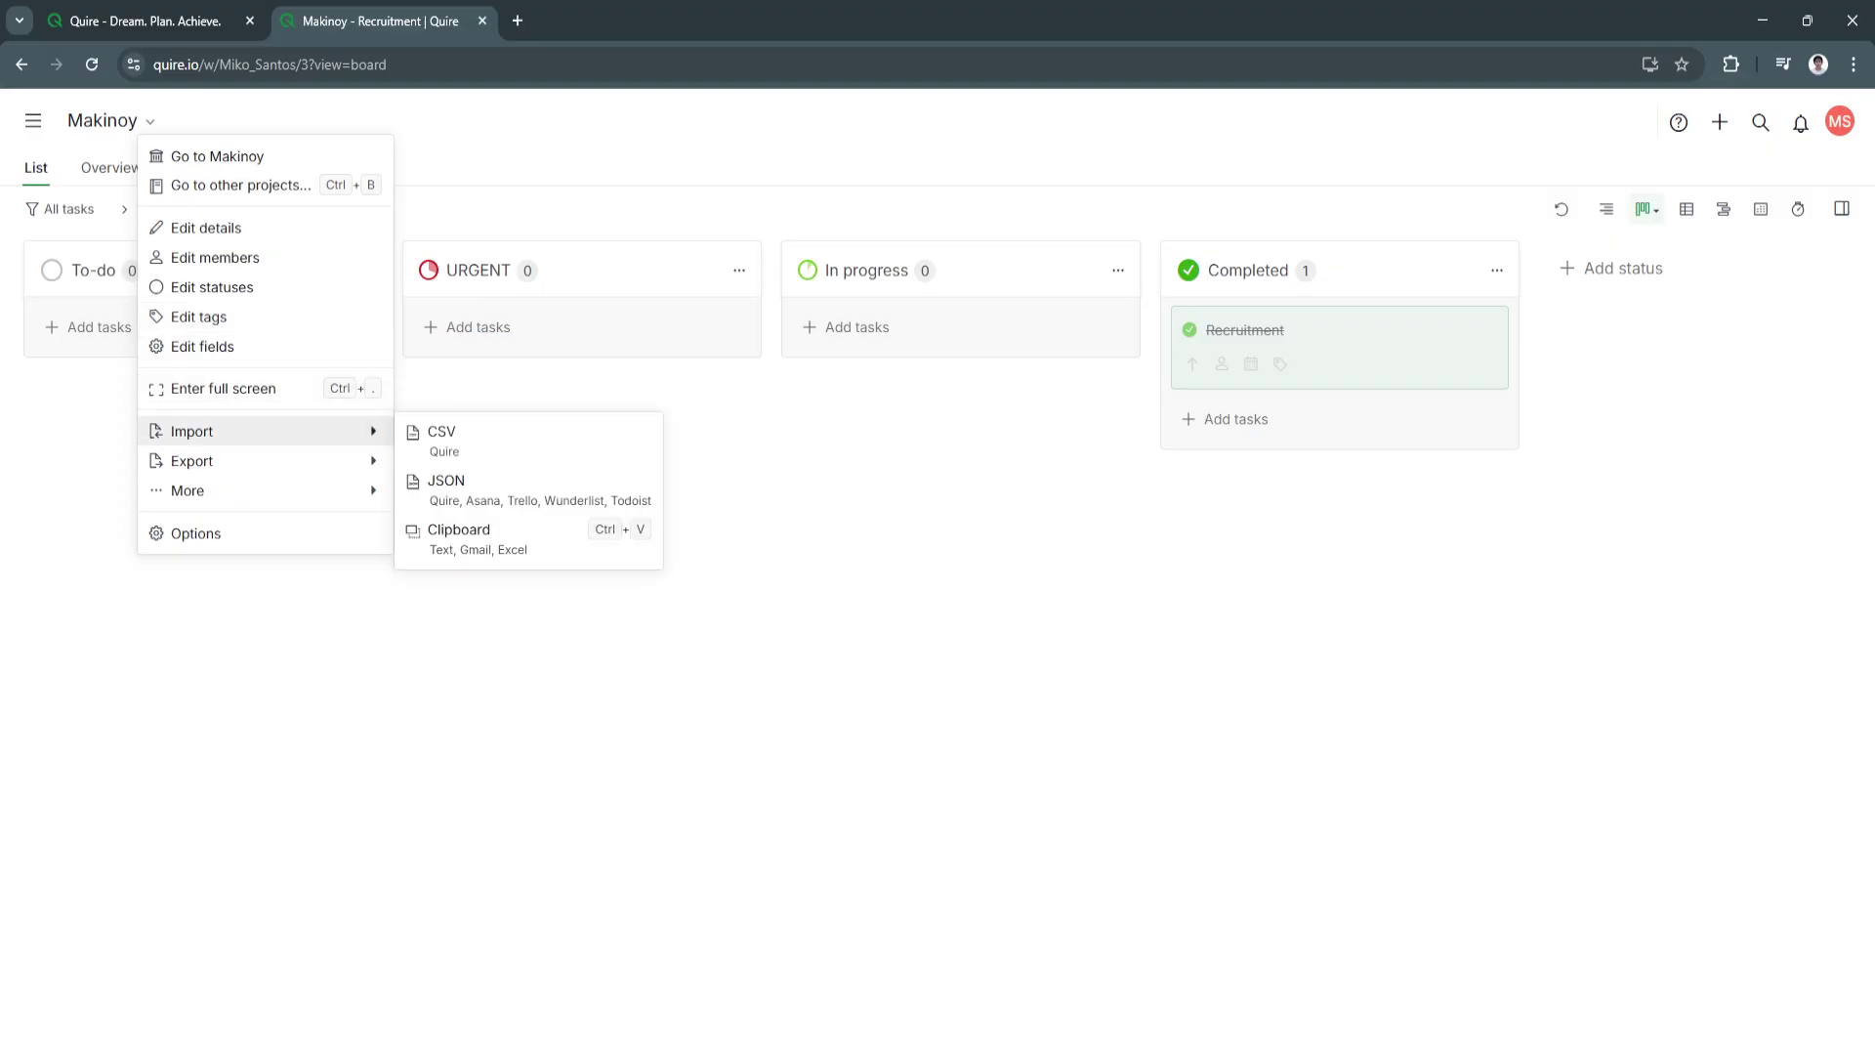
{"action": "key", "text": "Up"}
{"action": "key", "text": "Down"}
{"action": "key", "text": "Up"}
{"action": "key", "text": "Down"}
{"action": "key", "text": "Down"}
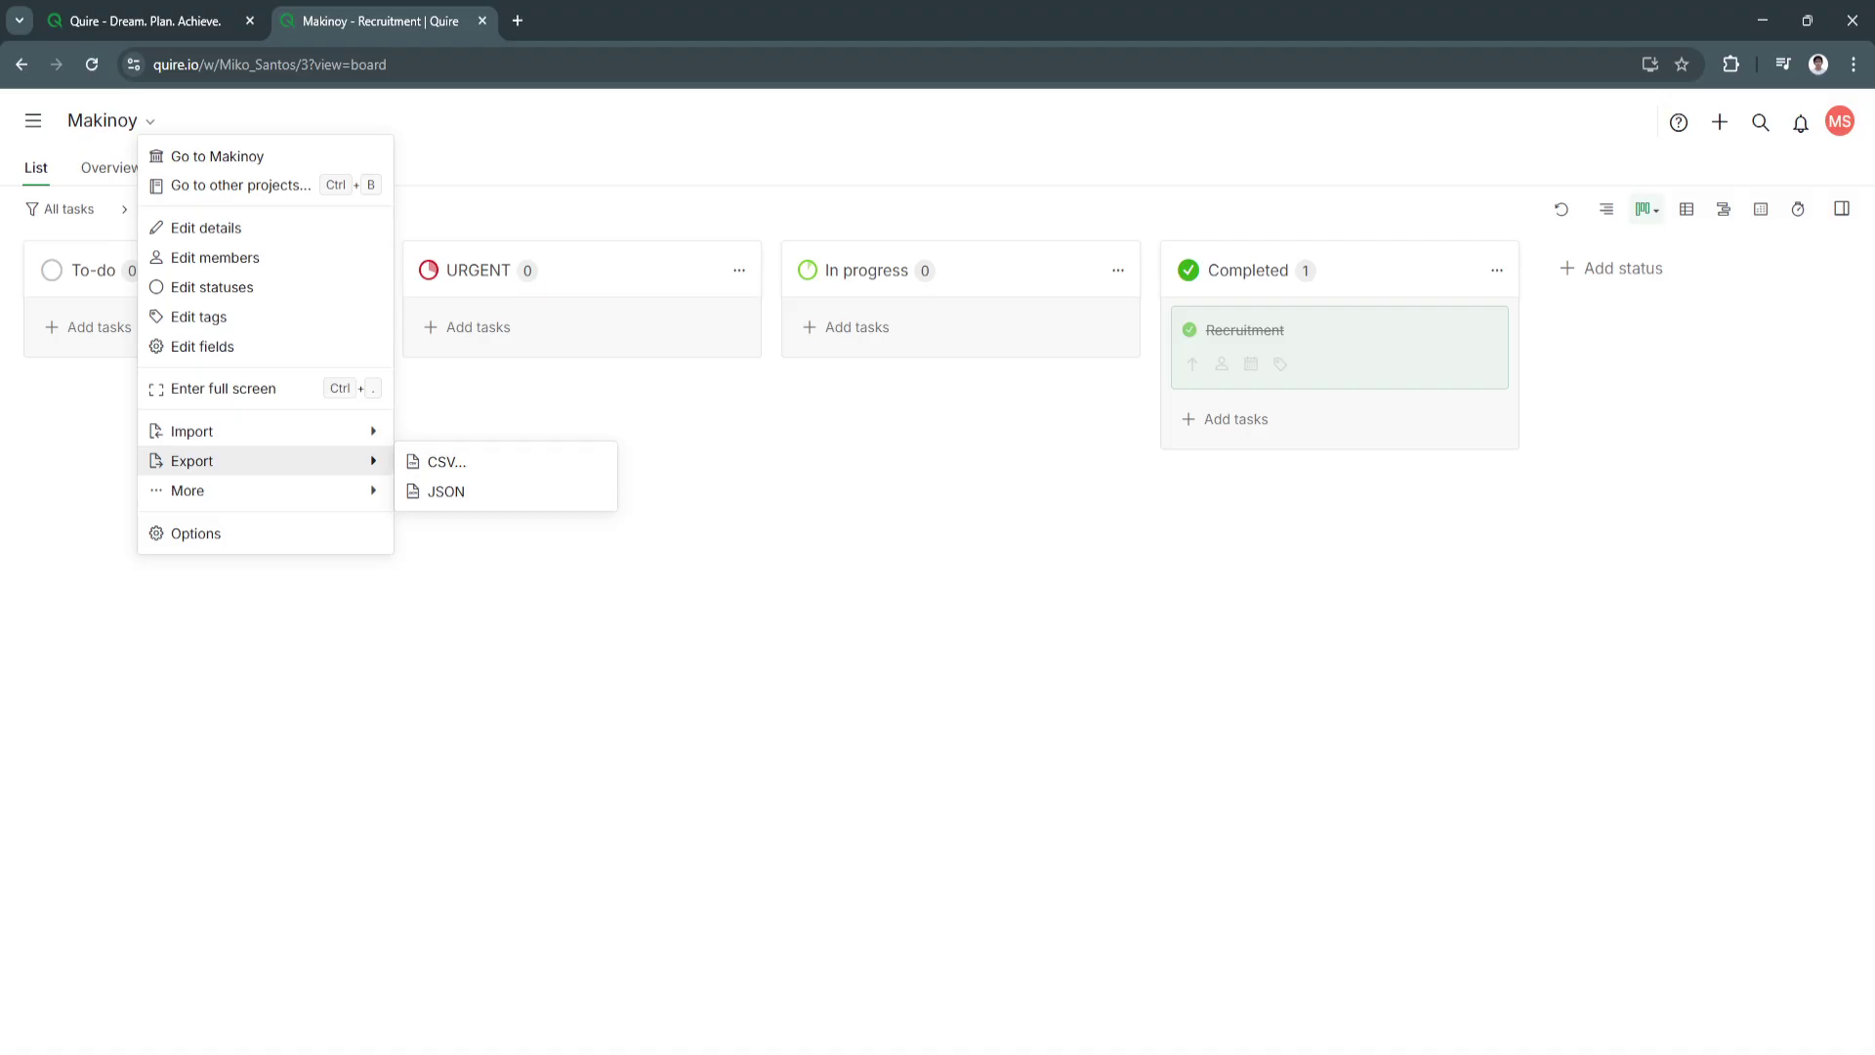
{"action": "key", "text": "Escape"}
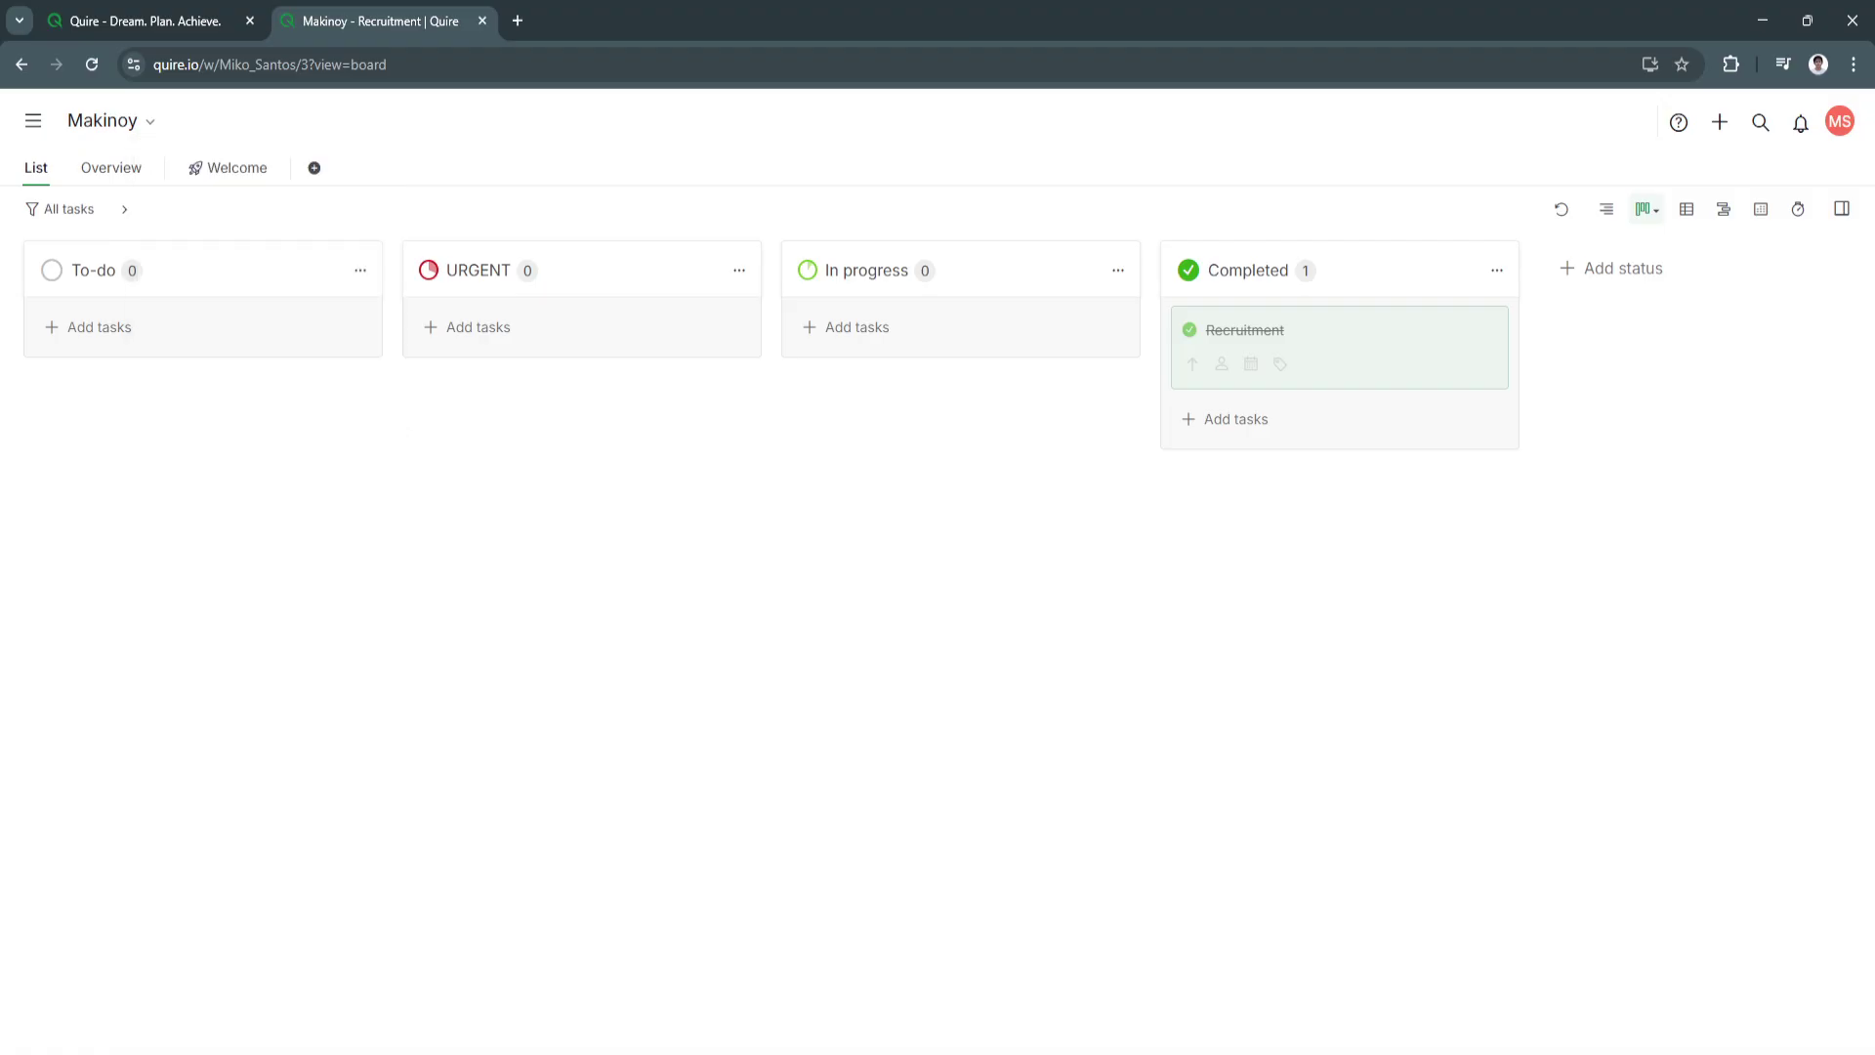
Check the options for adding new items and view the workspace's project list.
{"action": "left_click", "coordinate": [1719, 122]}
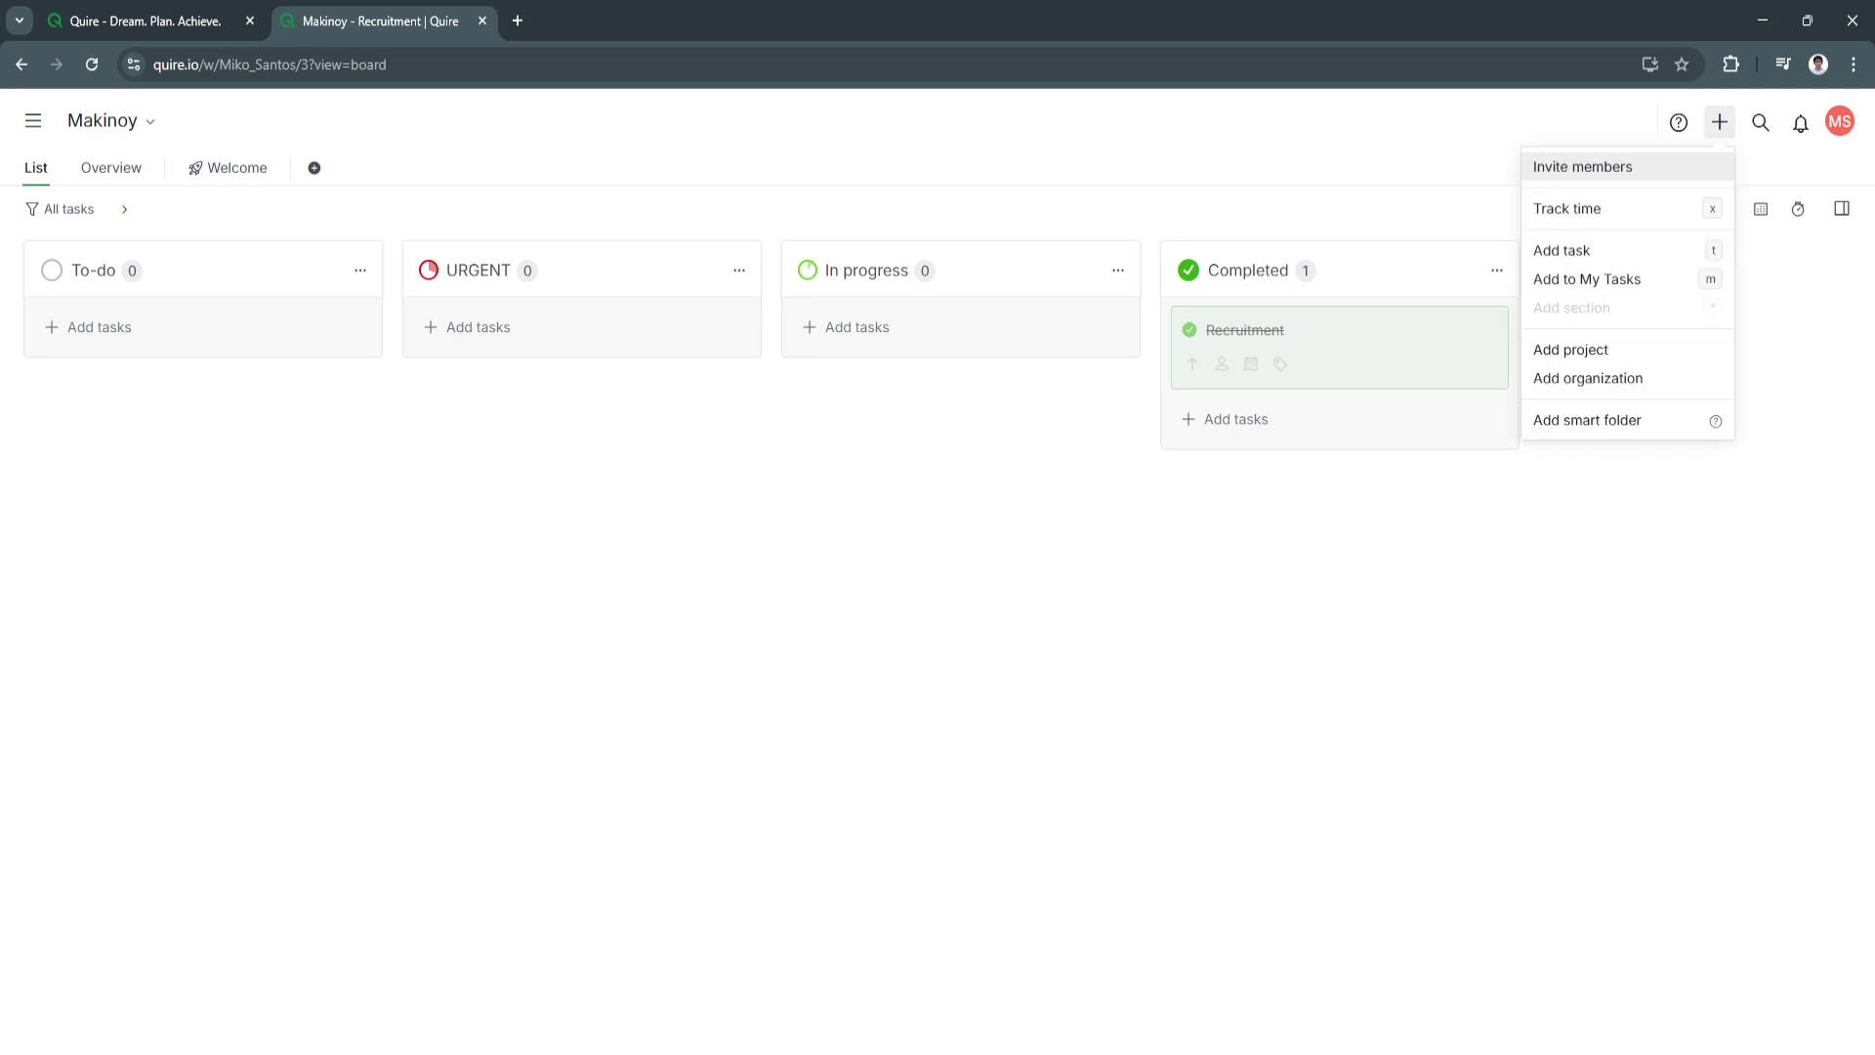
{"action": "key", "text": "Escape"}
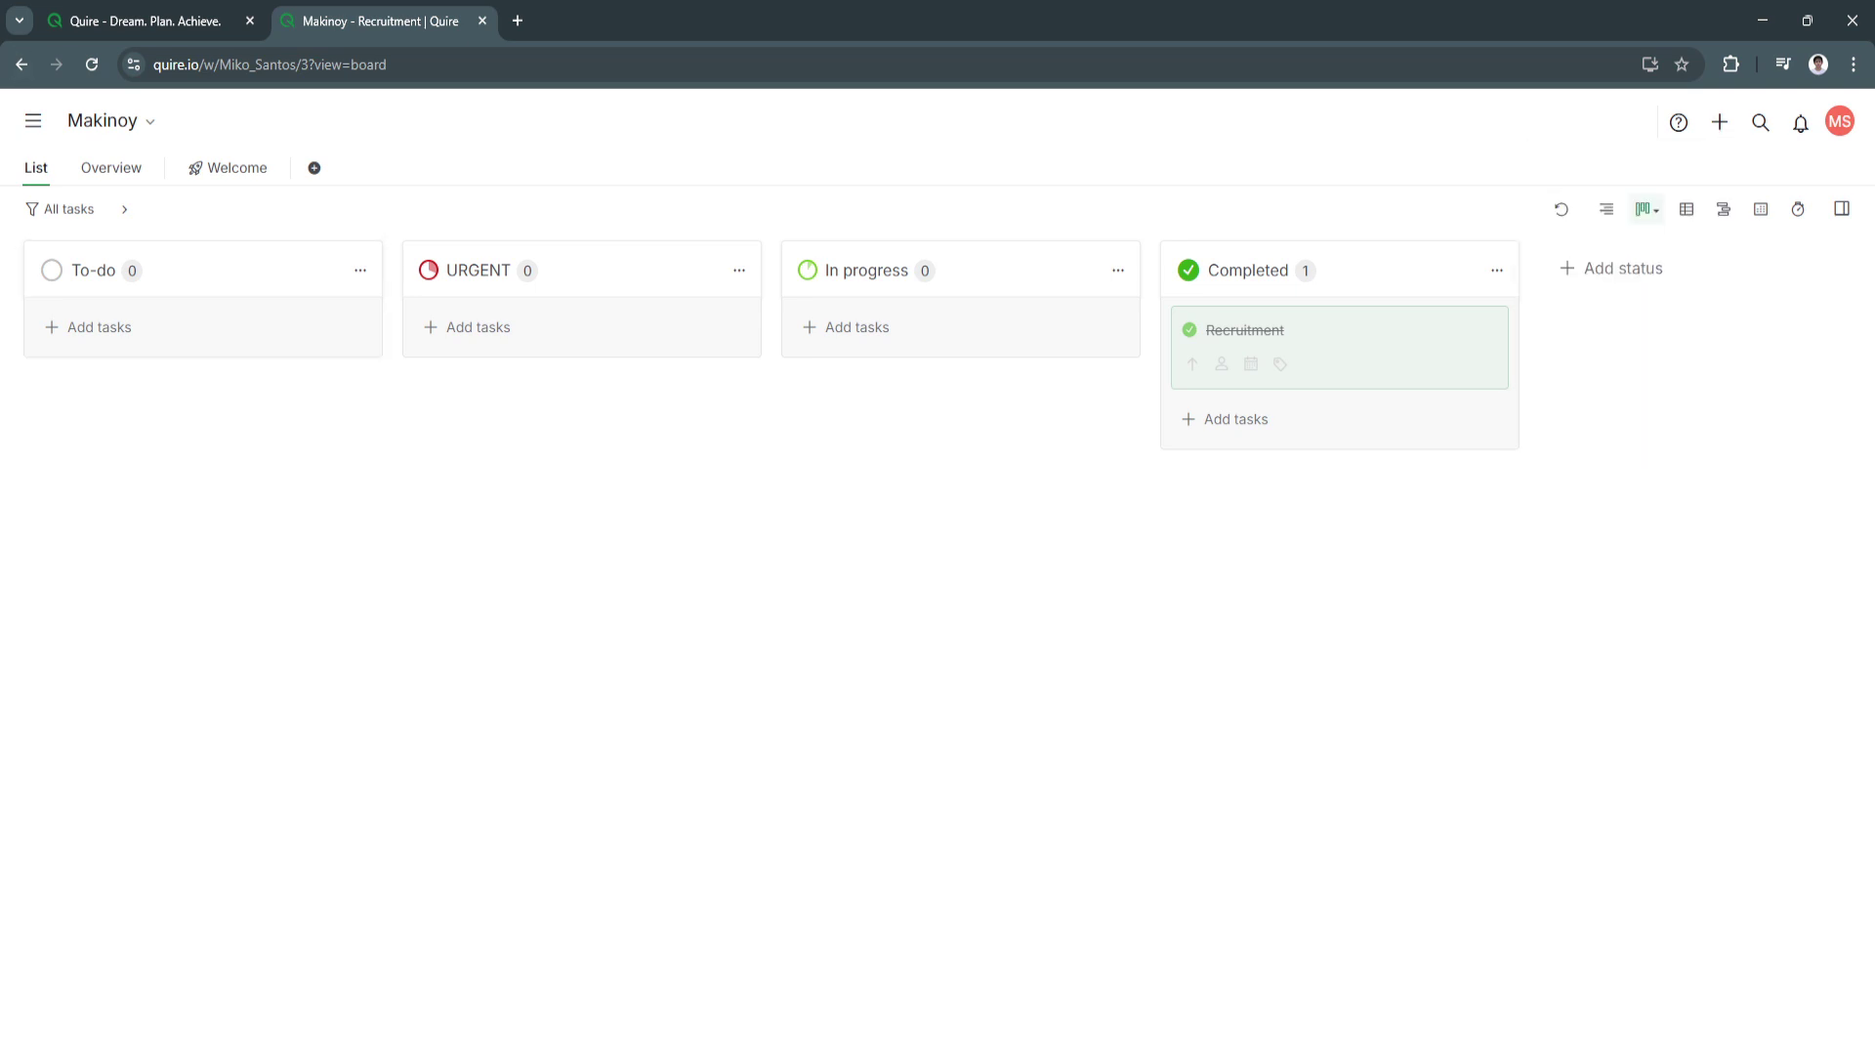
{"action": "left_click", "coordinate": [33, 121]}
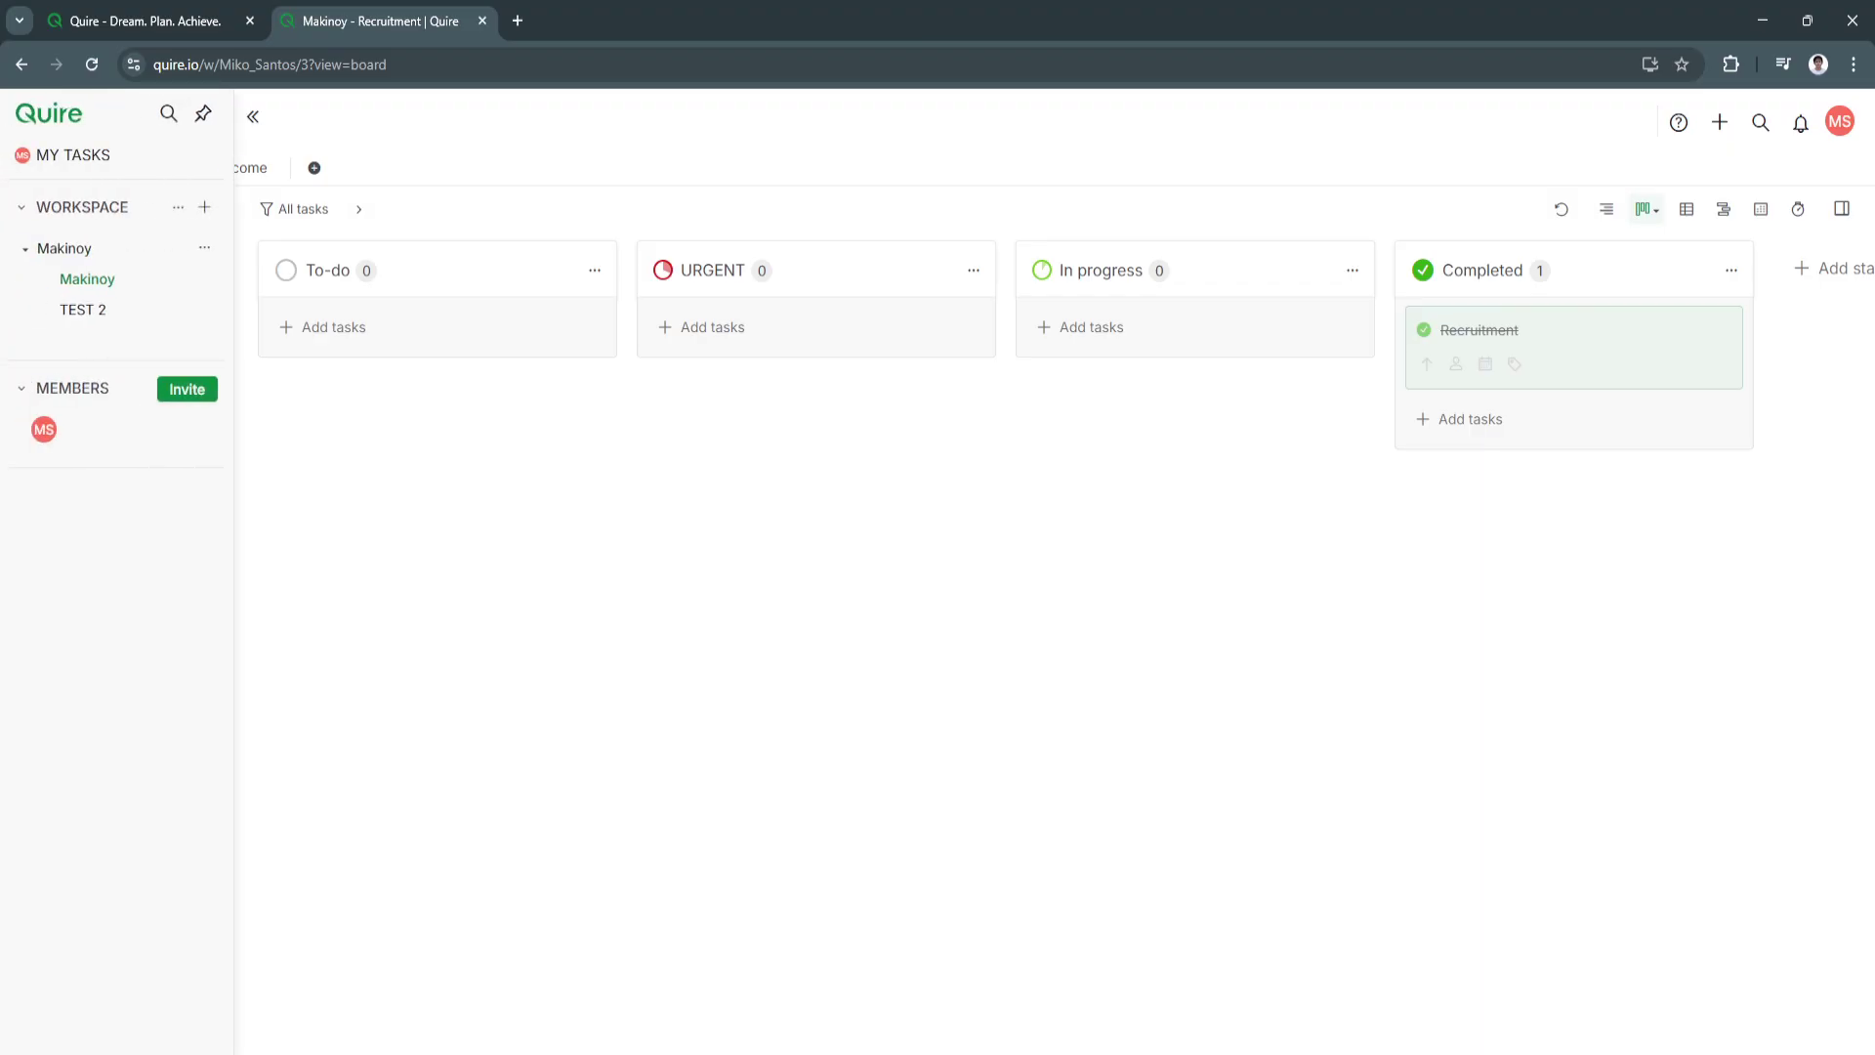
{"action": "left_click", "coordinate": [253, 117]}
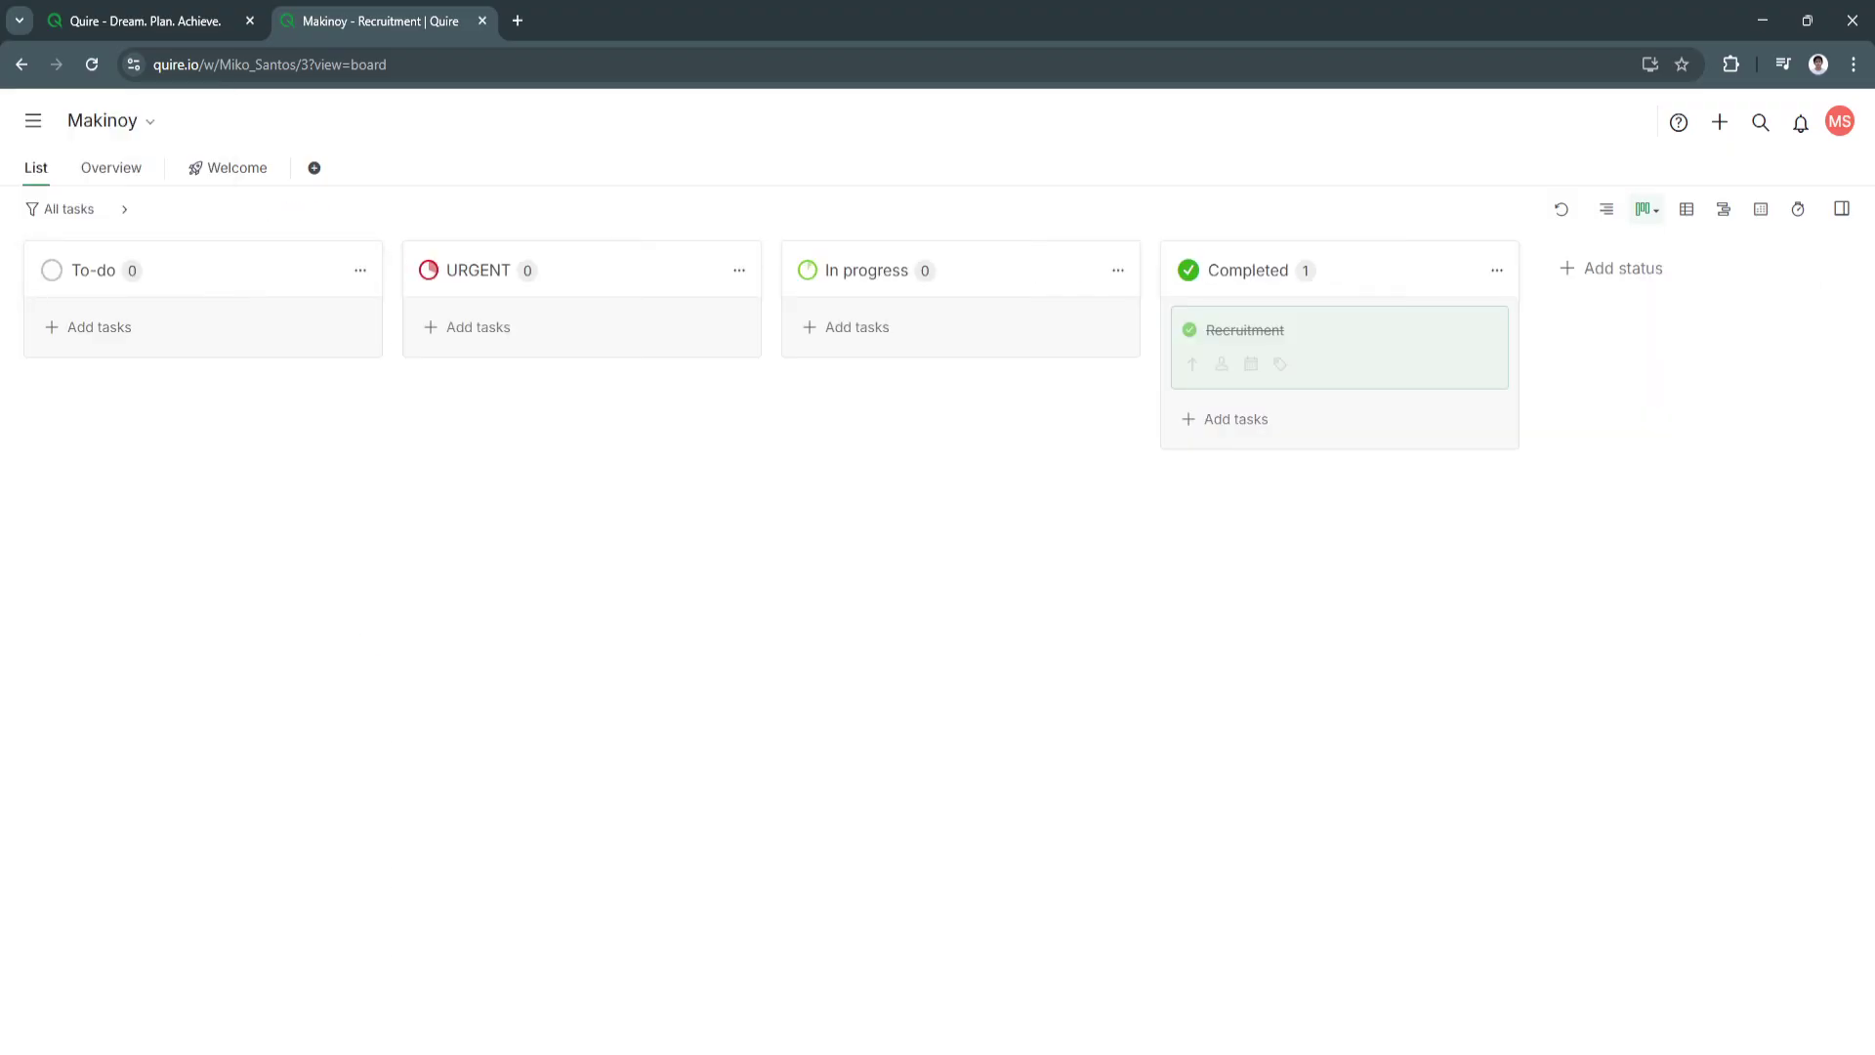